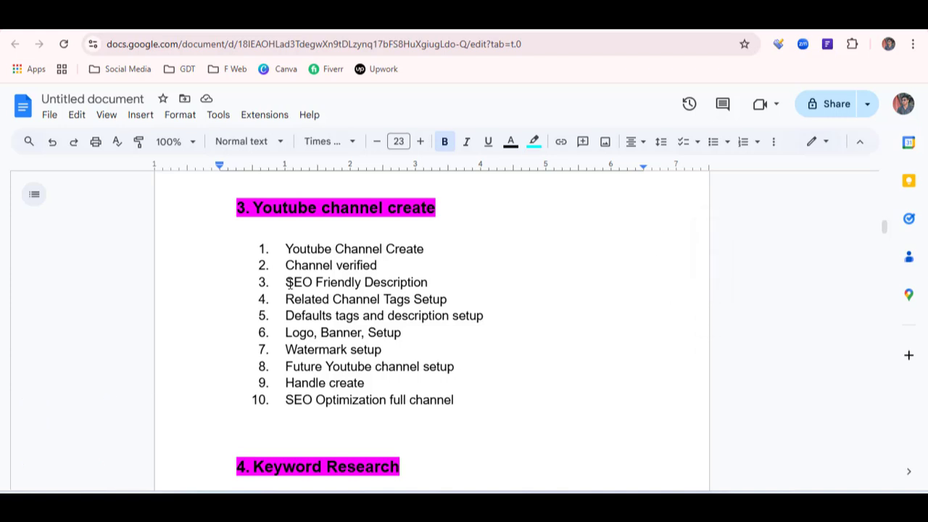
- Highlight each checklist step in turn, from SEO Friendly Description through SEO Optimization full channel
{"action": "triple_click", "coordinate": [431, 282]}
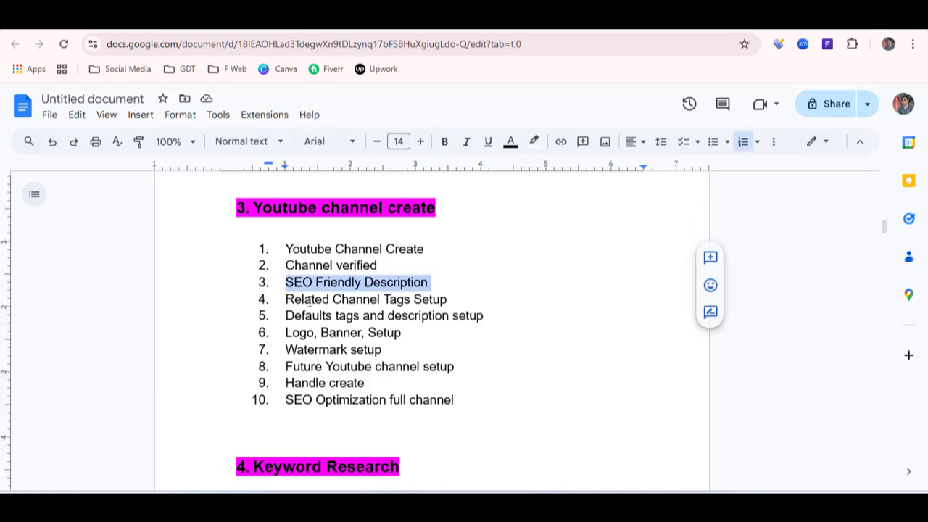
{"action": "left_click_drag", "start_coordinate": [287, 299], "coordinate": [460, 300]}
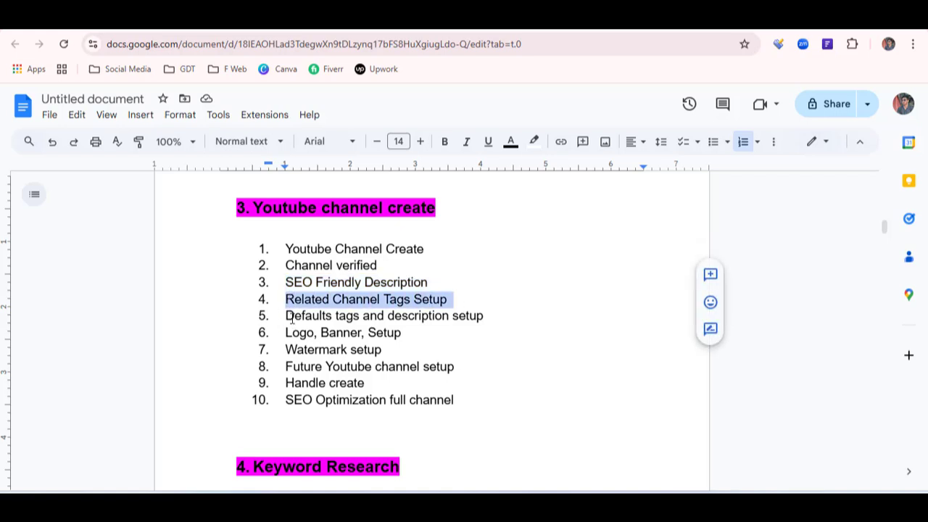
{"action": "left_click_drag", "start_coordinate": [287, 319], "coordinate": [488, 317]}
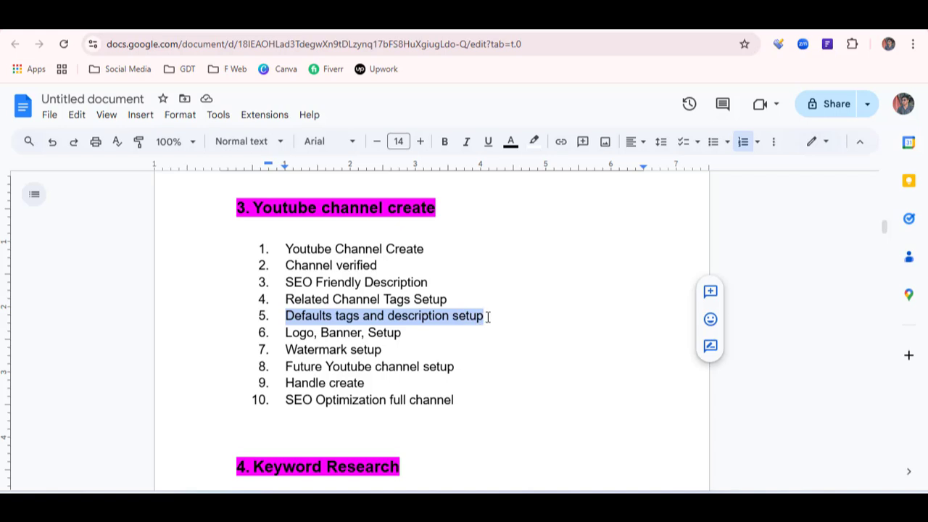
{"action": "left_click_drag", "start_coordinate": [287, 333], "coordinate": [409, 331]}
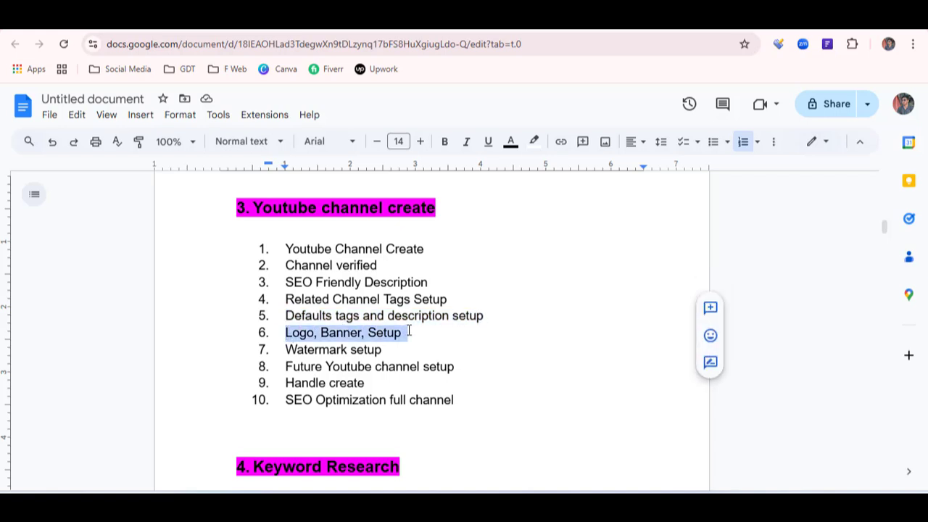
{"action": "left_click_drag", "start_coordinate": [288, 348], "coordinate": [394, 347]}
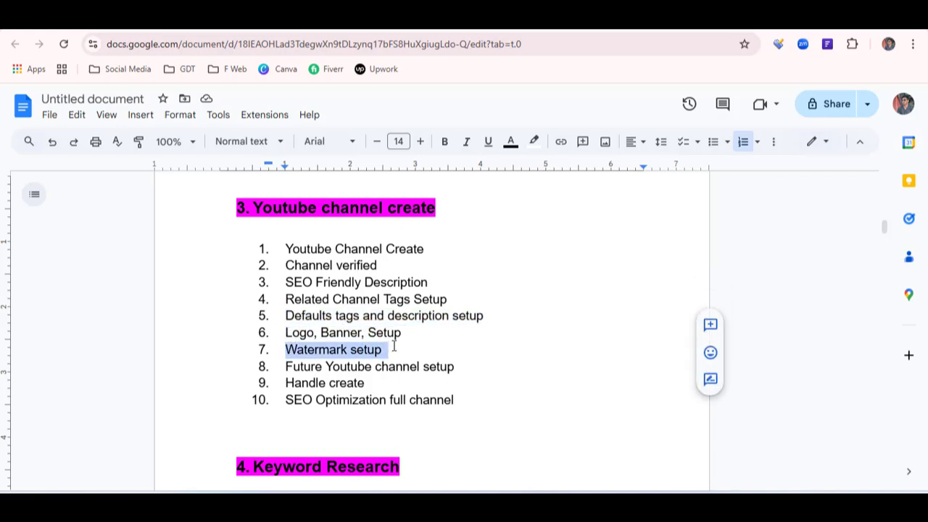
{"action": "left_click_drag", "start_coordinate": [287, 366], "coordinate": [454, 366]}
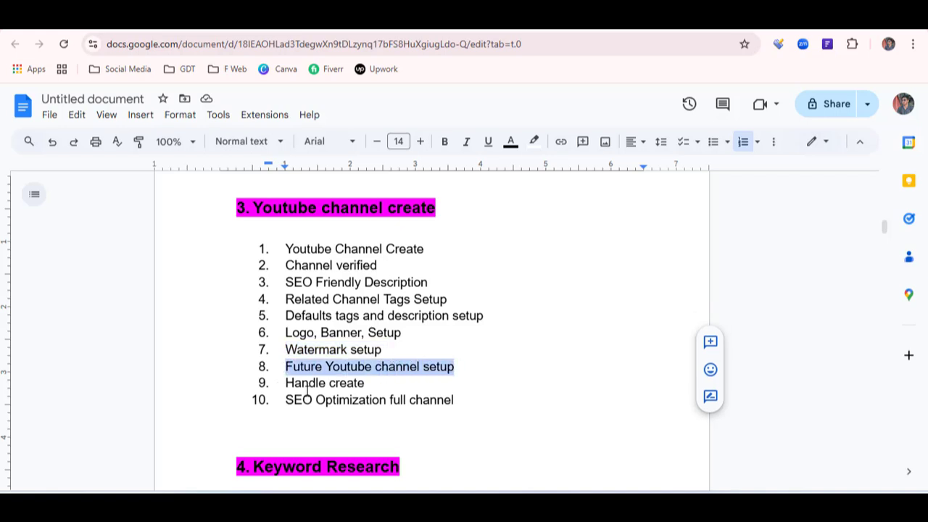
{"action": "left_click_drag", "start_coordinate": [286, 399], "coordinate": [457, 400]}
{"action": "left_click", "coordinate": [462, 400]}
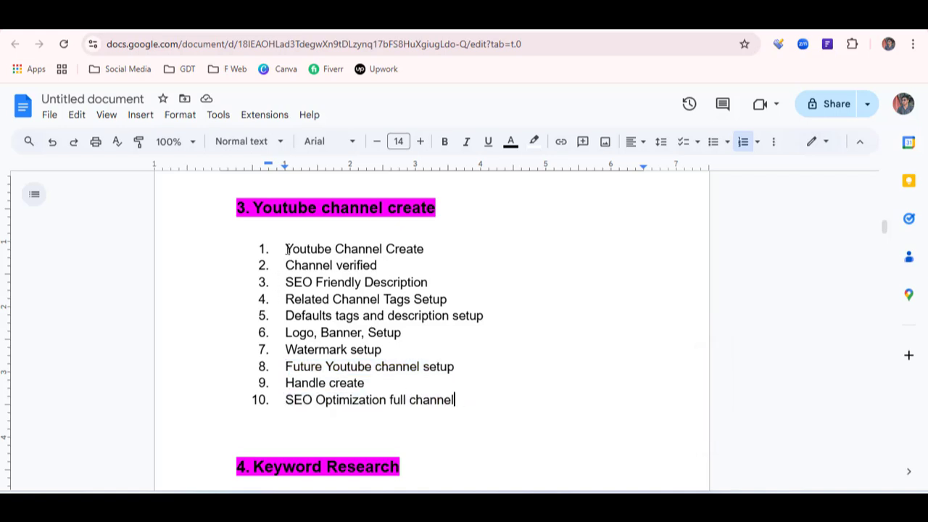
- Highlight the whole ten-step checklist, then the Youtube Channel Create step
{"action": "left_click_drag", "start_coordinate": [287, 248], "coordinate": [471, 400]}
{"action": "left_click", "coordinate": [466, 399]}
{"action": "left_click_drag", "start_coordinate": [286, 248], "coordinate": [424, 252]}
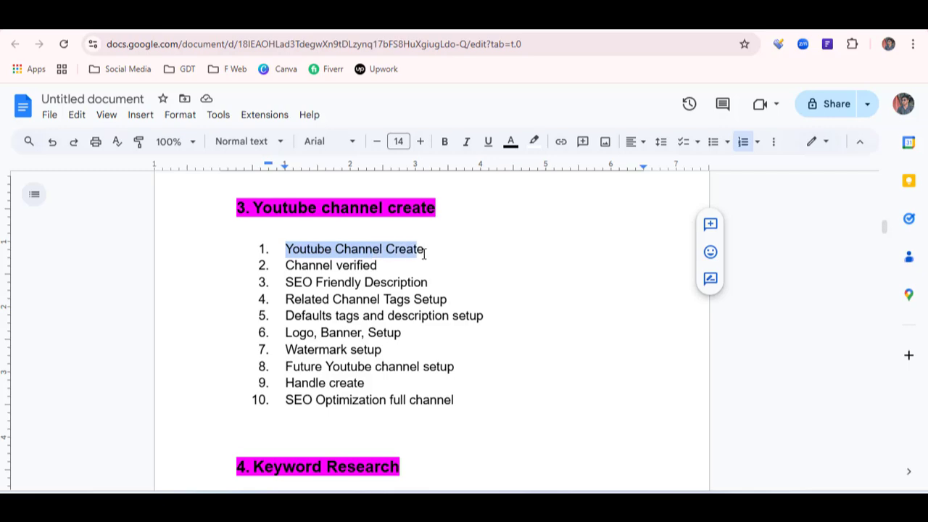
{"action": "left_click", "coordinate": [457, 261]}
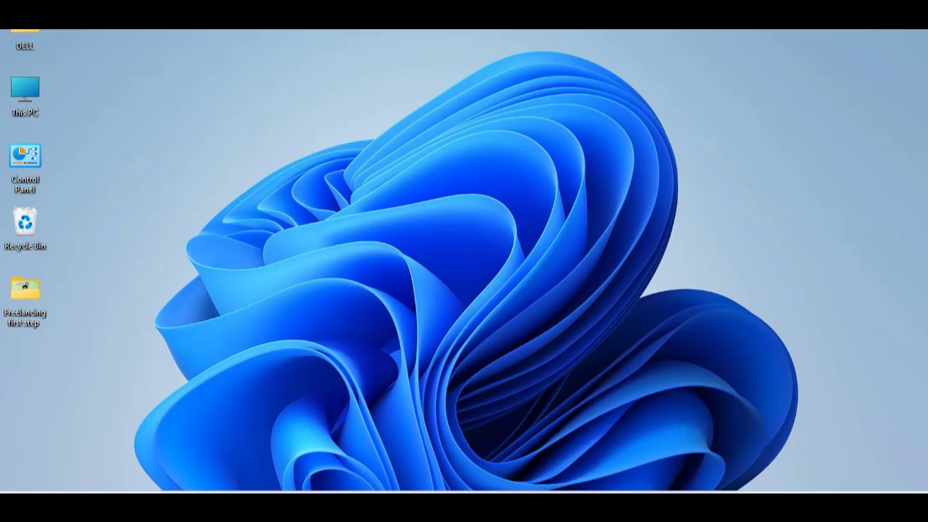
- Return to YouTube and open the account Settings page from the sidebar
{"action": "left_click", "coordinate": [416, 395]}
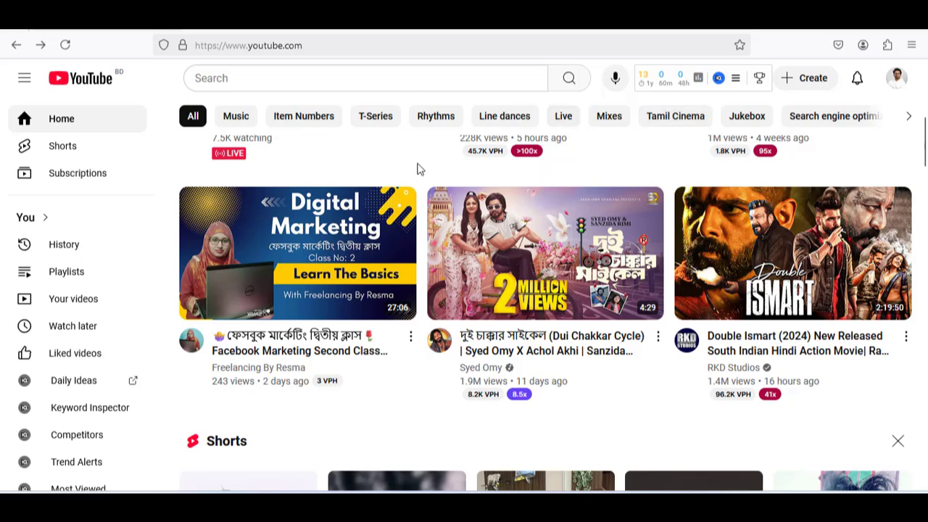
{"action": "scroll", "coordinate": [418, 190], "scroll_direction": "down", "scroll_amount": 1}
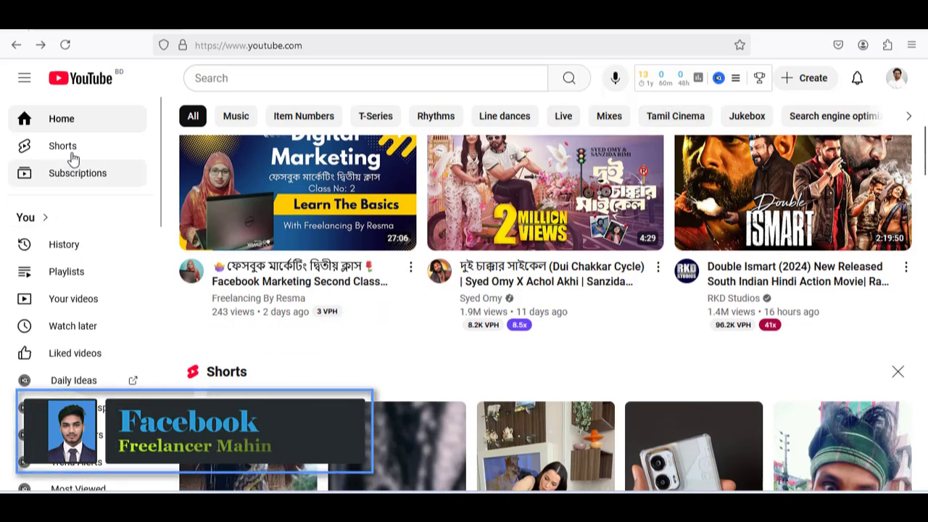
{"action": "scroll", "coordinate": [64, 239], "scroll_direction": "down", "scroll_amount": 5}
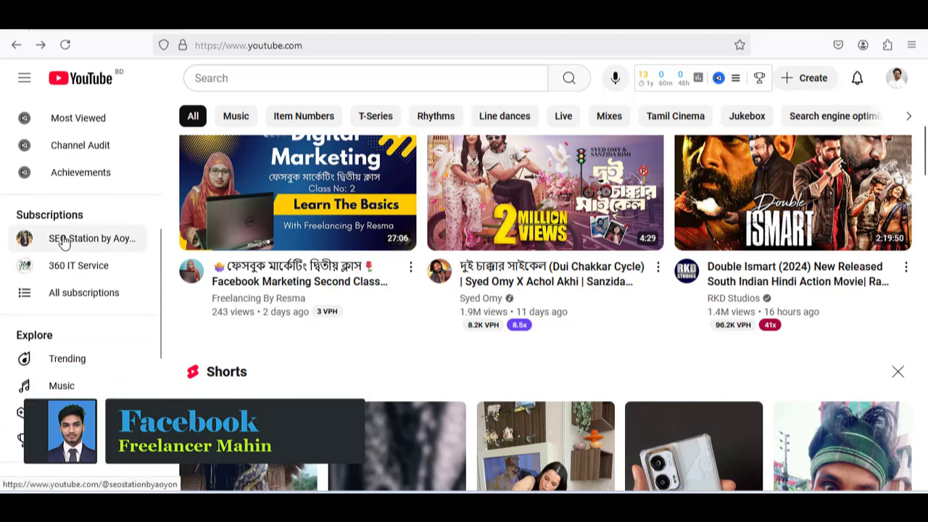
{"action": "scroll", "coordinate": [64, 241], "scroll_direction": "down", "scroll_amount": 5}
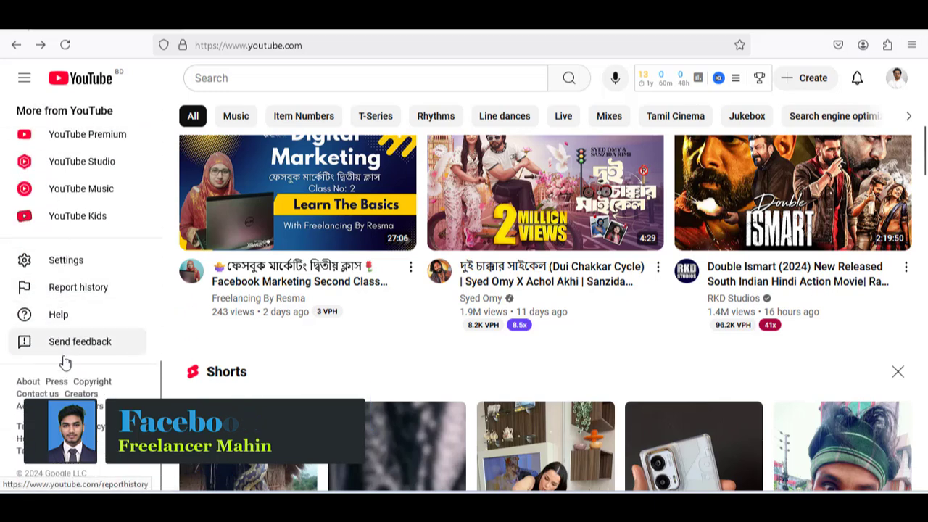
{"action": "left_click", "coordinate": [63, 265]}
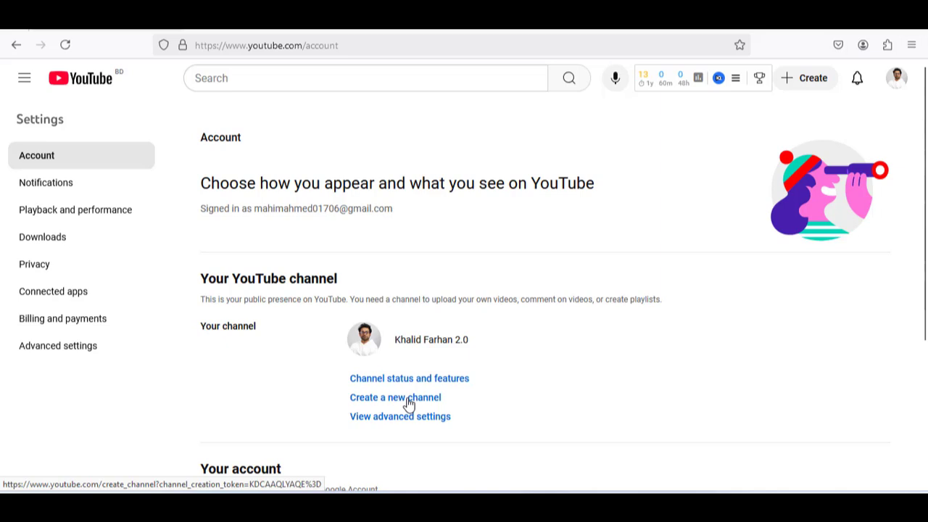
- Start a new channel and enter 'English Tech' as its name
{"action": "left_click", "coordinate": [408, 404]}
{"action": "scroll", "coordinate": [432, 246], "scroll_direction": "down", "scroll_amount": 1}
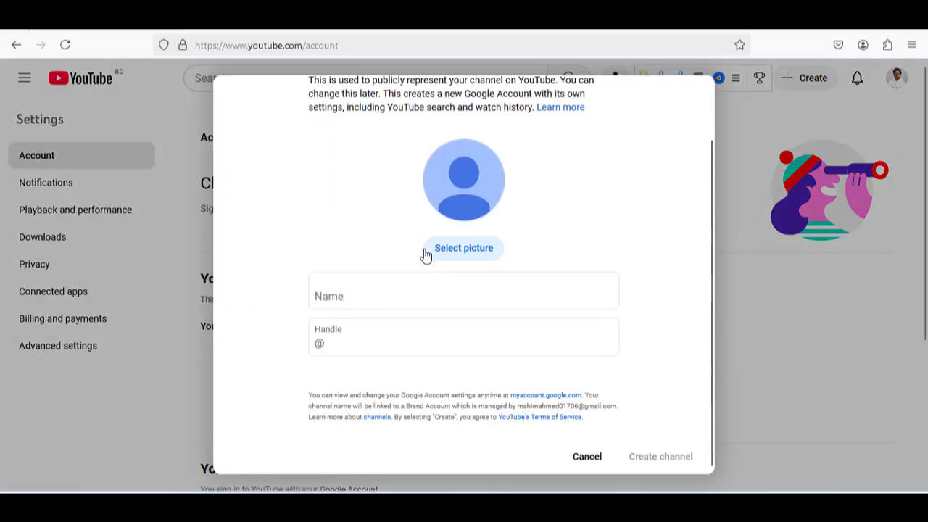
{"action": "scroll", "coordinate": [425, 254], "scroll_direction": "up", "scroll_amount": 1}
{"action": "scroll", "coordinate": [425, 254], "scroll_direction": "down", "scroll_amount": 1}
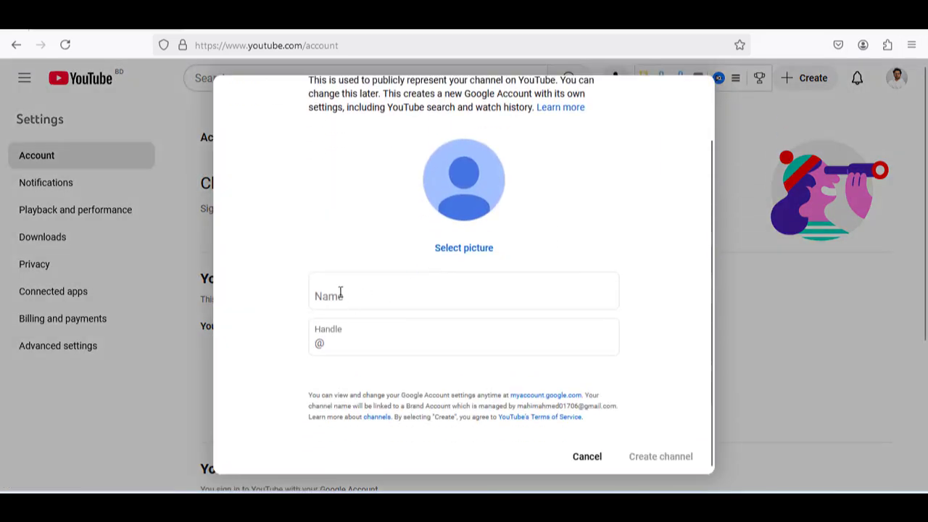
{"action": "left_click", "coordinate": [363, 296]}
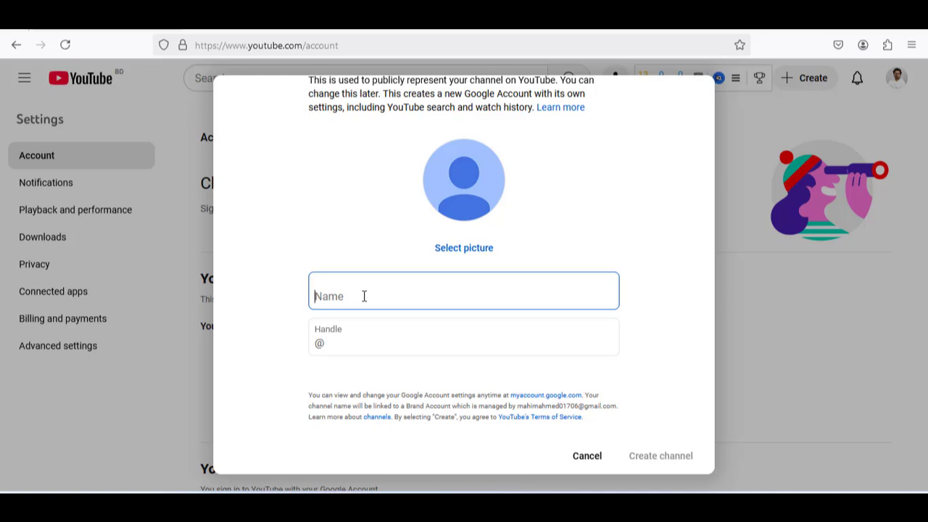
{"action": "type", "text": "English Tech"}
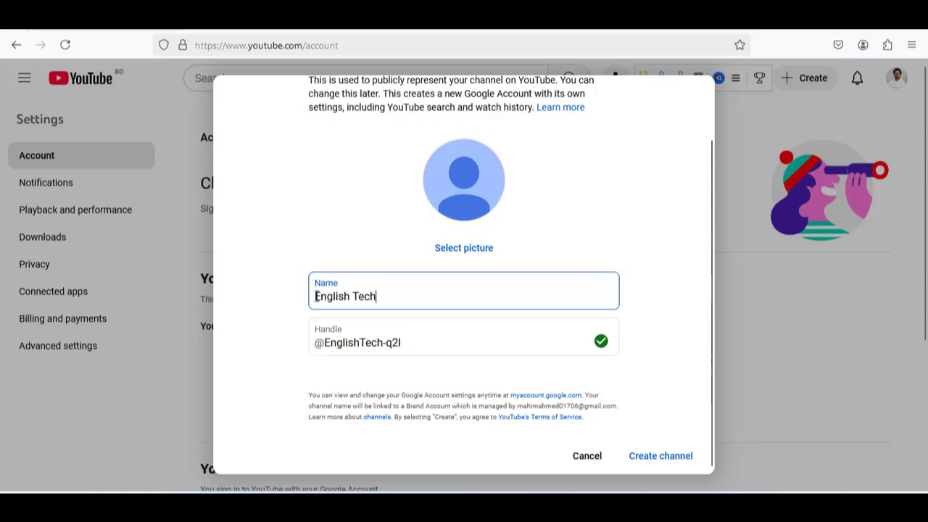
{"action": "left_click_drag", "start_coordinate": [316, 296], "coordinate": [381, 298]}
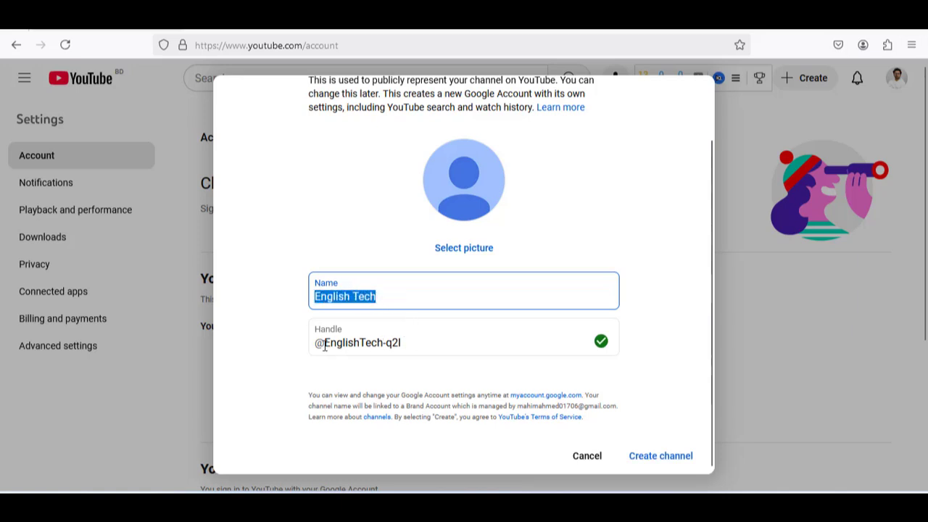
{"action": "left_click_drag", "start_coordinate": [385, 342], "coordinate": [403, 344]}
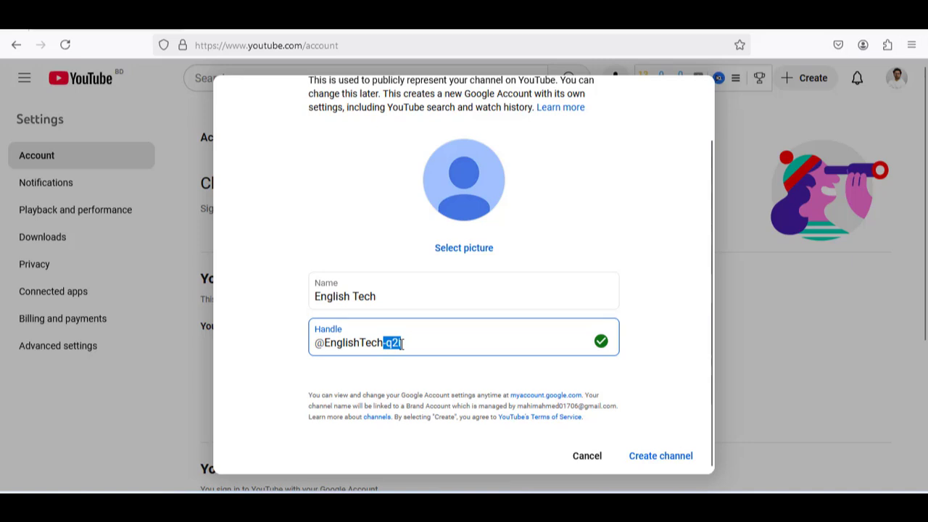
{"action": "key", "text": "BackSpace"}
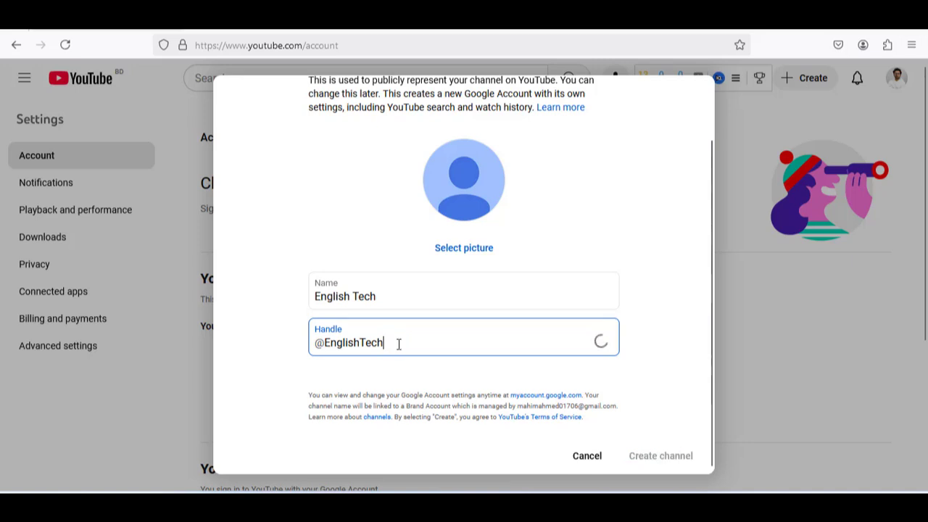
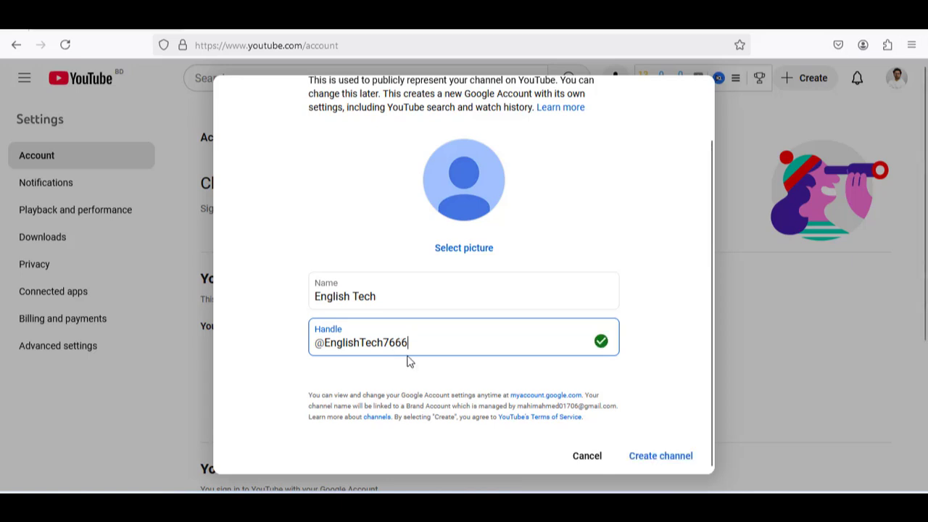
{"action": "left_click_drag", "start_coordinate": [408, 342], "coordinate": [440, 375]}
{"action": "left_click", "coordinate": [647, 457]}
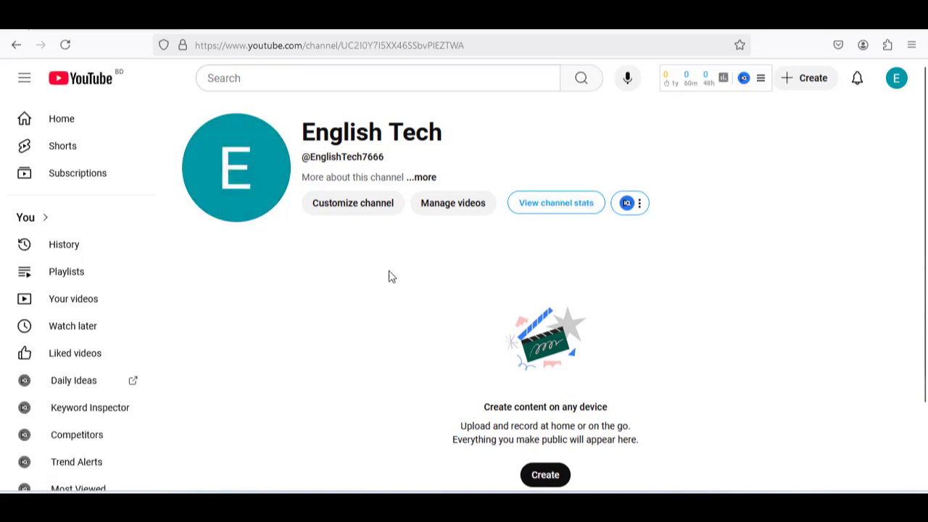
- Switch to YouTube Studio, dismiss the welcome message, and open Studio Settings
{"action": "scroll", "coordinate": [389, 276], "scroll_direction": "down", "scroll_amount": 2}
{"action": "scroll", "coordinate": [388, 276], "scroll_direction": "up", "scroll_amount": 2}
{"action": "left_click", "coordinate": [896, 78]}
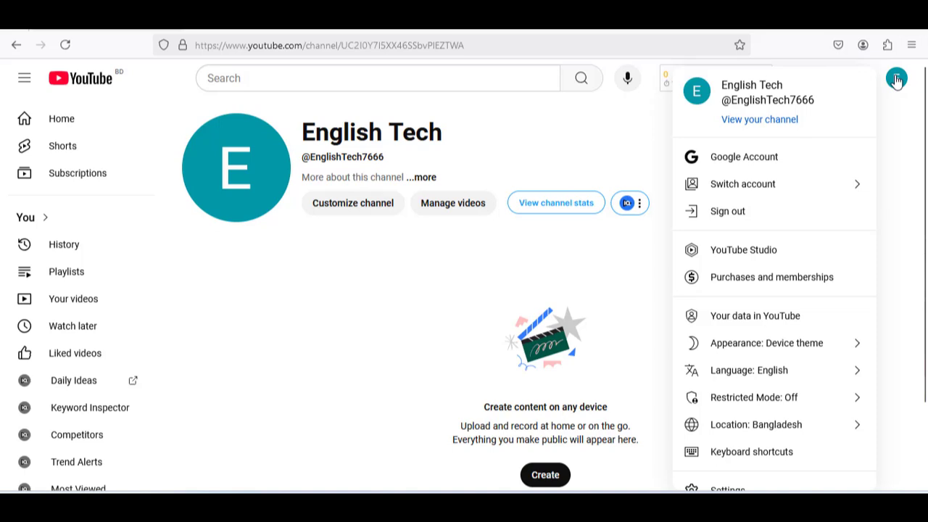
{"action": "left_click", "coordinate": [761, 255]}
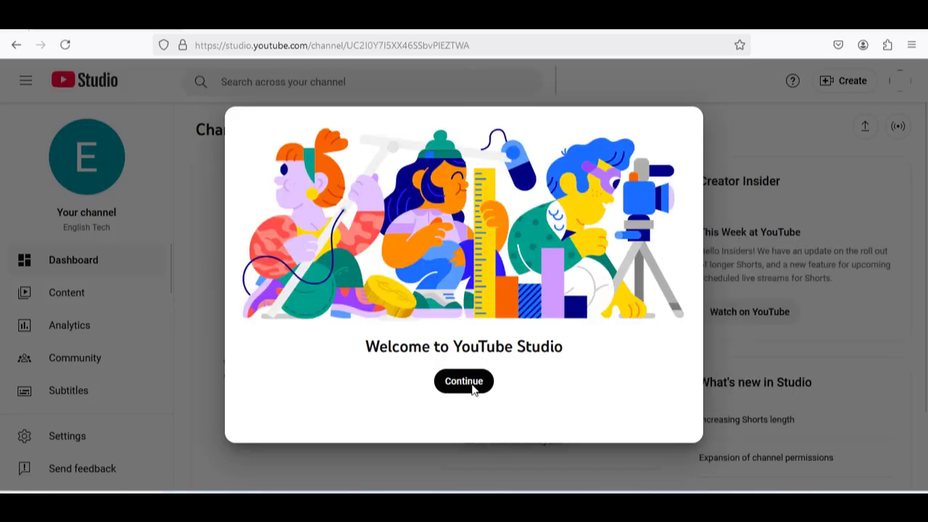
{"action": "left_click", "coordinate": [464, 381]}
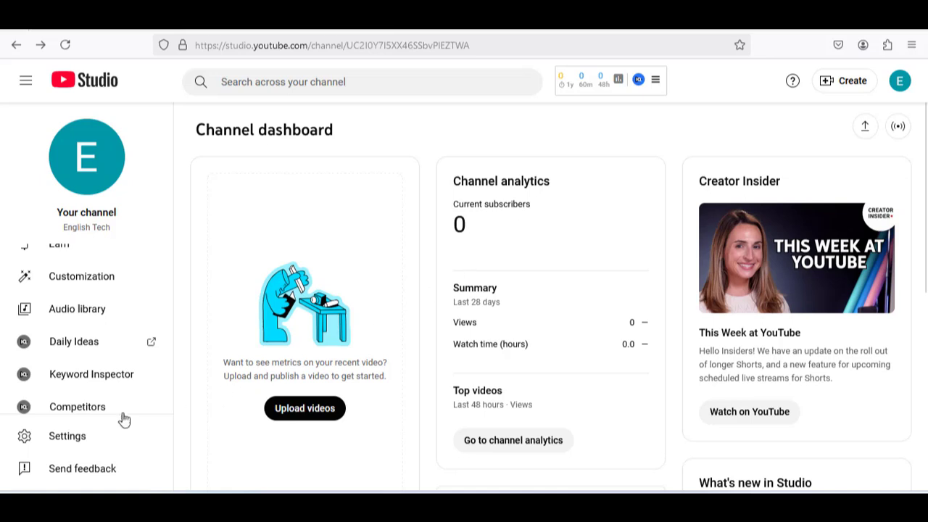
{"action": "left_click", "coordinate": [58, 443]}
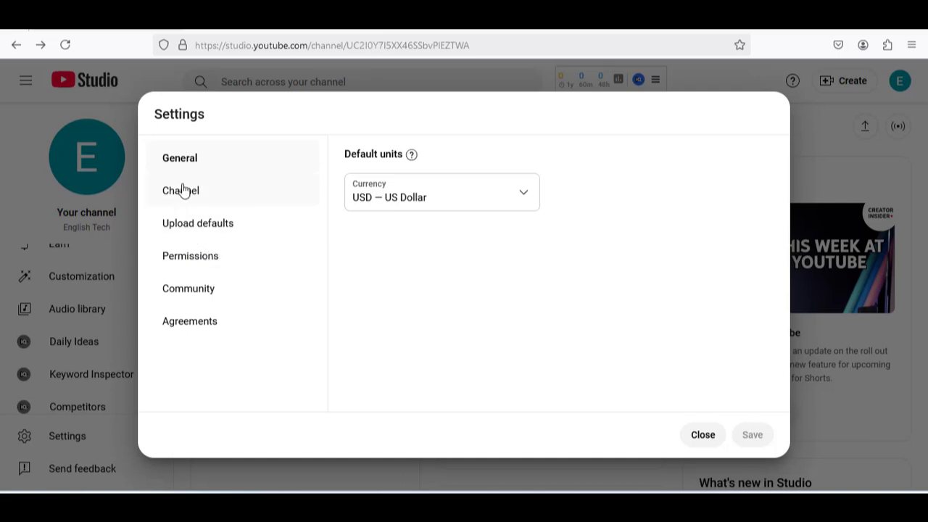
- Open the Channel settings and select the Keywords box, then return to the Google Docs plan
{"action": "left_click", "coordinate": [183, 190]}
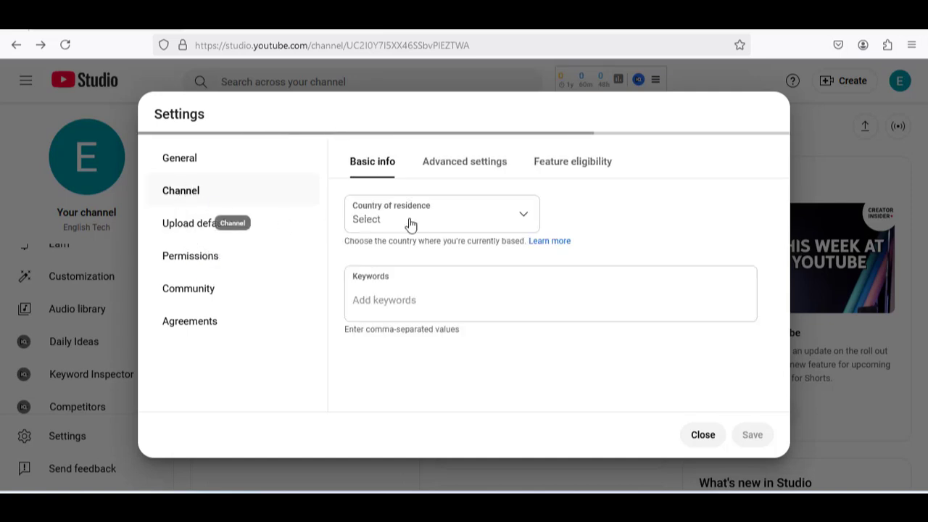
{"action": "left_click", "coordinate": [377, 297]}
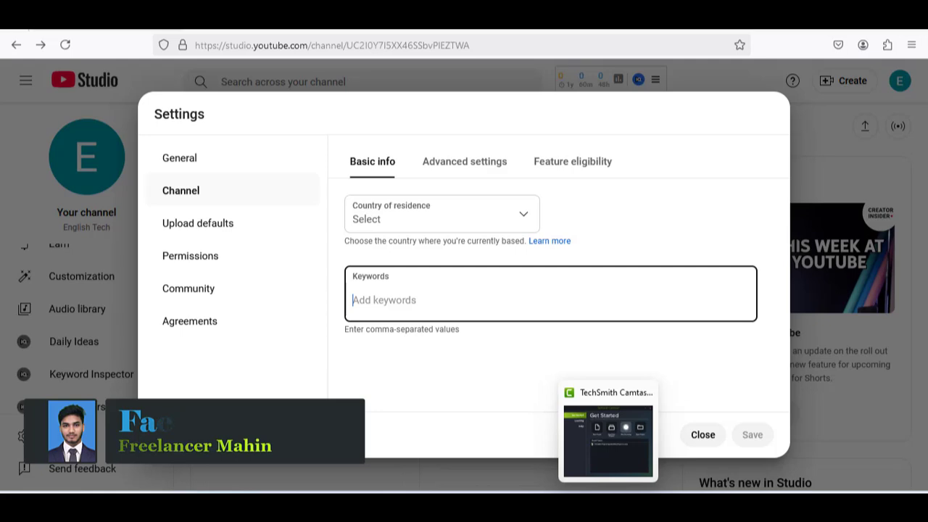
{"action": "left_click", "coordinate": [668, 507]}
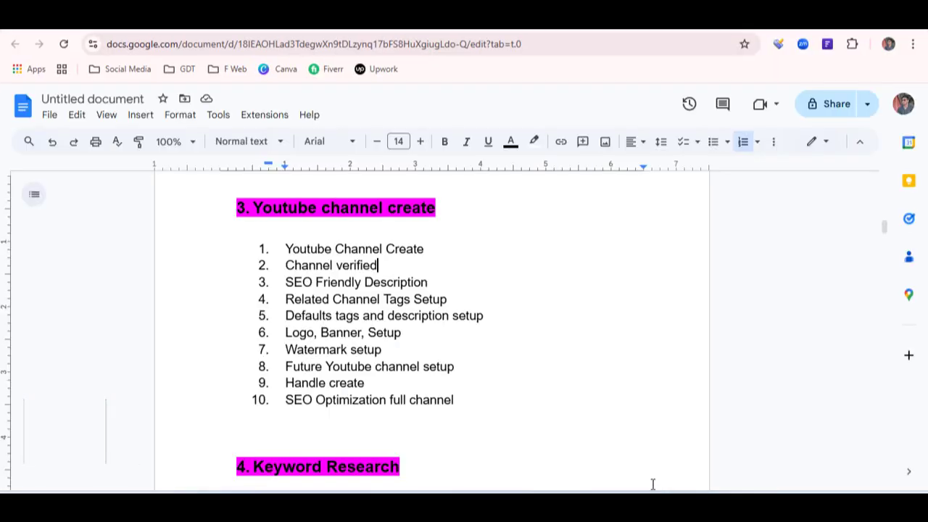
- Open the first Untitled document in the Drive content folder
{"action": "left_click", "coordinate": [171, 18]}
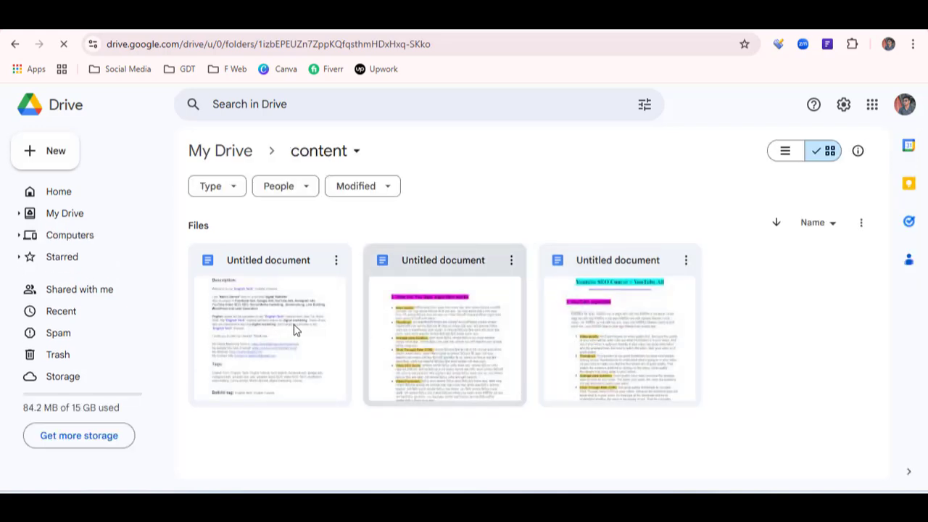
{"action": "left_click", "coordinate": [286, 329]}
{"action": "double_click", "coordinate": [287, 330]}
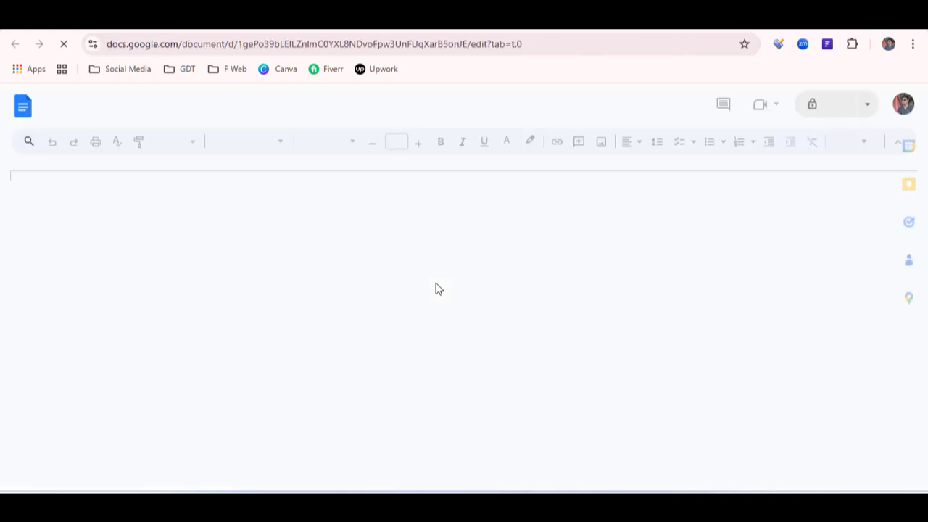
- Review the tags list and remove the trailing comma after 'course'
{"action": "scroll", "coordinate": [395, 284], "scroll_direction": "down", "scroll_amount": 6}
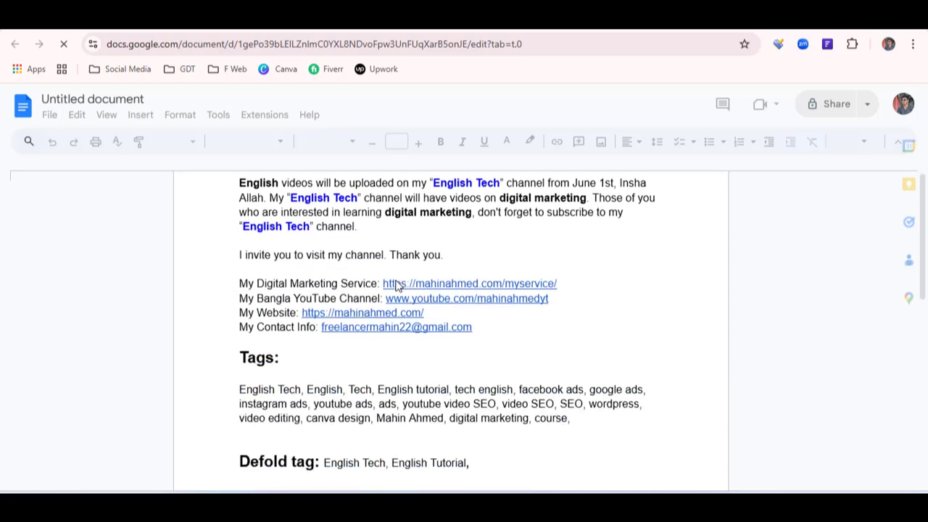
{"action": "scroll", "coordinate": [397, 286], "scroll_direction": "up", "scroll_amount": 2}
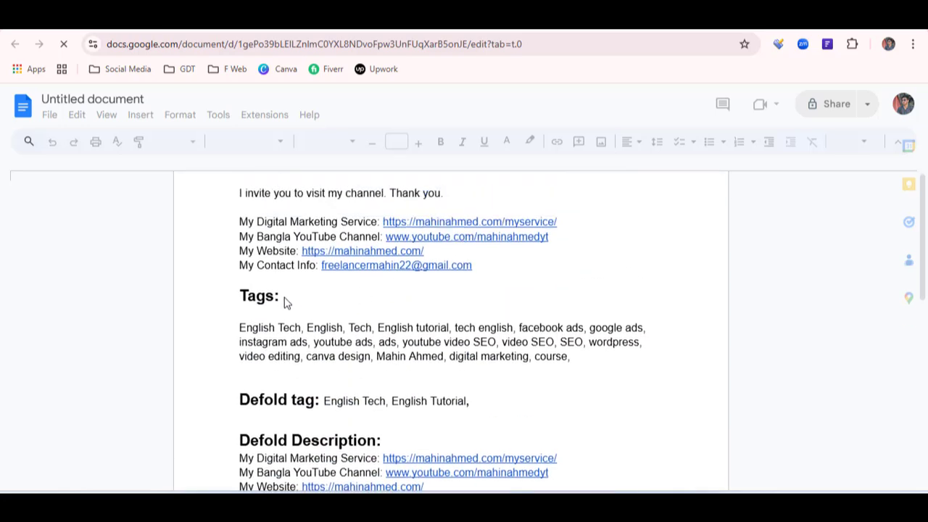
{"action": "left_click_drag", "start_coordinate": [238, 325], "coordinate": [380, 326]}
{"action": "left_click", "coordinate": [387, 326]}
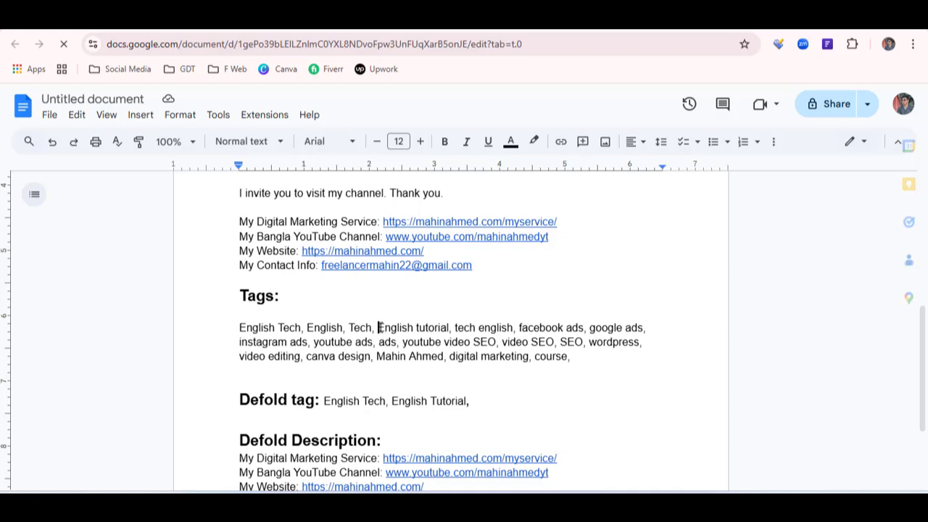
{"action": "left_click_drag", "start_coordinate": [377, 328], "coordinate": [583, 328]}
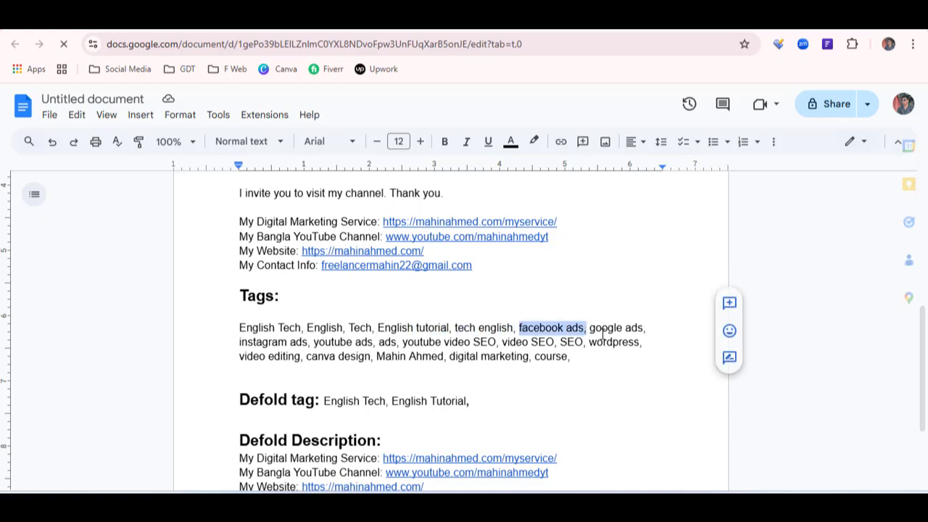
{"action": "left_click_drag", "start_coordinate": [307, 341], "coordinate": [258, 342]}
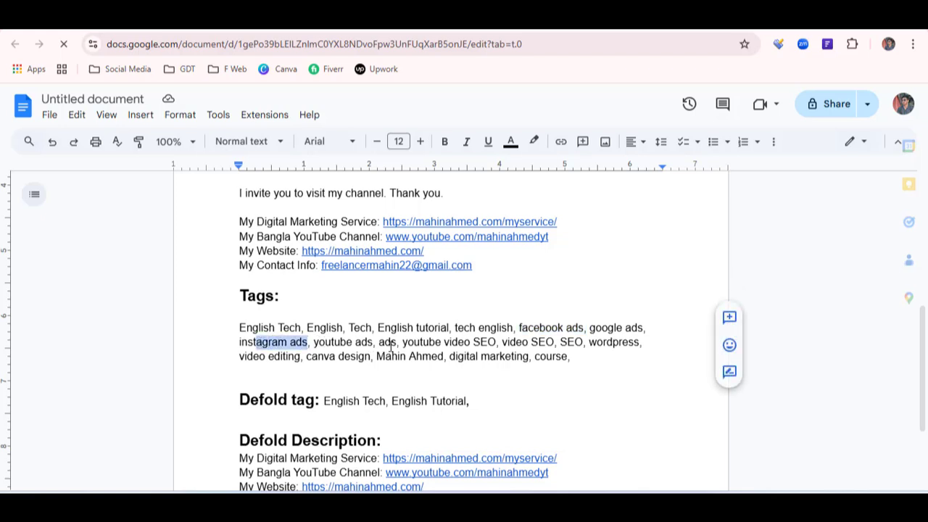
{"action": "left_click_drag", "start_coordinate": [402, 341], "coordinate": [498, 343]}
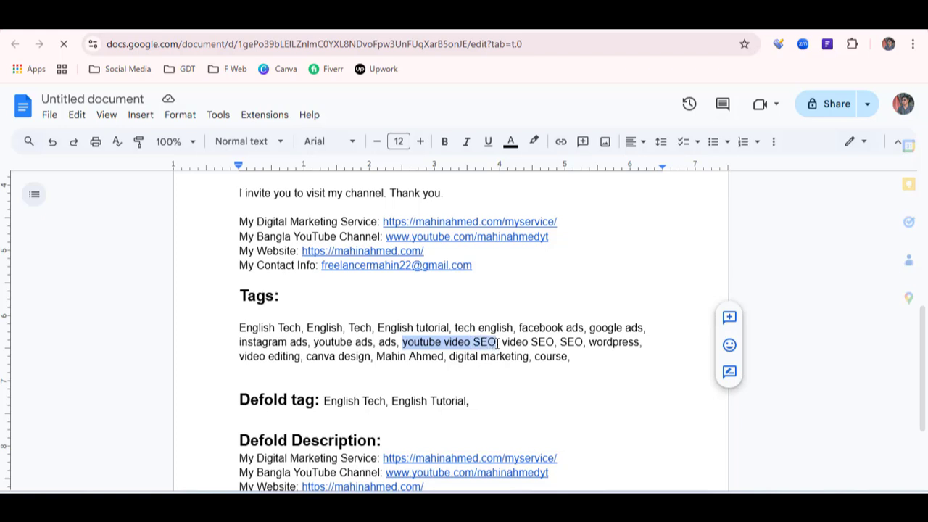
{"action": "left_click", "coordinate": [506, 341]}
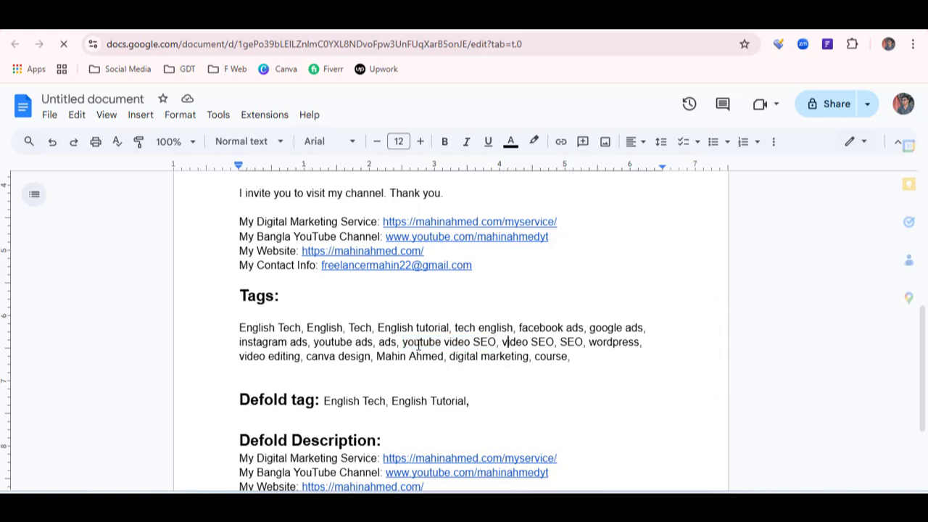
{"action": "left_click", "coordinate": [554, 356]}
{"action": "key", "text": "BackSpace"}
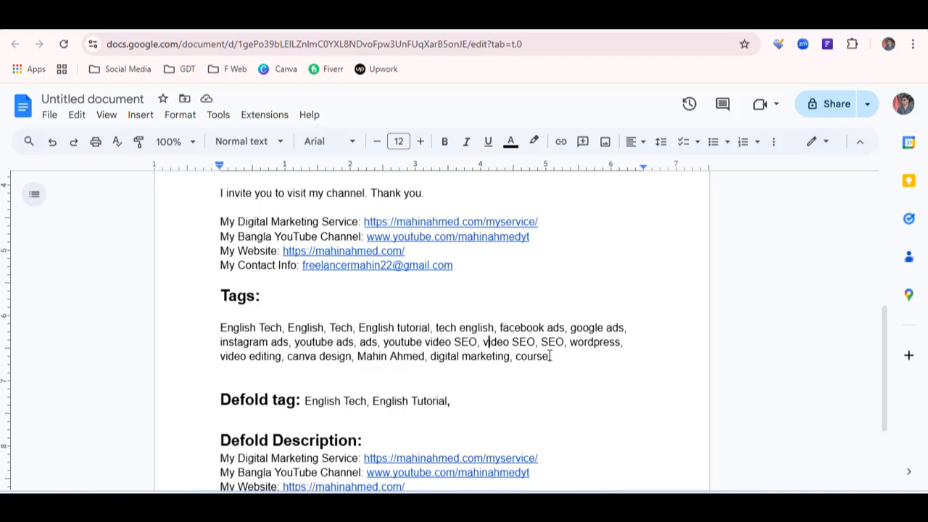
- Select the entire tags paragraph, from English Tech through course, for copying
{"action": "scroll", "coordinate": [550, 354], "scroll_direction": "up", "scroll_amount": 2}
{"action": "scroll", "coordinate": [411, 381], "scroll_direction": "down", "scroll_amount": 2}
{"action": "mouse_move", "coordinate": [497, 327]}
{"action": "left_mouse_down"}
{"action": "mouse_move", "coordinate": [573, 325]}
{"action": "mouse_move", "coordinate": [503, 327]}
{"action": "left_mouse_up"}
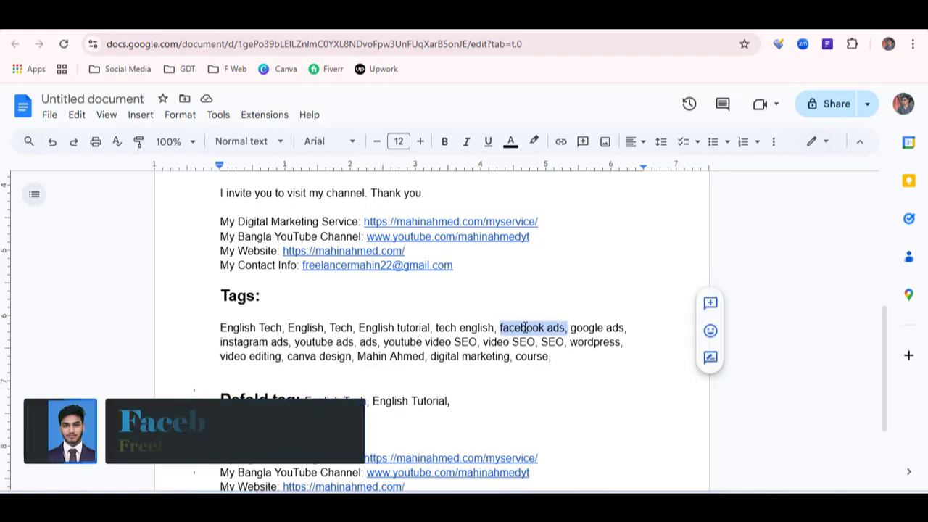
{"action": "left_click", "coordinate": [533, 327]}
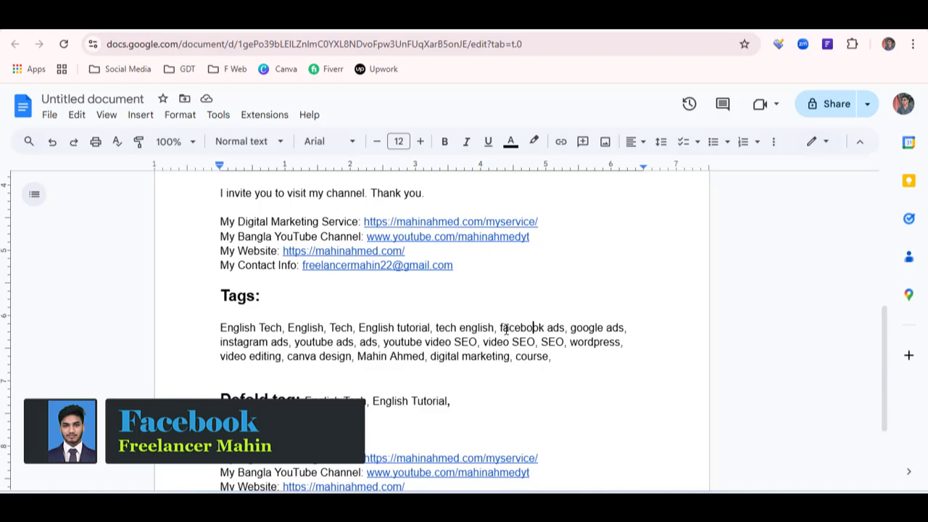
{"action": "left_click_drag", "start_coordinate": [497, 327], "coordinate": [570, 327]}
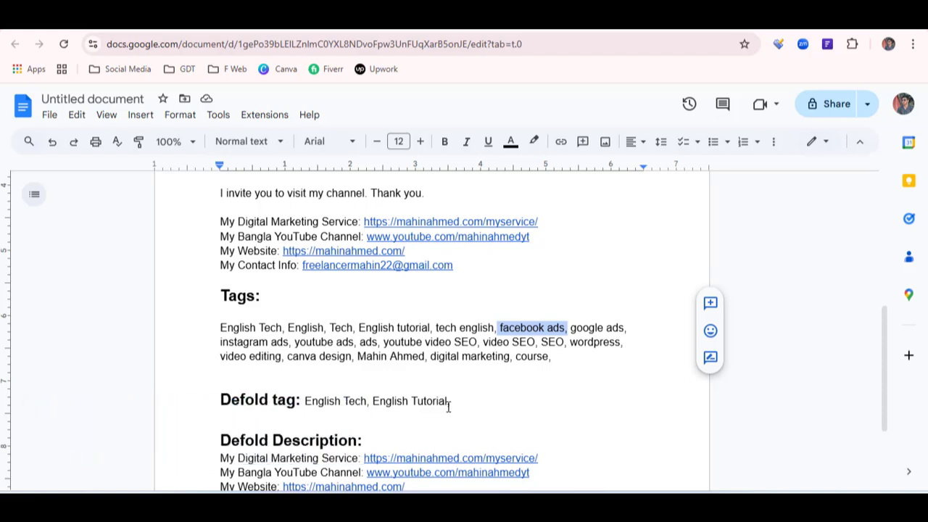
{"action": "left_click", "coordinate": [498, 354]}
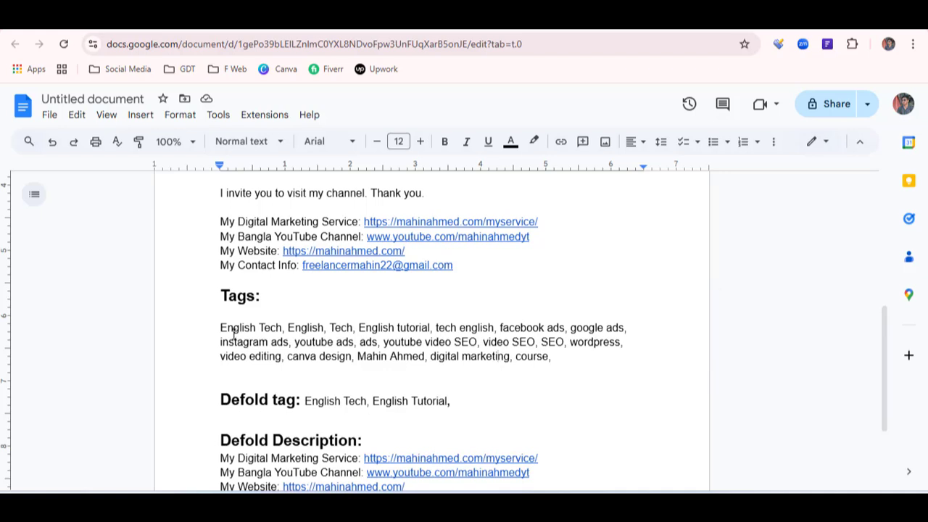
{"action": "left_click_drag", "start_coordinate": [219, 322], "coordinate": [441, 366]}
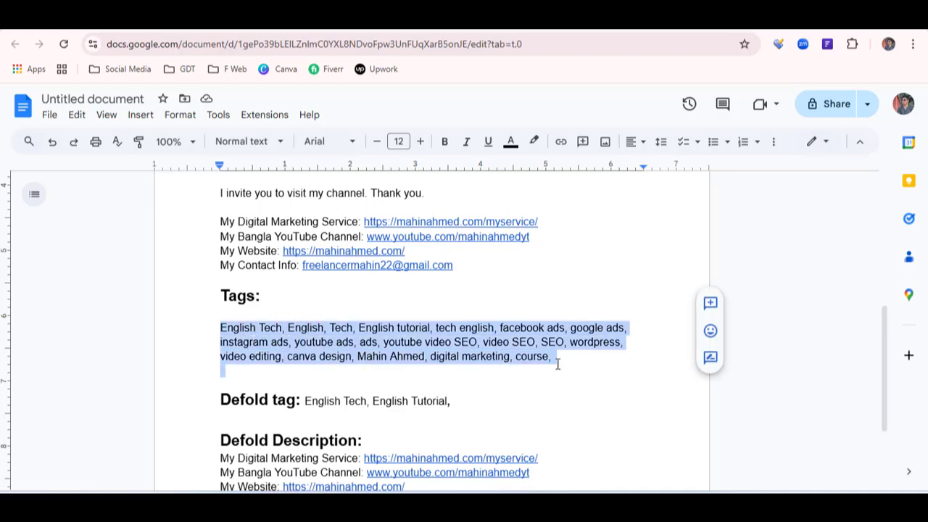
{"action": "left_click_drag", "start_coordinate": [557, 364], "coordinate": [560, 362]}
{"action": "key", "text": "ctrl+c"}
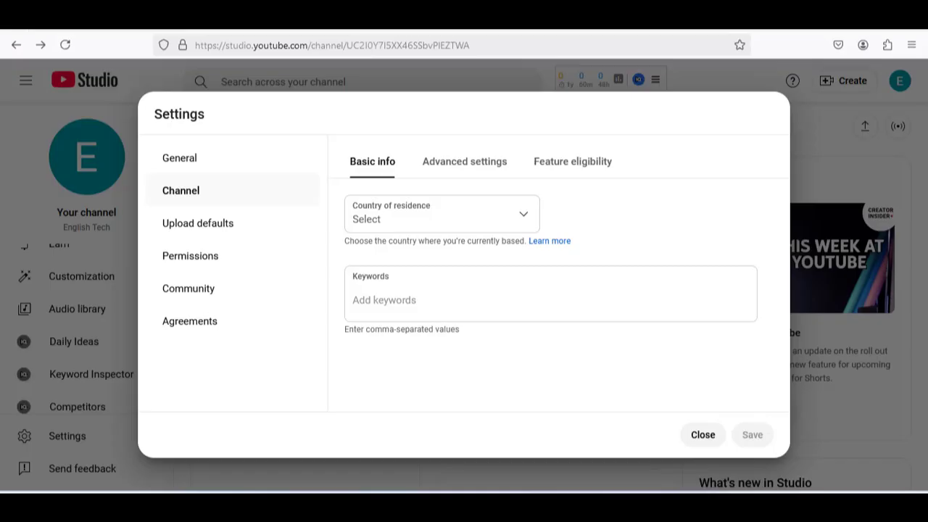
- Paste the copied tags into the channel Keywords box, filling 241 of 500 characters
{"action": "left_click", "coordinate": [398, 298]}
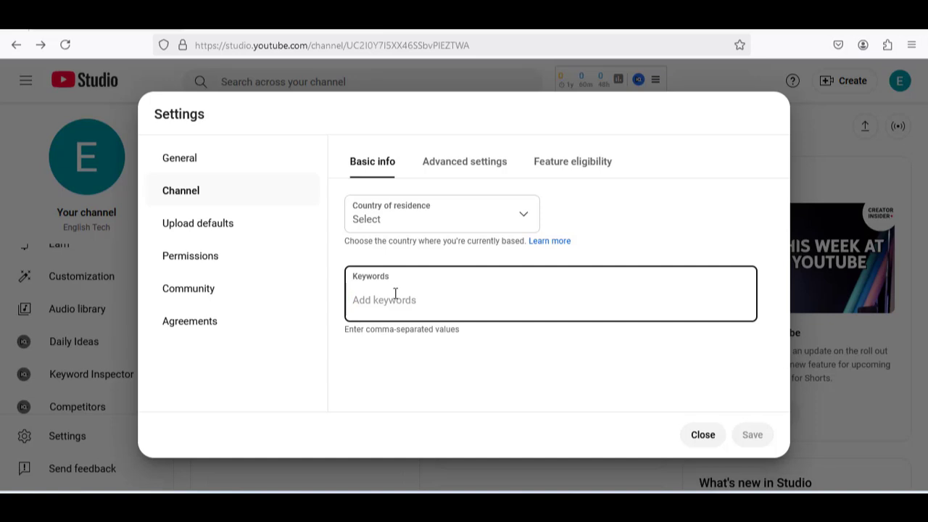
{"action": "key", "text": "ctrl+v"}
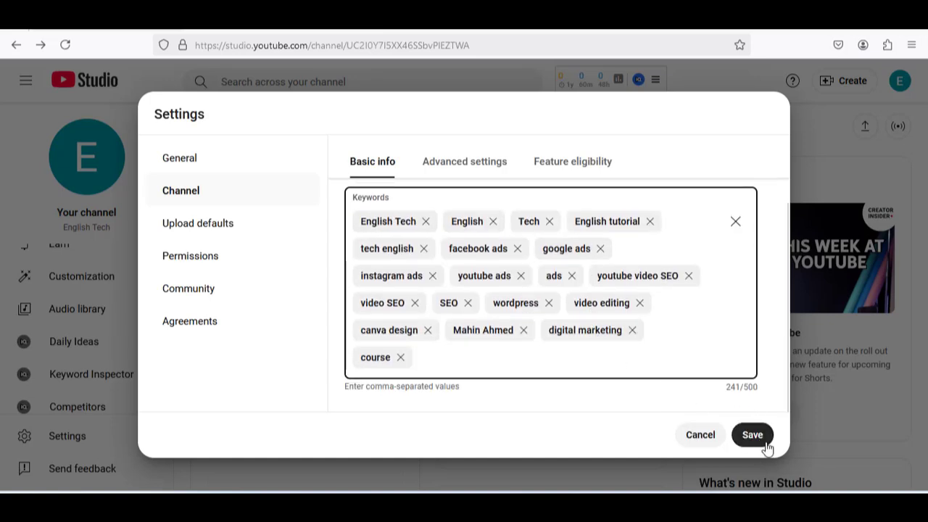
{"action": "scroll", "coordinate": [456, 350], "scroll_direction": "up", "scroll_amount": 2}
{"action": "scroll", "coordinate": [456, 351], "scroll_direction": "down", "scroll_amount": 2}
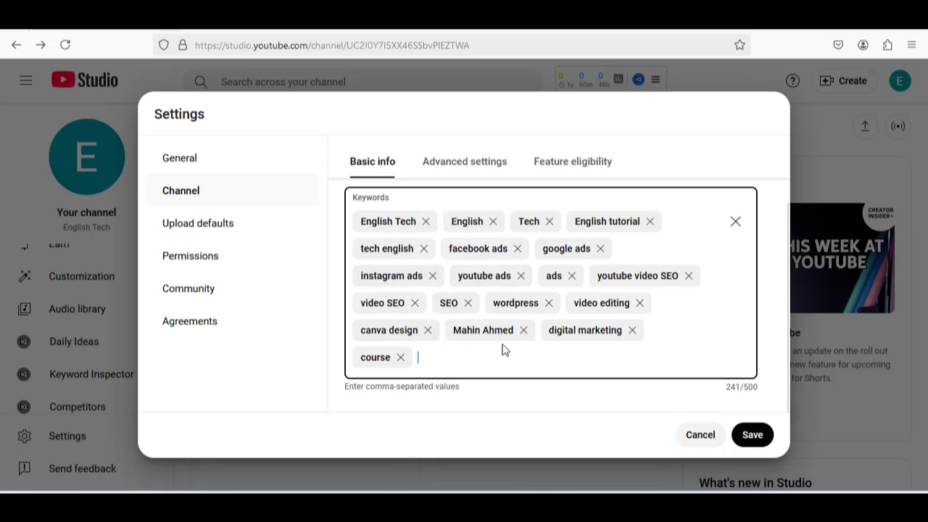
{"action": "scroll", "coordinate": [501, 349], "scroll_direction": "up", "scroll_amount": 2}
{"action": "scroll", "coordinate": [499, 348], "scroll_direction": "down", "scroll_amount": 2}
{"action": "scroll", "coordinate": [499, 346], "scroll_direction": "up", "scroll_amount": 2}
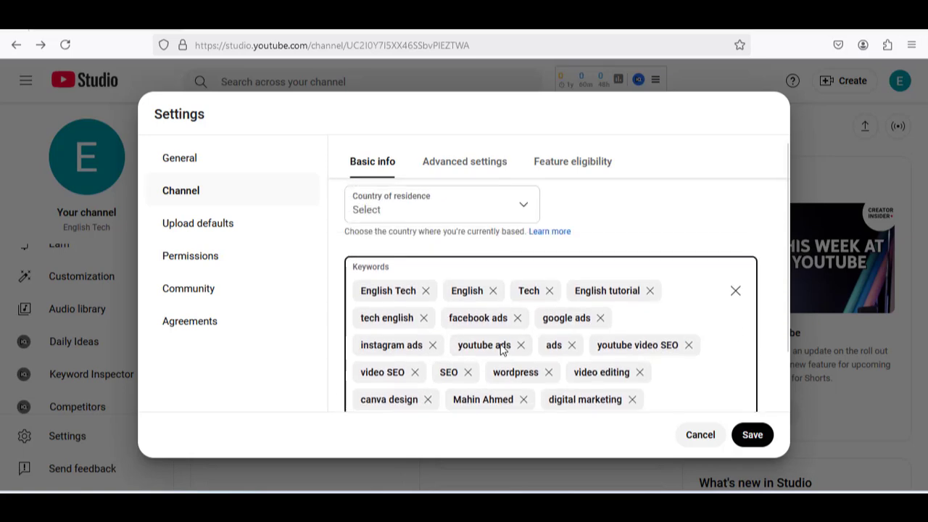
{"action": "scroll", "coordinate": [499, 348], "scroll_direction": "down", "scroll_amount": 2}
{"action": "scroll", "coordinate": [501, 339], "scroll_direction": "up", "scroll_amount": 2}
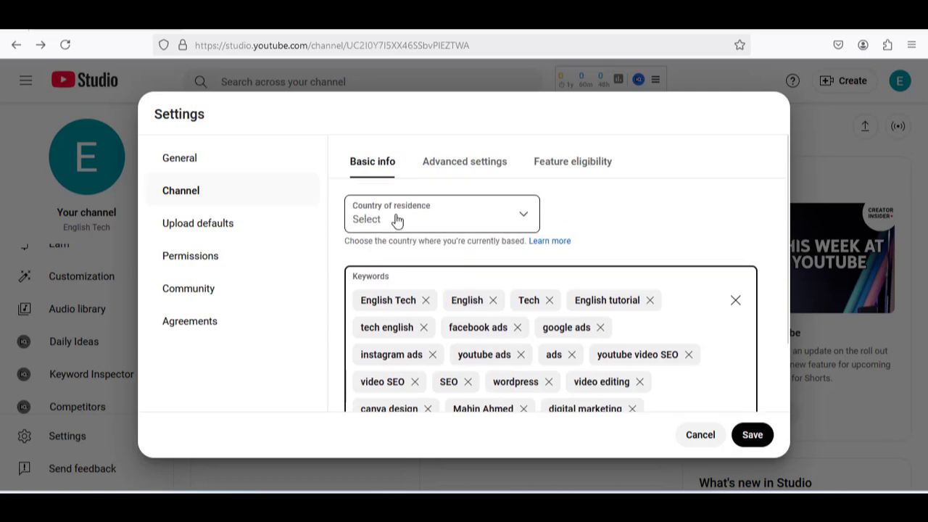
- Set the channel's country of residence to United States
{"action": "left_click", "coordinate": [522, 215]}
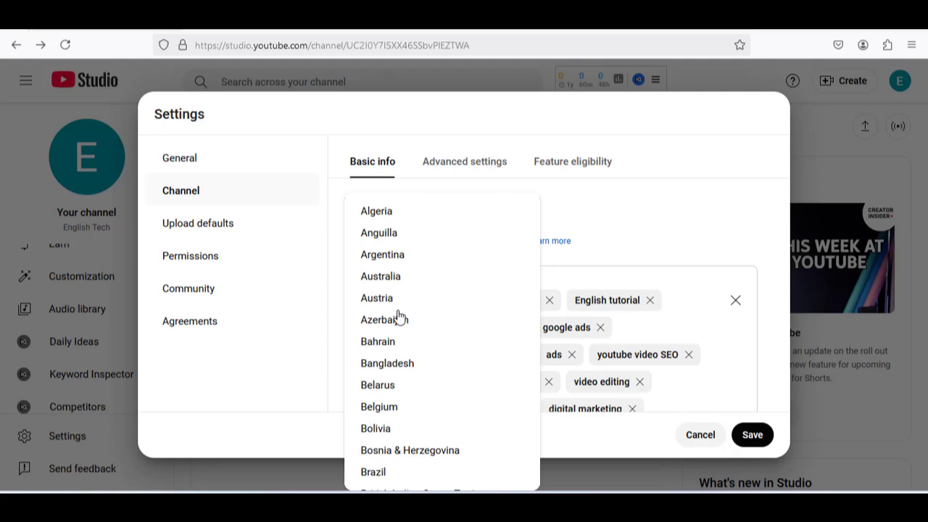
{"action": "scroll", "coordinate": [414, 375], "scroll_direction": "down", "scroll_amount": 8}
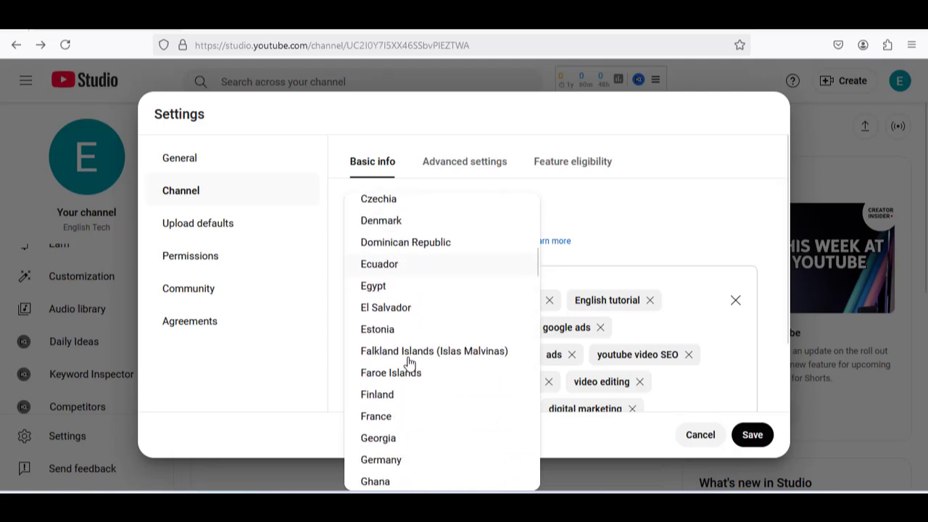
{"action": "scroll", "coordinate": [410, 362], "scroll_direction": "down", "scroll_amount": 10}
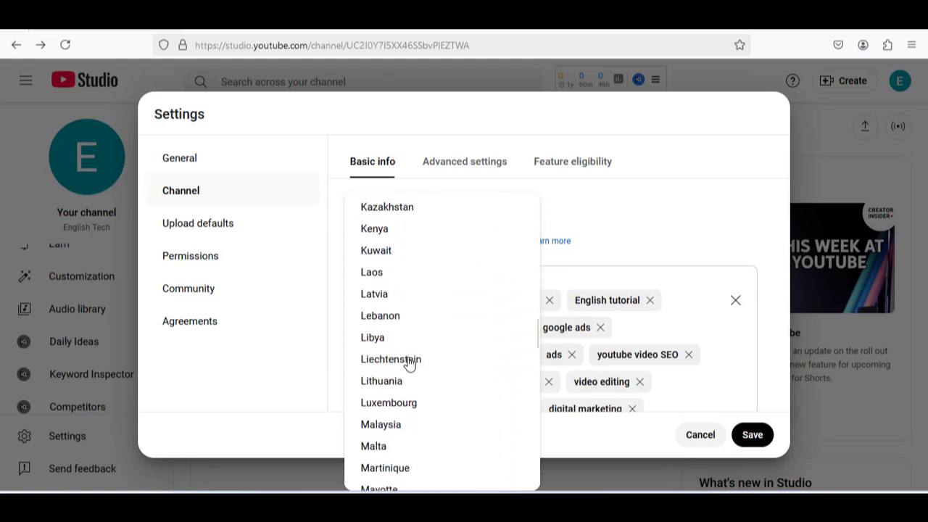
{"action": "scroll", "coordinate": [410, 362], "scroll_direction": "down", "scroll_amount": 15}
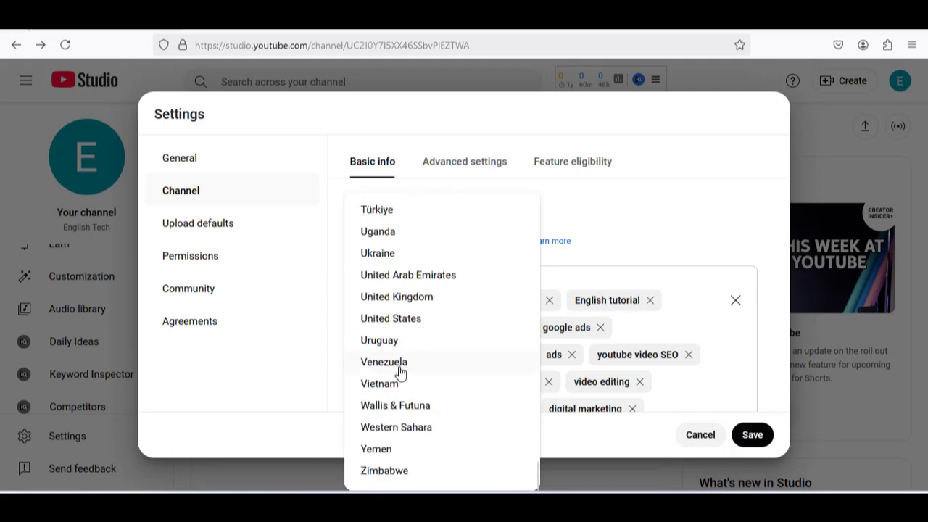
{"action": "scroll", "coordinate": [400, 373], "scroll_direction": "up", "scroll_amount": 10}
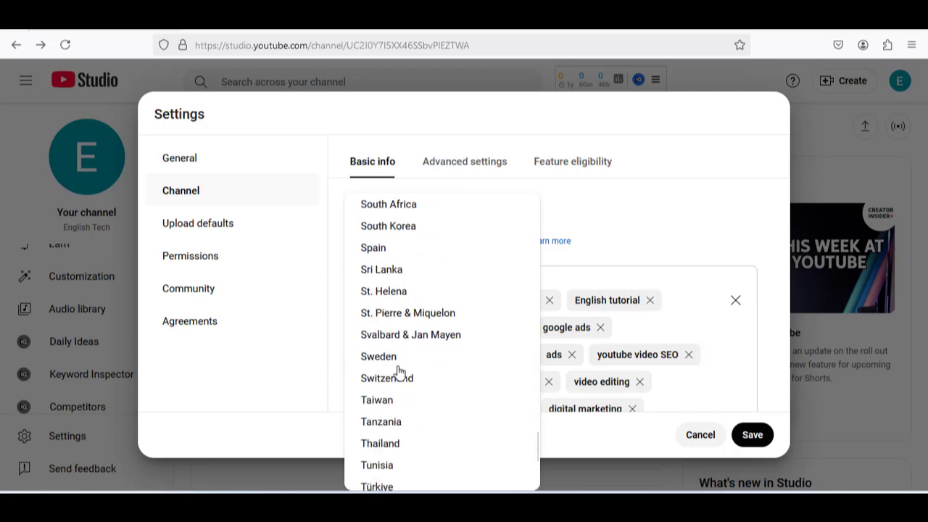
{"action": "scroll", "coordinate": [399, 371], "scroll_direction": "down", "scroll_amount": 3}
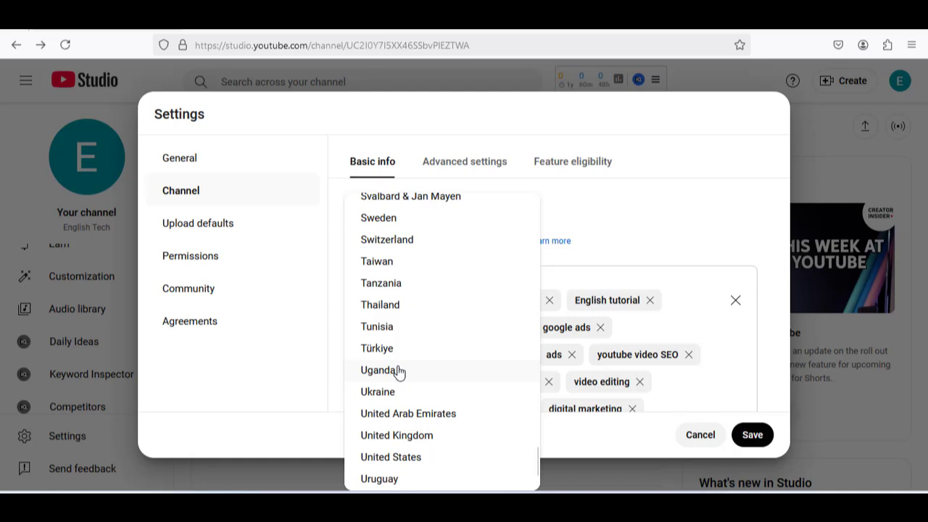
{"action": "scroll", "coordinate": [399, 372], "scroll_direction": "down", "scroll_amount": 2}
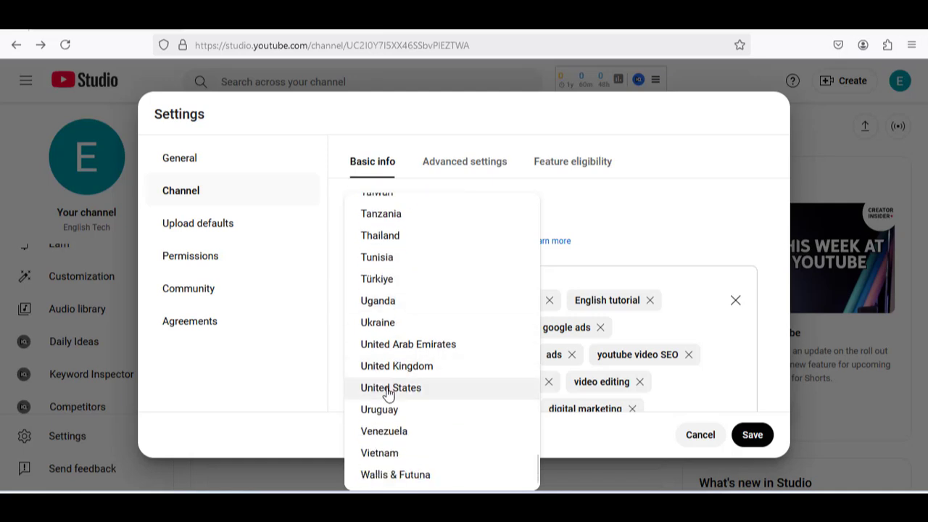
{"action": "left_click", "coordinate": [389, 389]}
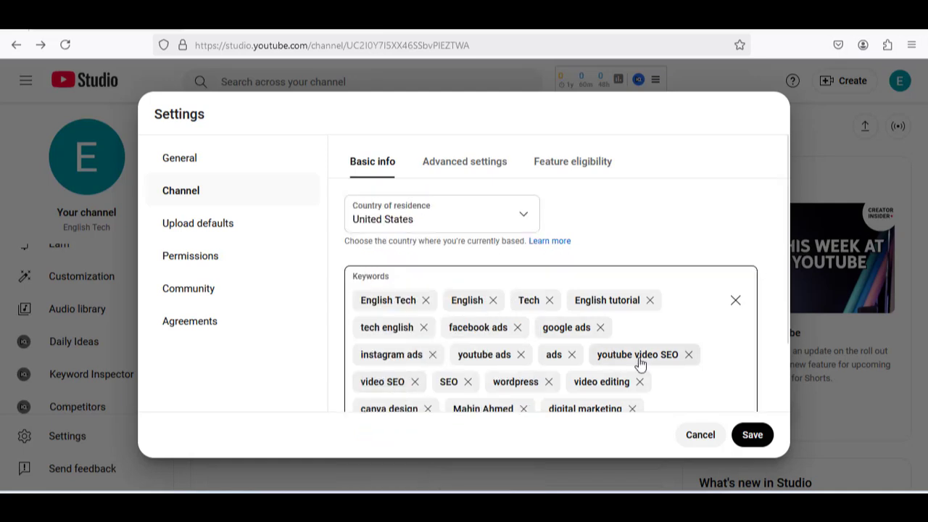
{"action": "scroll", "coordinate": [639, 362], "scroll_direction": "down", "scroll_amount": 2}
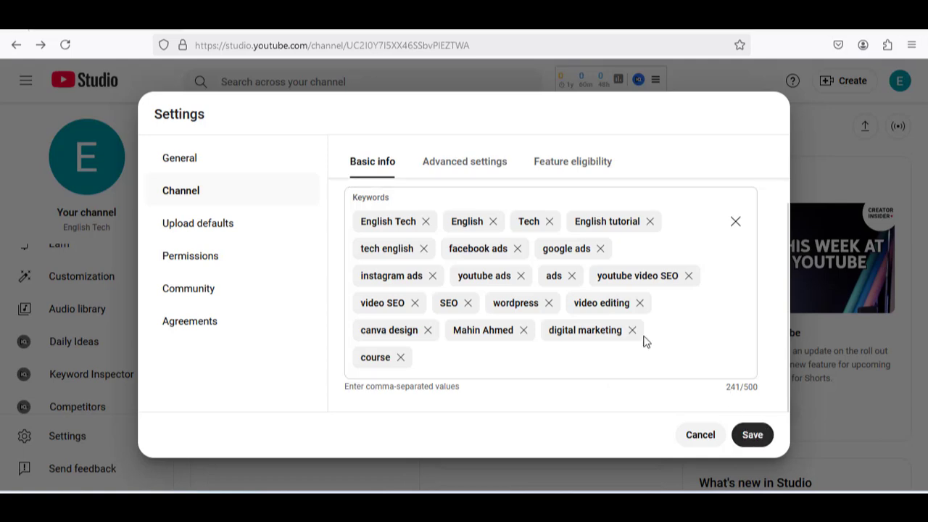
{"action": "left_click", "coordinate": [463, 172]}
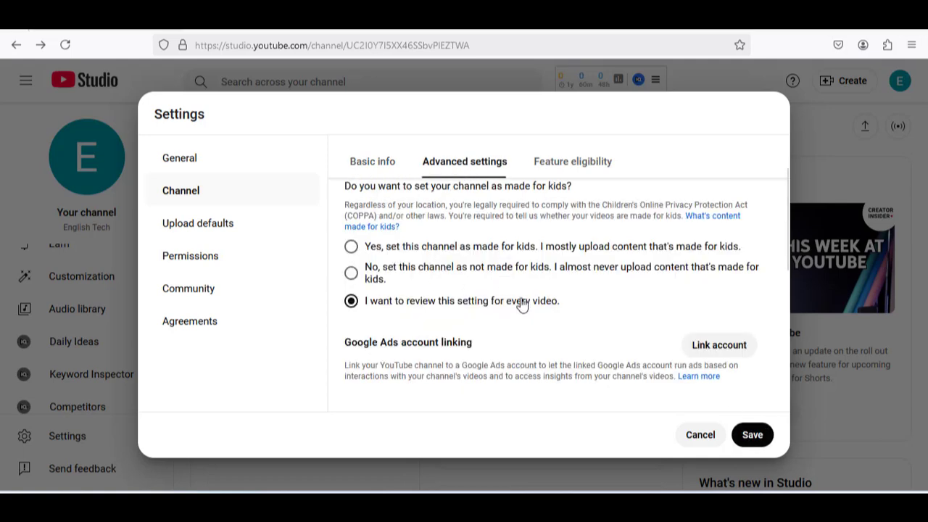
{"action": "scroll", "coordinate": [522, 304], "scroll_direction": "down", "scroll_amount": 2}
{"action": "scroll", "coordinate": [522, 304], "scroll_direction": "down", "scroll_amount": 3}
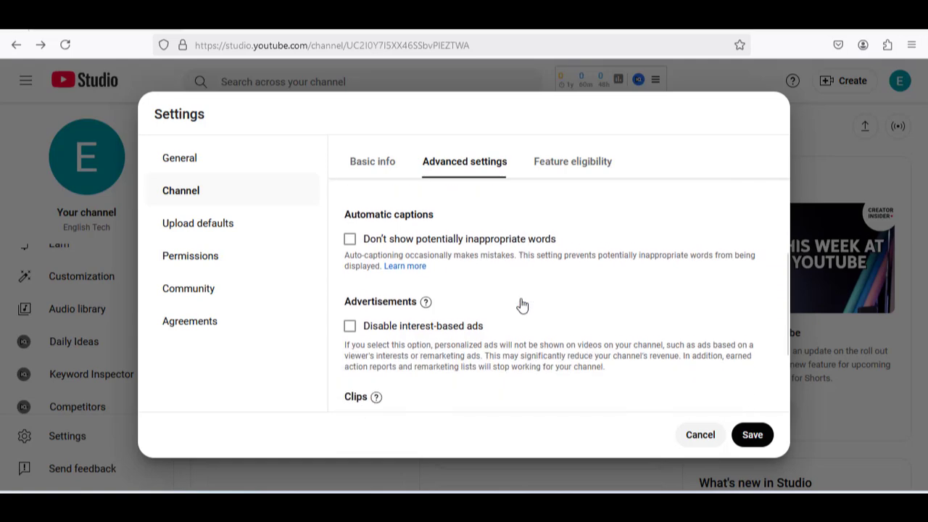
{"action": "scroll", "coordinate": [519, 293], "scroll_direction": "up", "scroll_amount": 2}
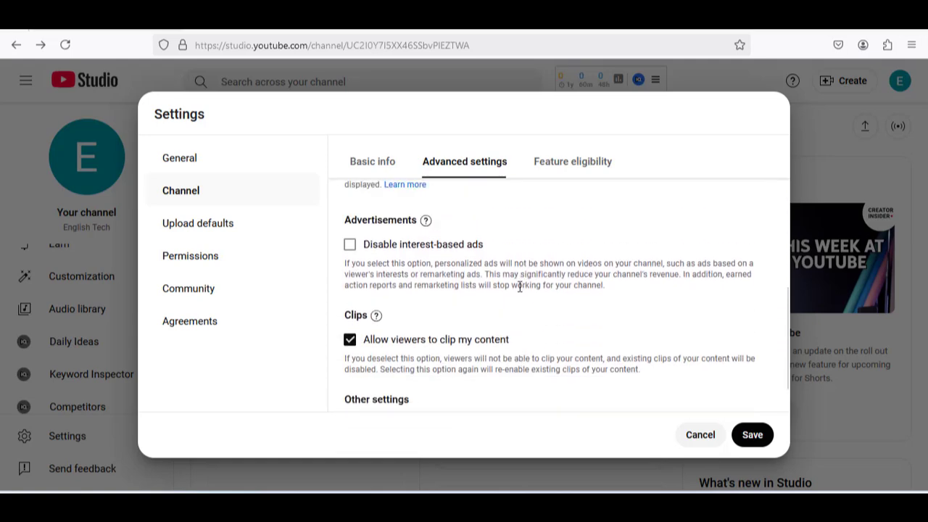
{"action": "left_click", "coordinate": [571, 166]}
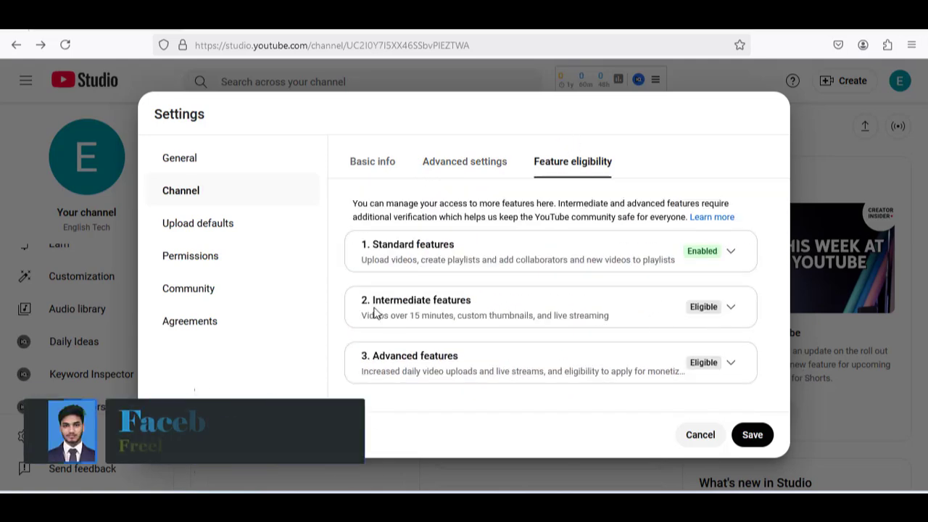
{"action": "left_click", "coordinate": [729, 307]}
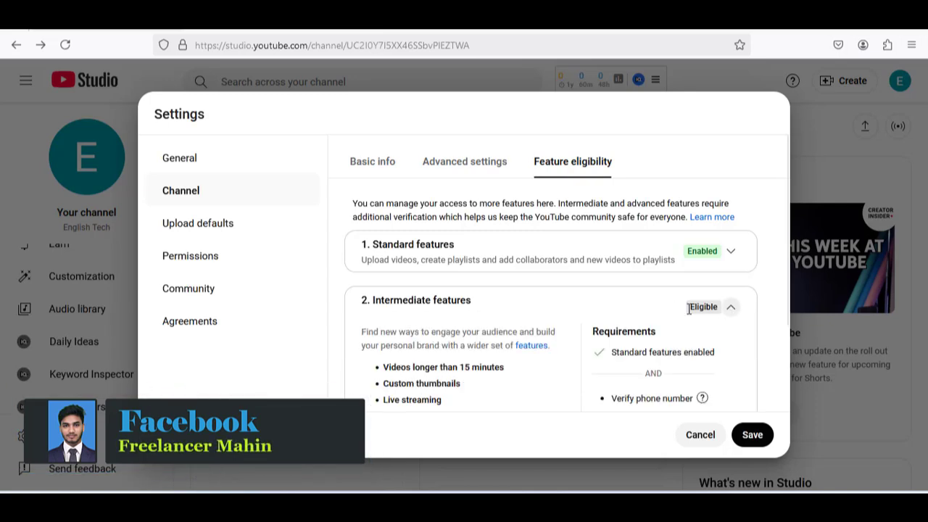
{"action": "scroll", "coordinate": [637, 325], "scroll_direction": "down", "scroll_amount": 2}
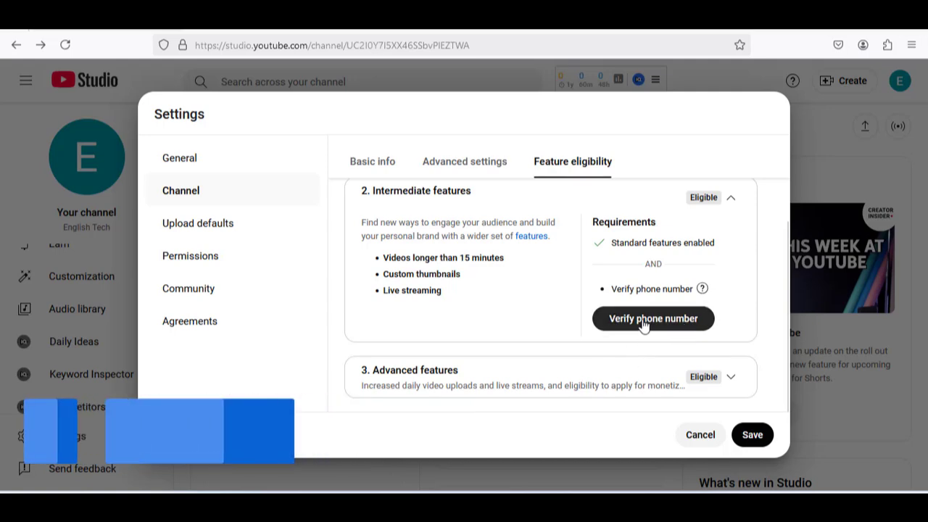
{"action": "left_click", "coordinate": [381, 166]}
- Save the channel settings, then expand Intermediate features under Channel > Feature eligibility
{"action": "left_click", "coordinate": [753, 435]}
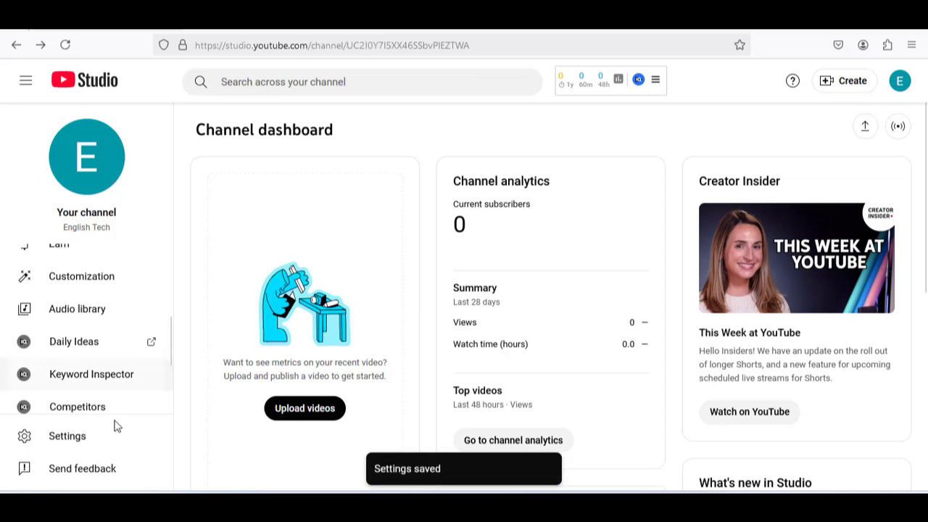
{"action": "left_click", "coordinate": [67, 437]}
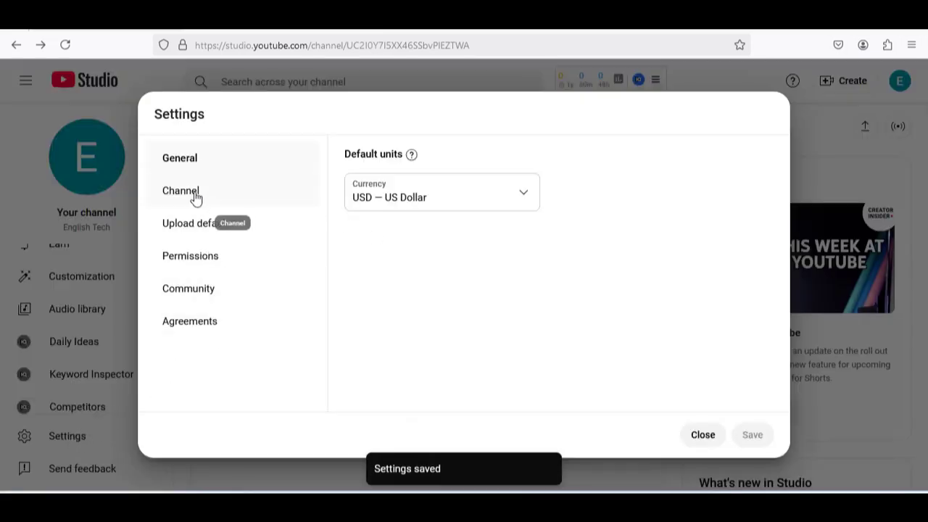
{"action": "left_click", "coordinate": [194, 194]}
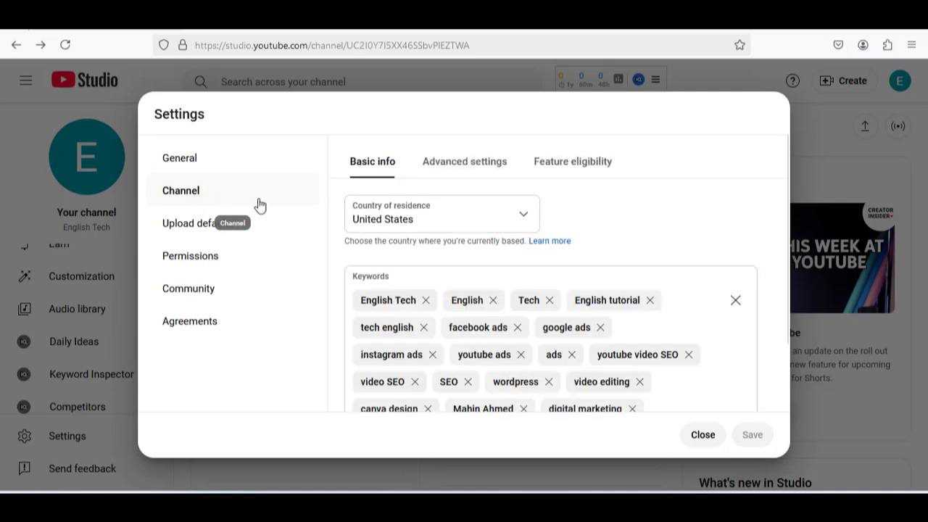
{"action": "left_click", "coordinate": [555, 166]}
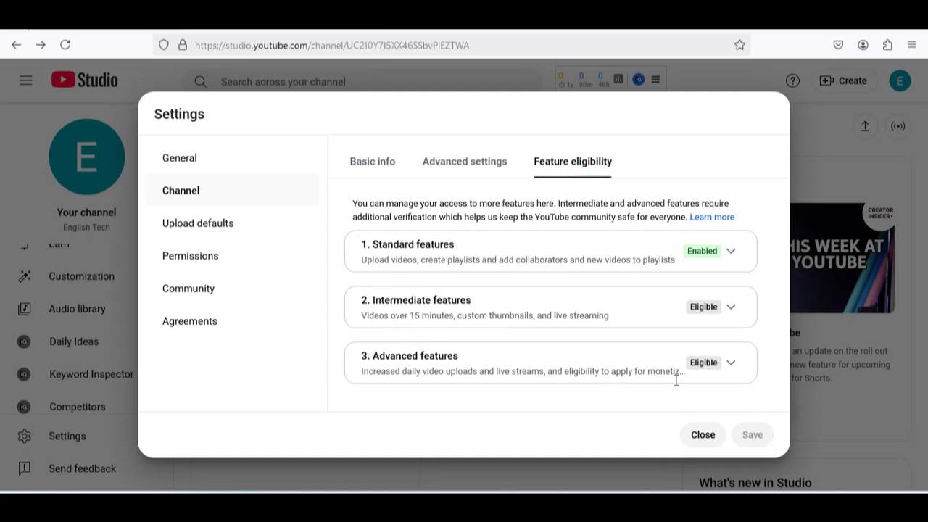
{"action": "left_click", "coordinate": [729, 310]}
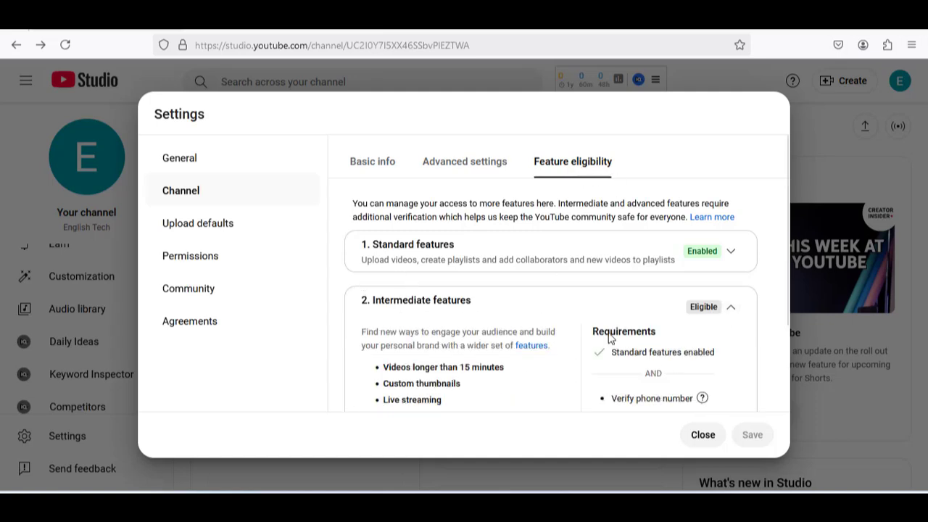
{"action": "scroll", "coordinate": [607, 398], "scroll_direction": "down", "scroll_amount": 3}
- Verify the channel's phone number by pasting it in and submitting the texted 6-digit code
{"action": "left_click", "coordinate": [635, 320]}
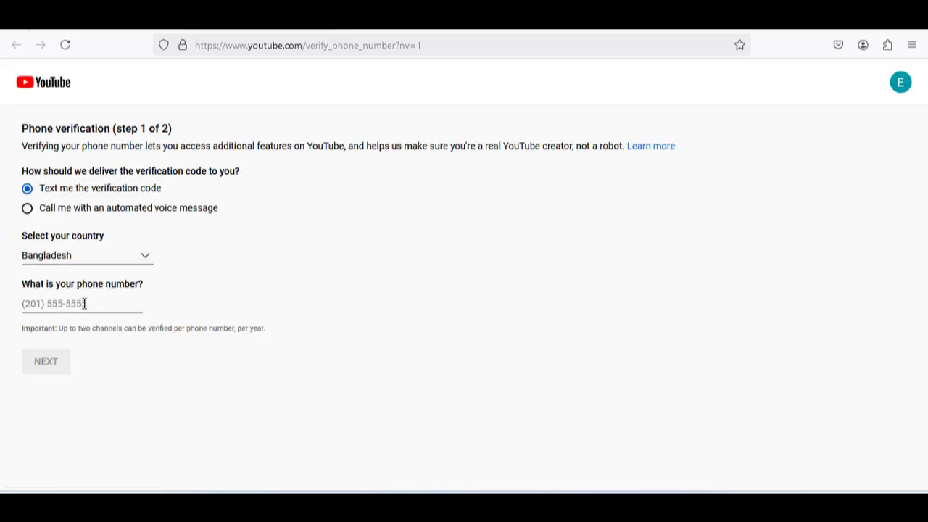
{"action": "left_click", "coordinate": [82, 303]}
{"action": "key", "text": "ctrl+v"}
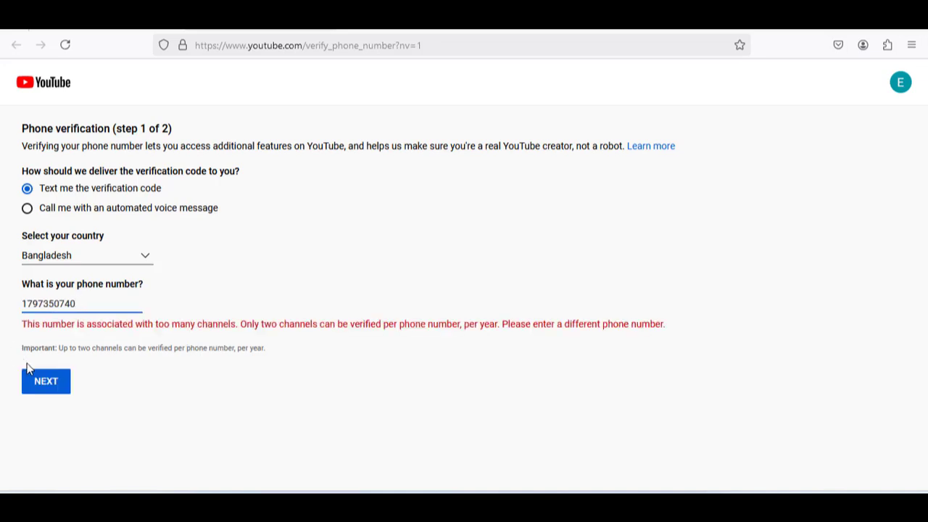
{"action": "left_click", "coordinate": [40, 378]}
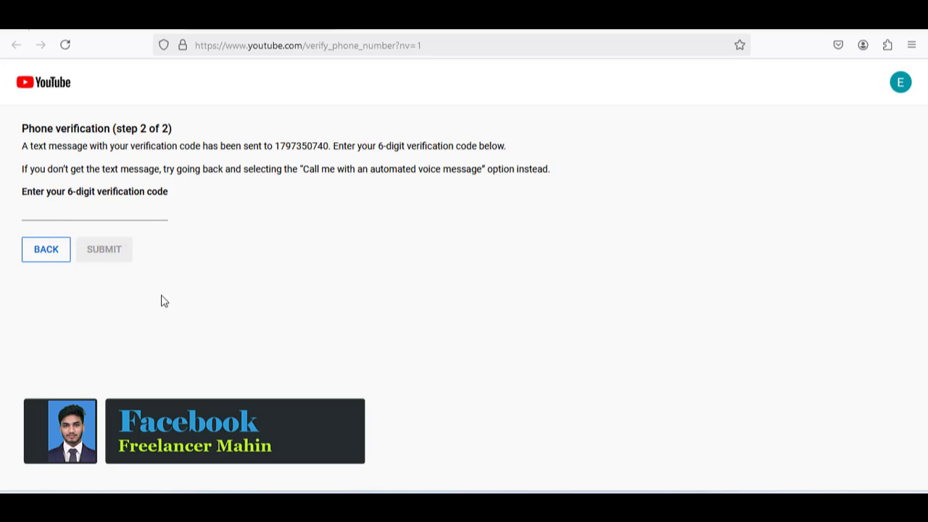
{"action": "left_click", "coordinate": [94, 210]}
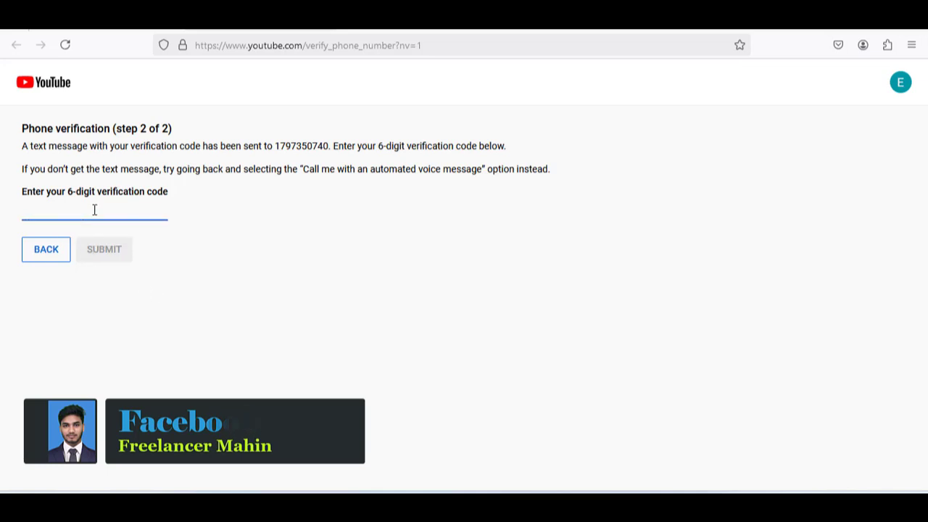
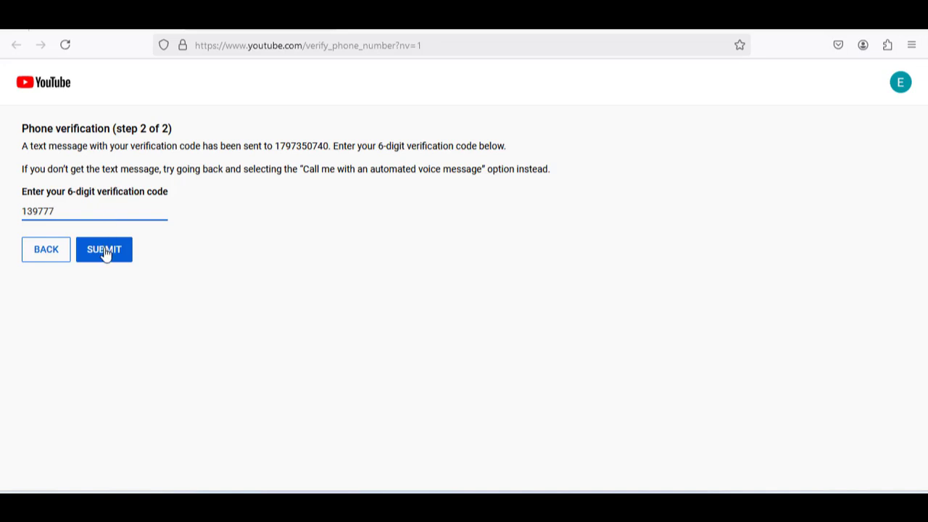
{"action": "left_click", "coordinate": [106, 253]}
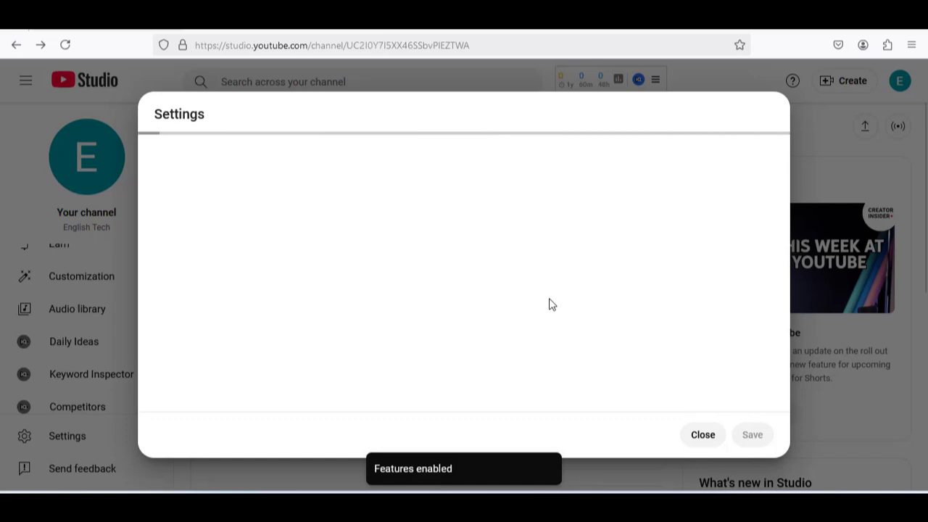
- Open Feature eligibility to confirm intermediate features now show Enabled
{"action": "left_click", "coordinate": [565, 166]}
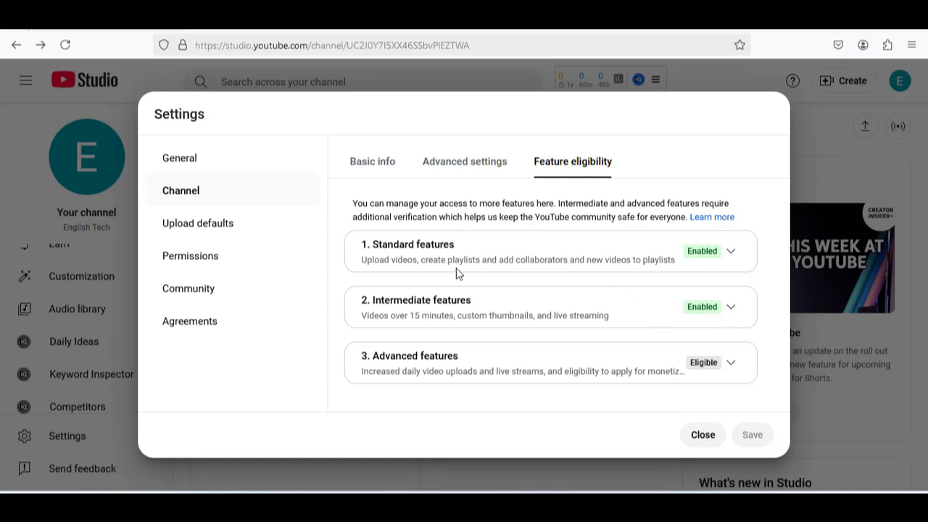
- Open Upload defaults in Settings and look over its description and tags fields
{"action": "left_click", "coordinate": [193, 231]}
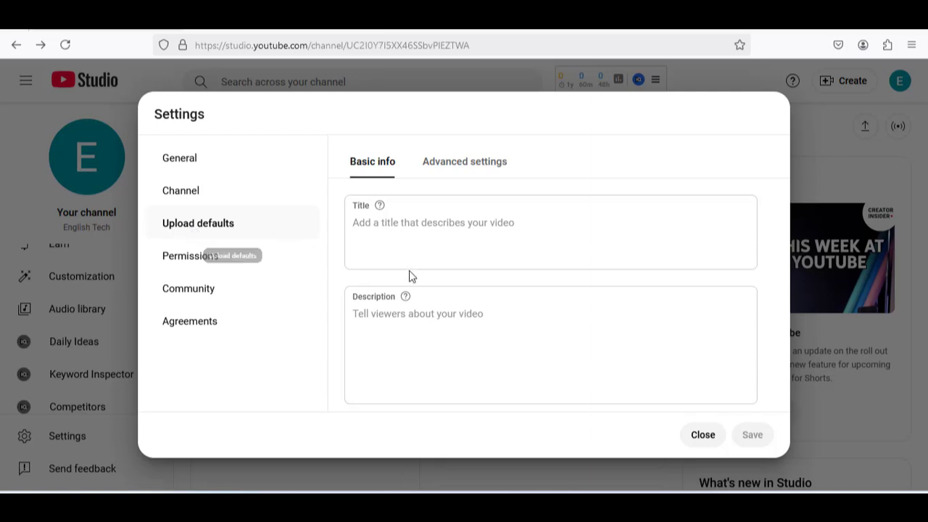
{"action": "left_click", "coordinate": [404, 304]}
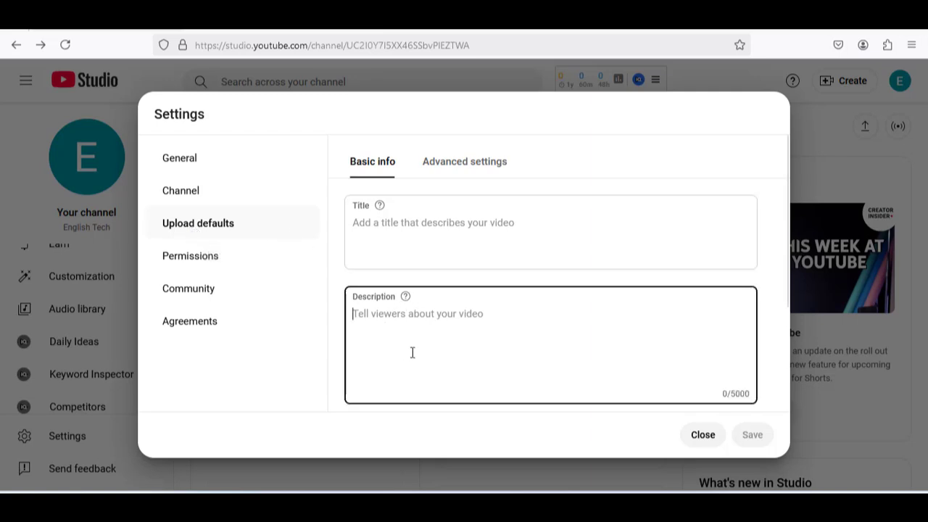
{"action": "scroll", "coordinate": [412, 352], "scroll_direction": "down", "scroll_amount": 2}
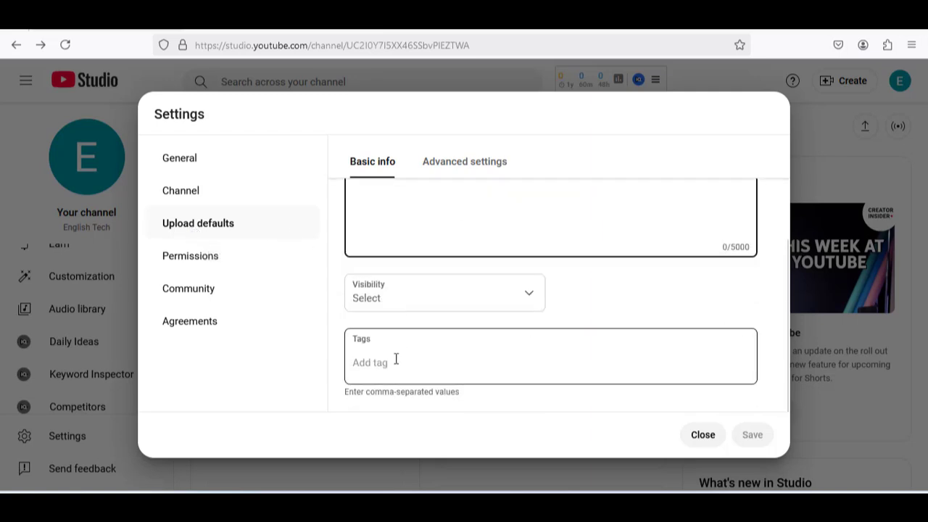
{"action": "scroll", "coordinate": [395, 358], "scroll_direction": "up", "scroll_amount": 2}
{"action": "scroll", "coordinate": [396, 358], "scroll_direction": "down", "scroll_amount": 2}
{"action": "scroll", "coordinate": [396, 358], "scroll_direction": "up", "scroll_amount": 2}
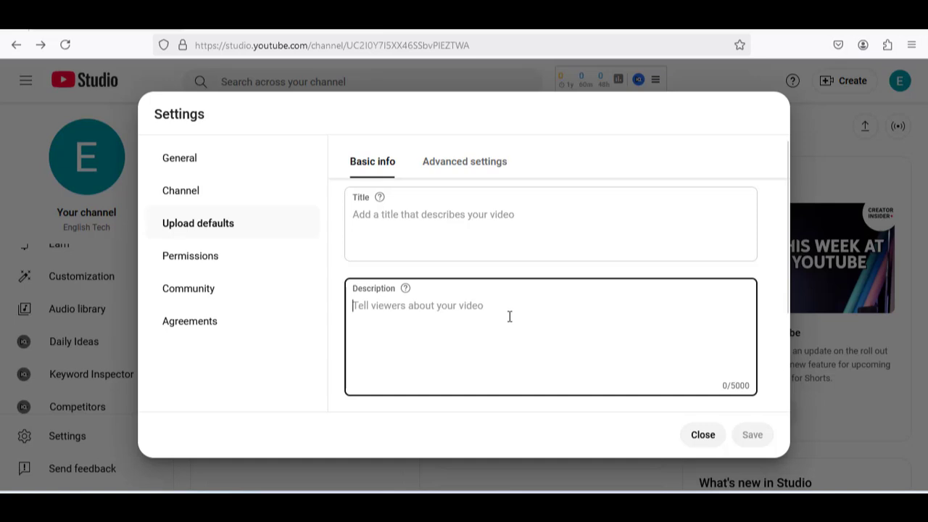
{"action": "scroll", "coordinate": [424, 314], "scroll_direction": "down", "scroll_amount": 2}
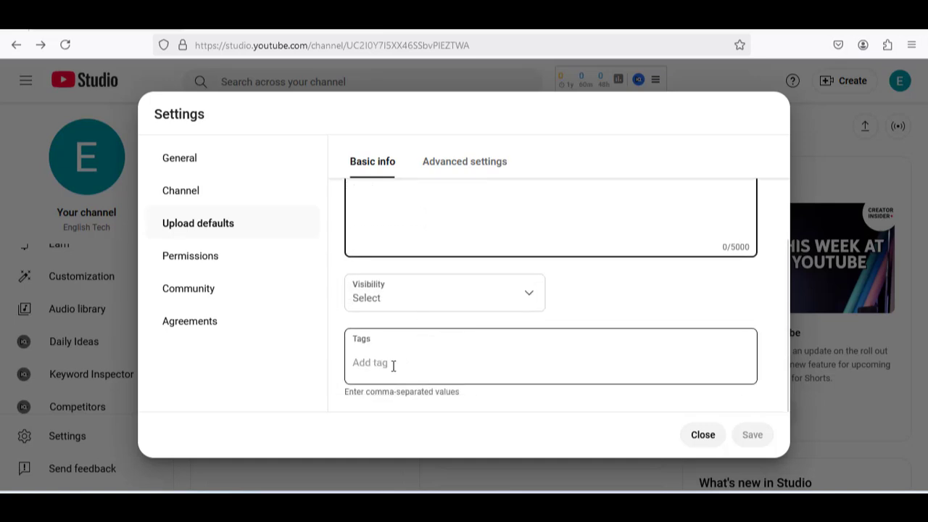
{"action": "scroll", "coordinate": [393, 365], "scroll_direction": "up", "scroll_amount": 2}
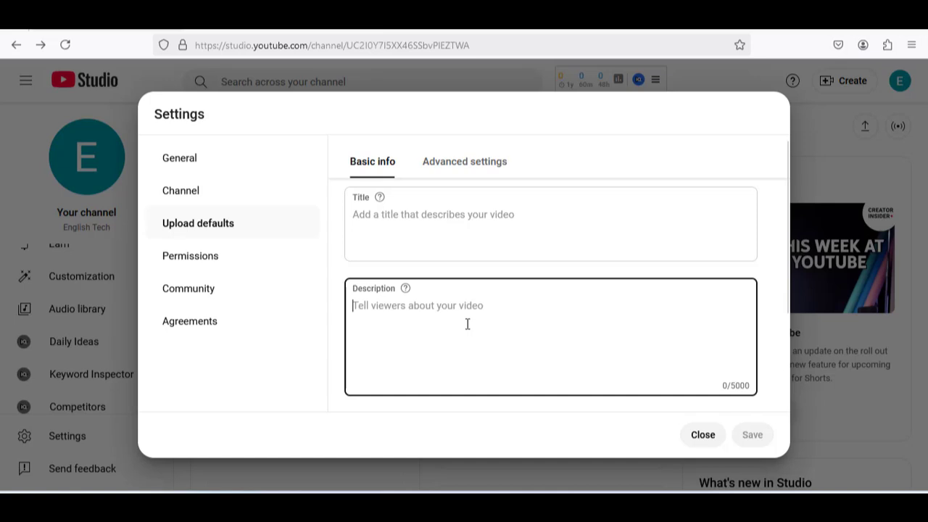
{"action": "scroll", "coordinate": [467, 324], "scroll_direction": "down", "scroll_amount": 1}
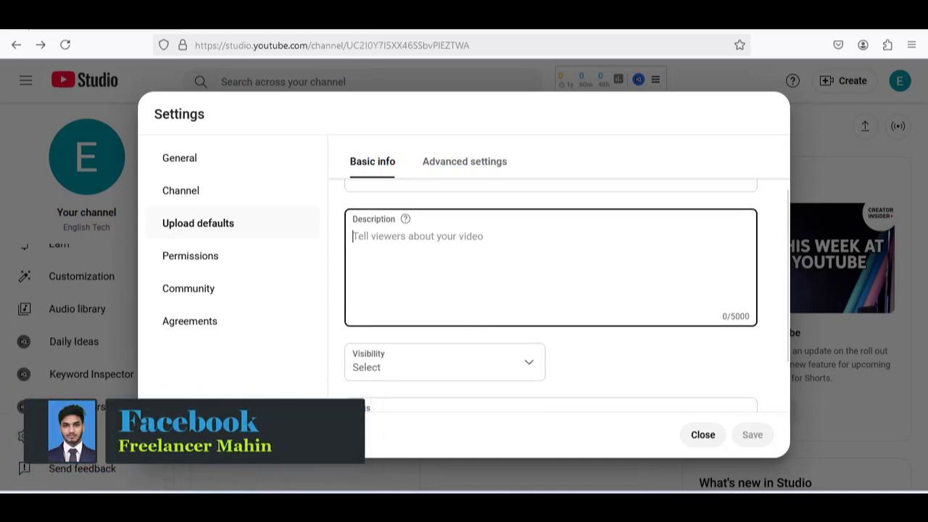
- Copy the tags English Tech, English Tutorial from the Docs notes into the Tags field
{"action": "left_click", "coordinate": [667, 506]}
{"action": "scroll", "coordinate": [449, 348], "scroll_direction": "down", "scroll_amount": 3}
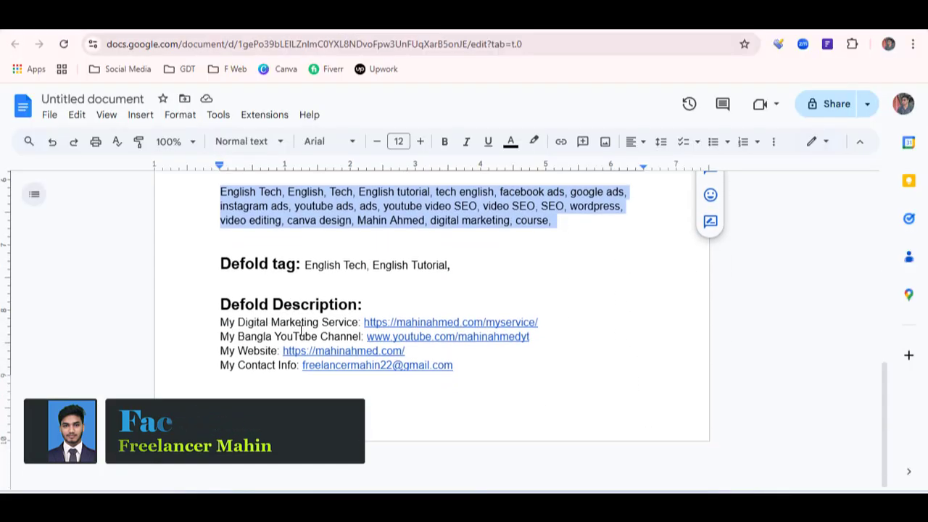
{"action": "left_click_drag", "start_coordinate": [305, 265], "coordinate": [454, 266]}
{"action": "key", "text": "ctrl+c"}
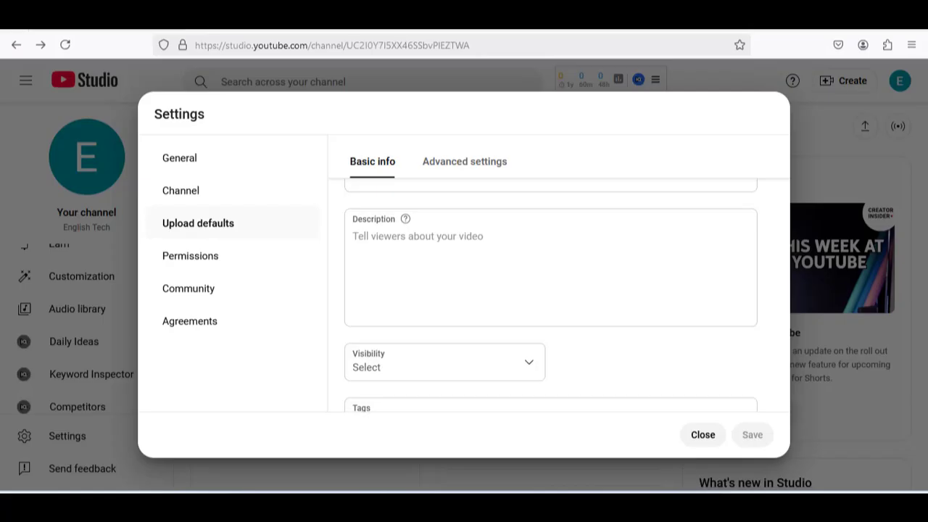
{"action": "left_click", "coordinate": [348, 234]}
{"action": "scroll", "coordinate": [410, 408], "scroll_direction": "down", "scroll_amount": 1}
{"action": "left_click", "coordinate": [398, 355]}
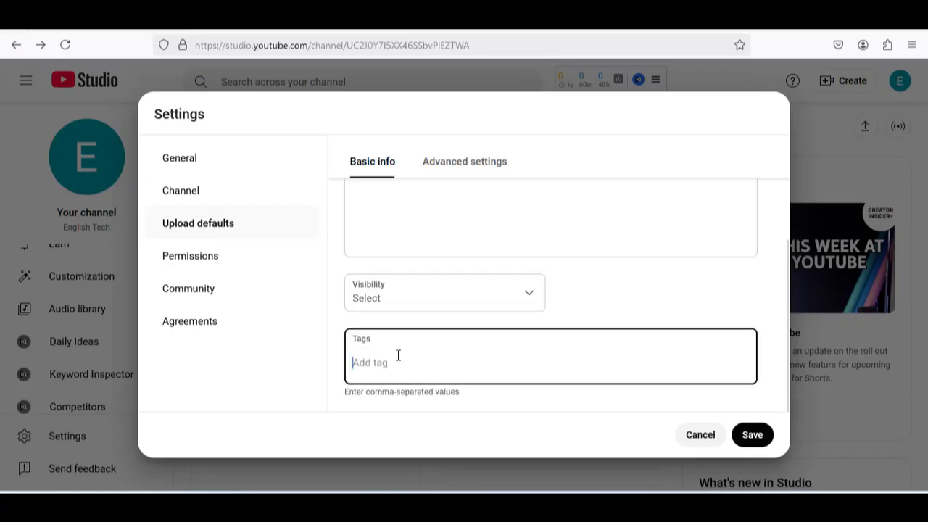
{"action": "key", "text": "ctrl+v"}
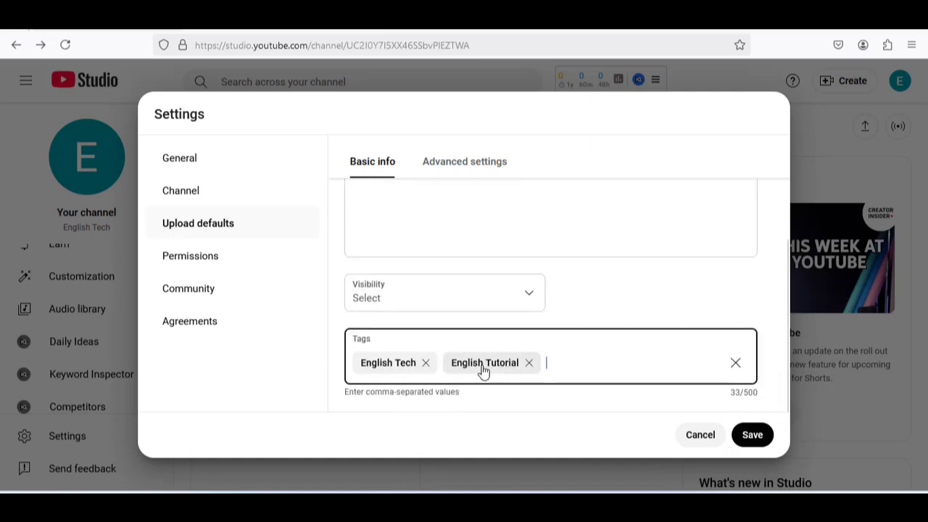
- Paste the four description lines for service, channel, website and contact into Description
{"action": "scroll", "coordinate": [490, 323], "scroll_direction": "up", "scroll_amount": 2}
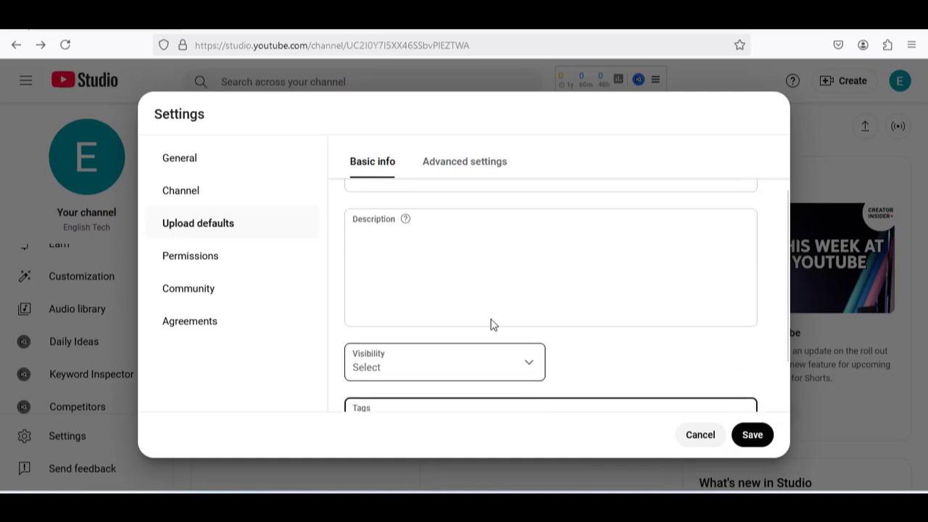
{"action": "left_click", "coordinate": [436, 254]}
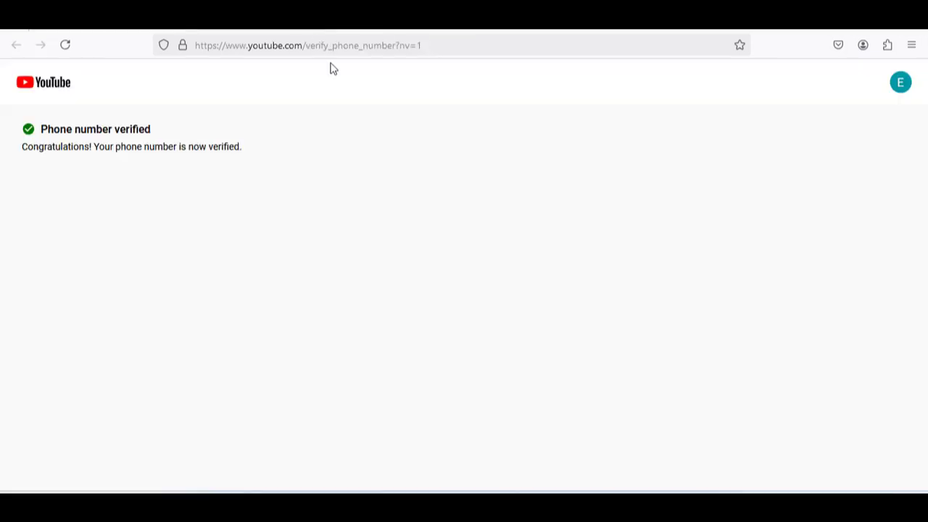
{"action": "left_click", "coordinate": [259, 31]}
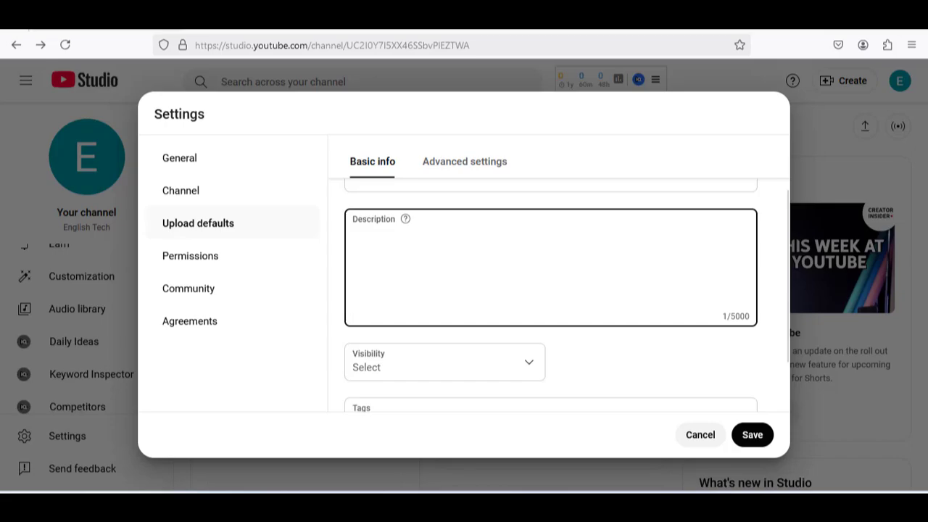
{"action": "left_click", "coordinate": [663, 435]}
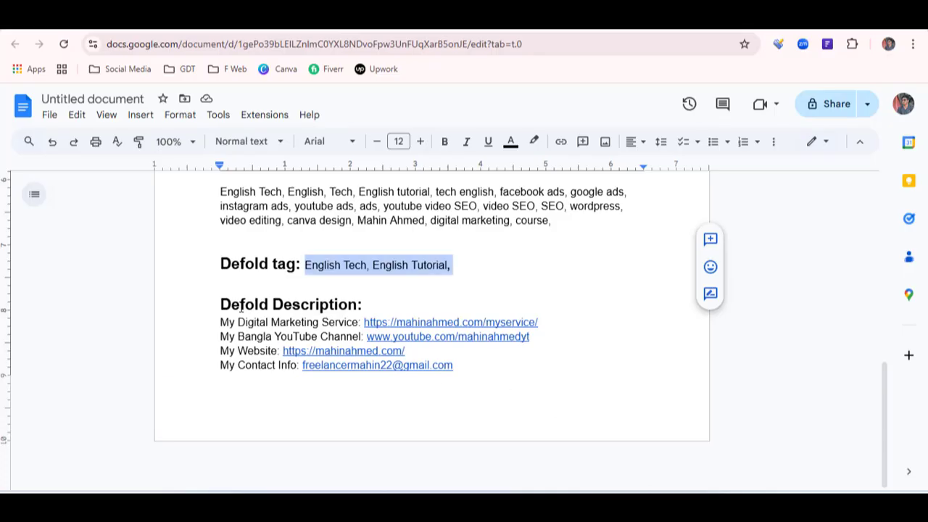
{"action": "left_click_drag", "start_coordinate": [221, 321], "coordinate": [452, 369]}
{"action": "key", "text": "ctrl+c"}
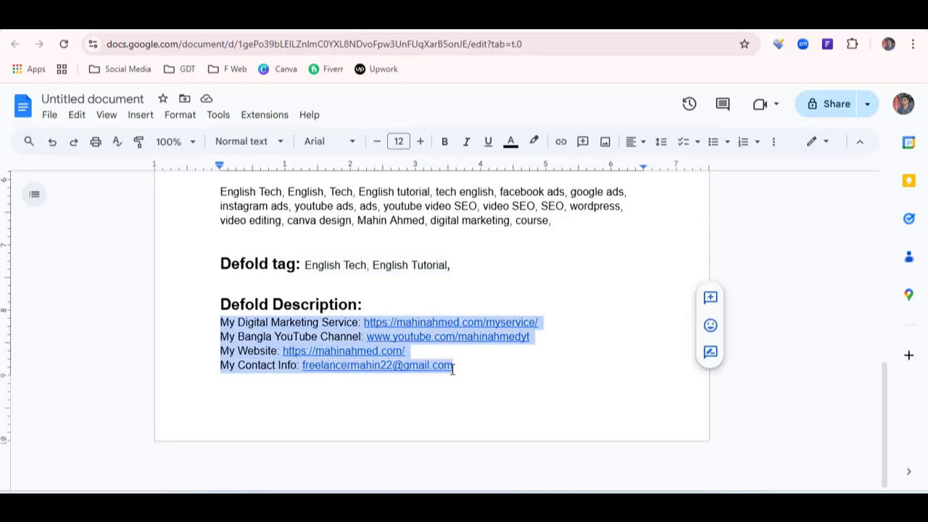
{"action": "left_click", "coordinate": [494, 393]}
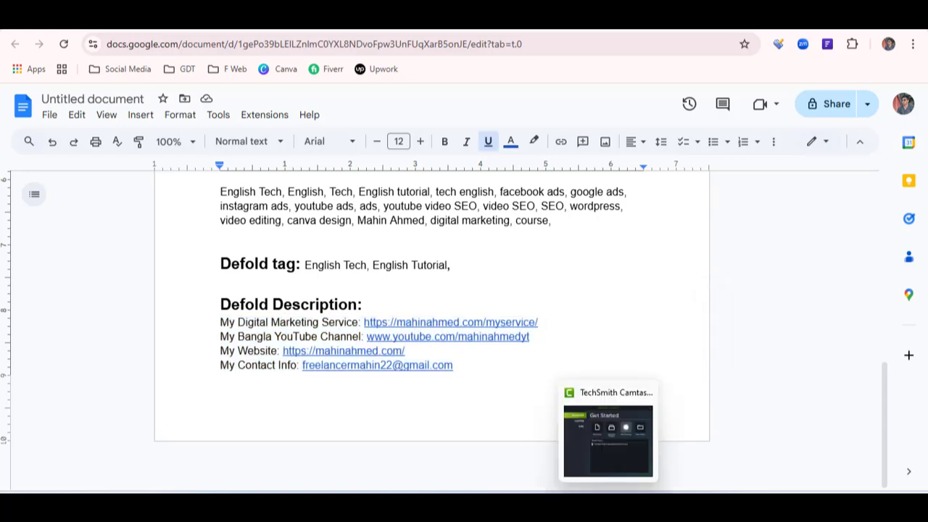
{"action": "left_click", "coordinate": [479, 438]}
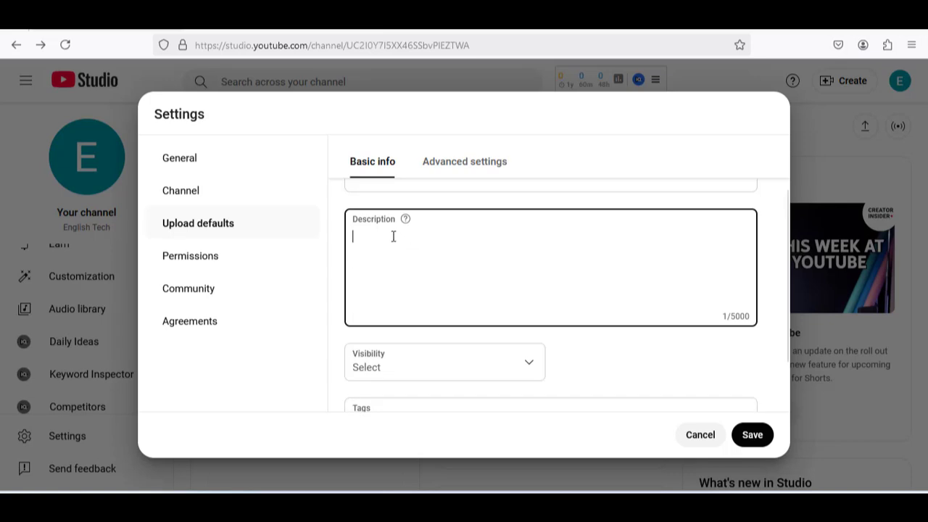
{"action": "left_click", "coordinate": [395, 242]}
{"action": "key", "text": "ctrl+v"}
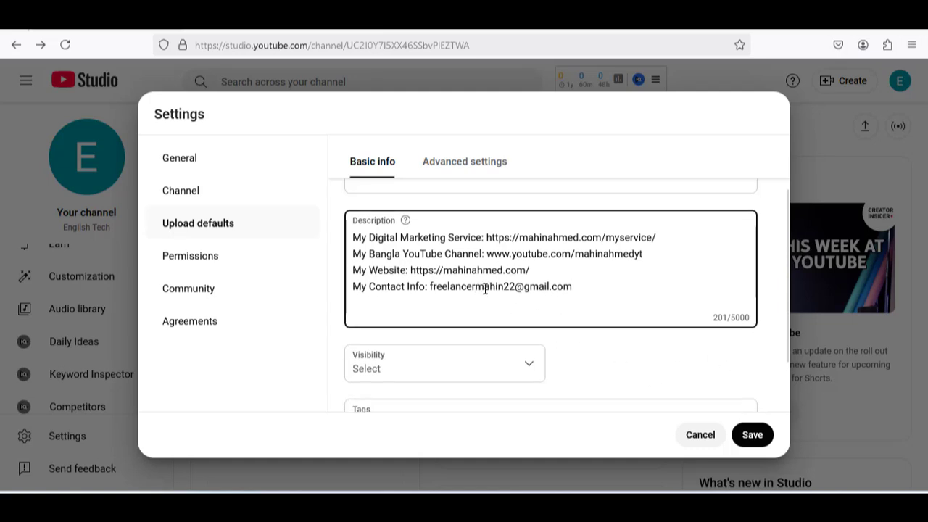
{"action": "scroll", "coordinate": [481, 285], "scroll_direction": "up", "scroll_amount": 1}
{"action": "scroll", "coordinate": [483, 293], "scroll_direction": "down", "scroll_amount": 1}
{"action": "scroll", "coordinate": [482, 287], "scroll_direction": "up", "scroll_amount": 1}
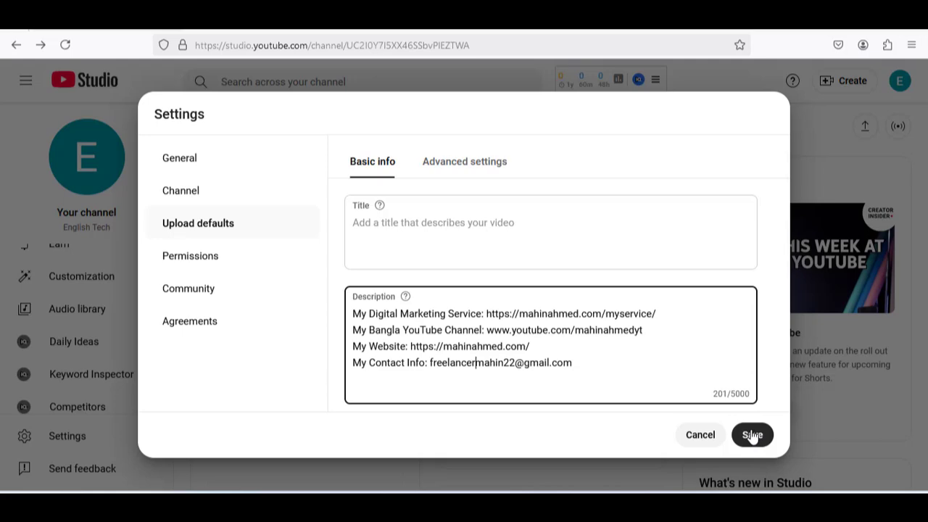
- Save the upload defaults, then bold Youtube Channel Create, Channel verified and Related Channel Tags Setup
{"action": "left_click", "coordinate": [752, 435]}
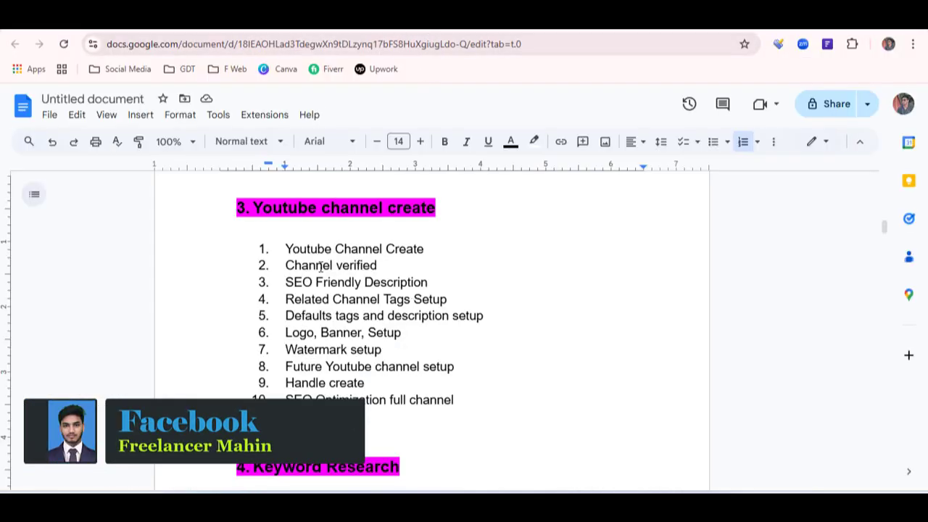
{"action": "left_click_drag", "start_coordinate": [286, 248], "coordinate": [428, 249]}
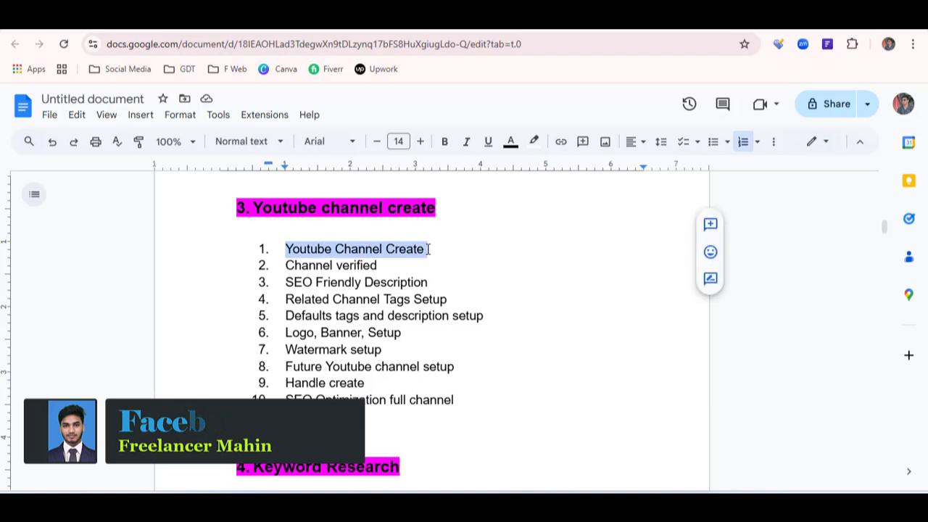
{"action": "left_click", "coordinate": [446, 141]}
{"action": "left_click_drag", "start_coordinate": [285, 265], "coordinate": [381, 265]}
{"action": "left_click", "coordinate": [445, 141]}
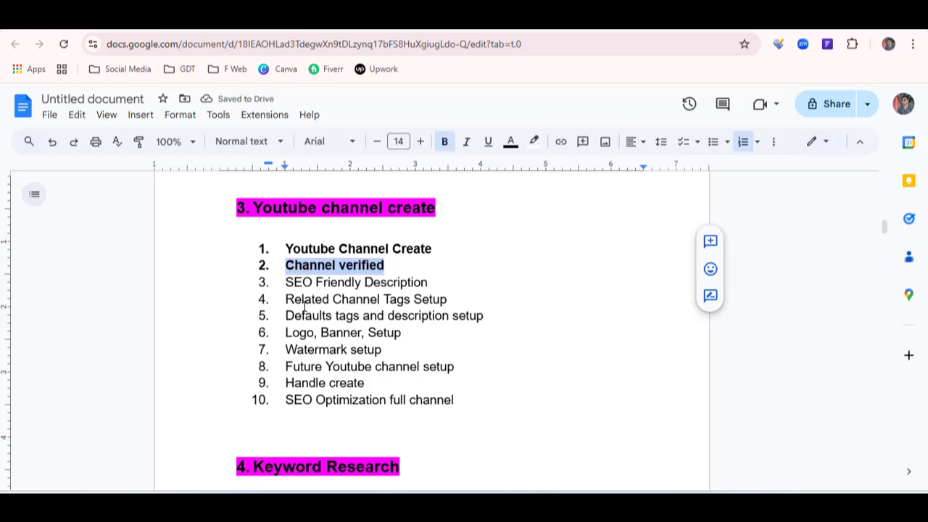
{"action": "left_click_drag", "start_coordinate": [285, 299], "coordinate": [447, 300]}
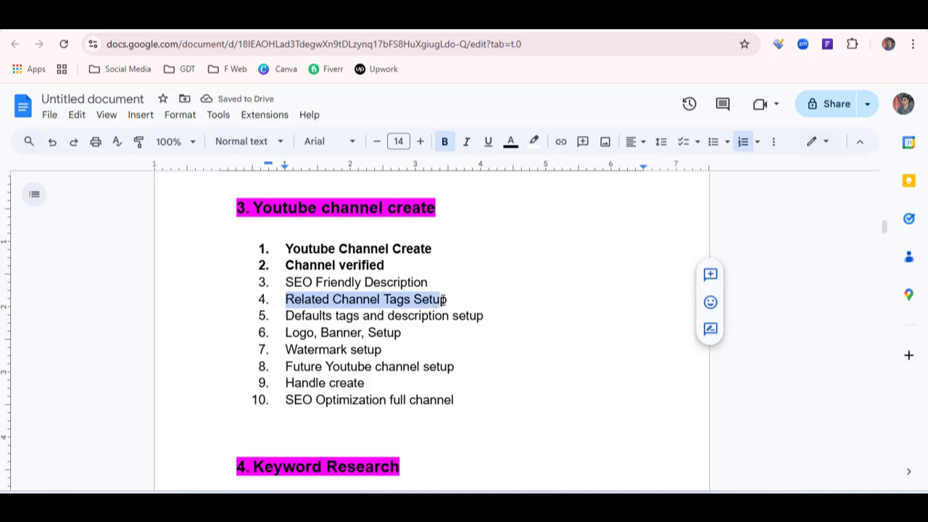
{"action": "left_click", "coordinate": [445, 143]}
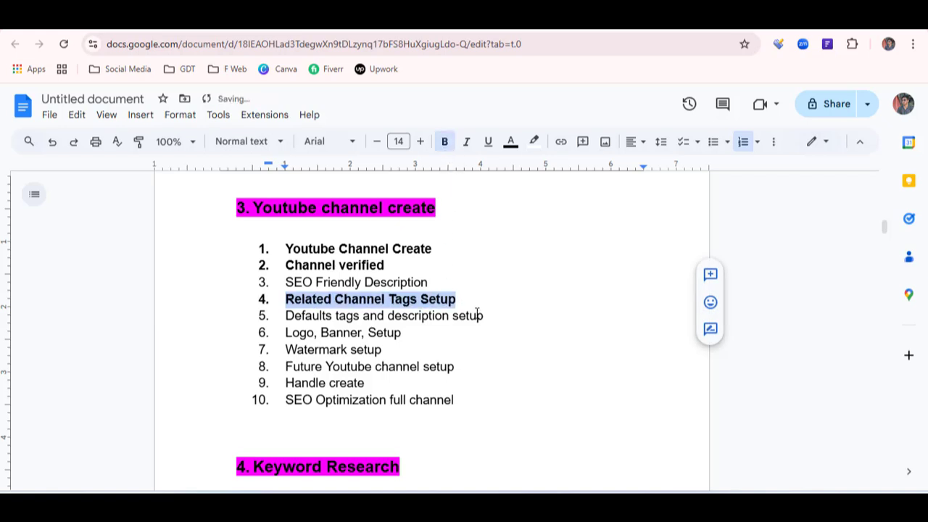
- Bold Defaults tags and description setup, reselect SEO Friendly Description, and return to YouTube Studio
{"action": "left_click", "coordinate": [476, 315]}
{"action": "left_click_drag", "start_coordinate": [286, 315], "coordinate": [484, 316]}
{"action": "left_click", "coordinate": [446, 147]}
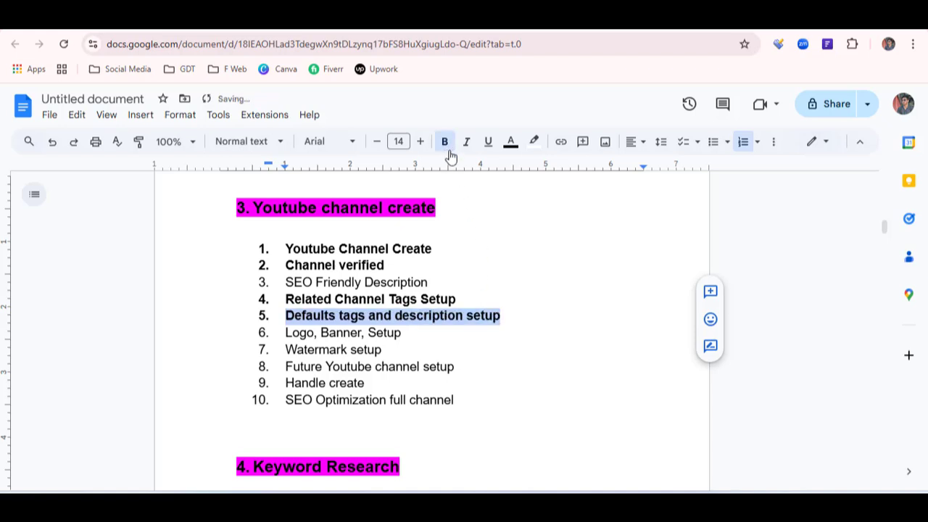
{"action": "left_click", "coordinate": [508, 327]}
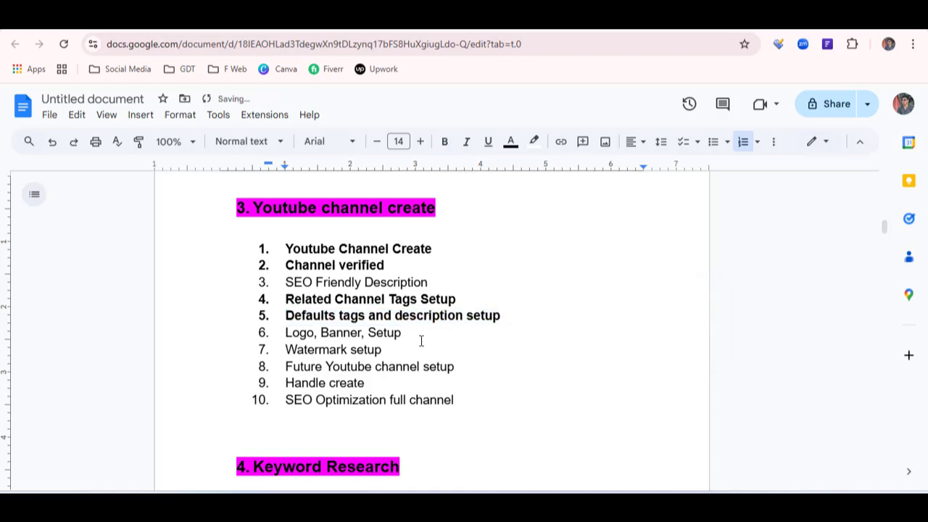
{"action": "left_click_drag", "start_coordinate": [283, 281], "coordinate": [430, 280]}
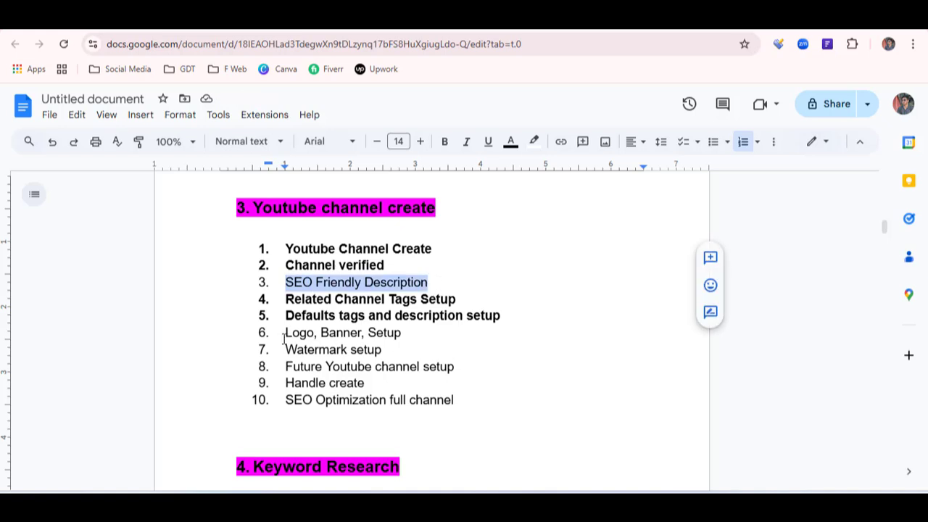
{"action": "left_click_drag", "start_coordinate": [283, 338], "coordinate": [392, 335]}
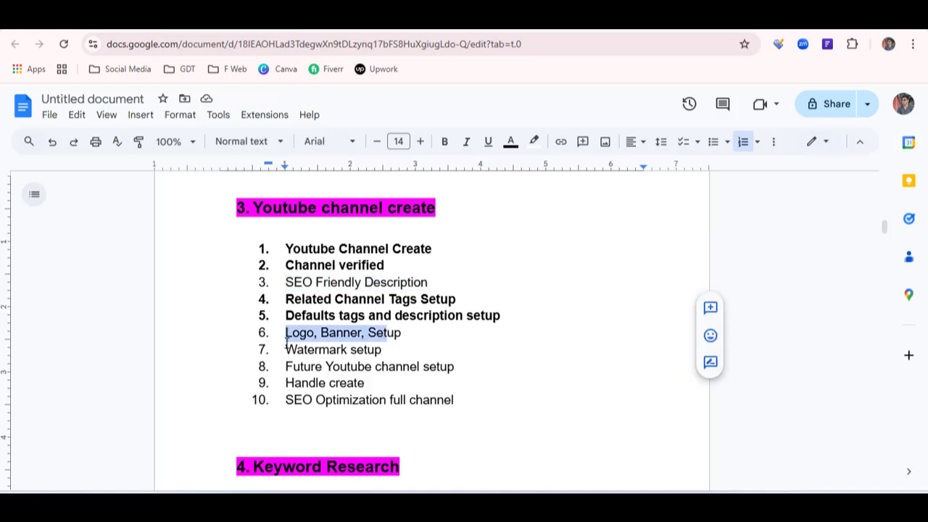
{"action": "left_click_drag", "start_coordinate": [432, 282], "coordinate": [279, 283]}
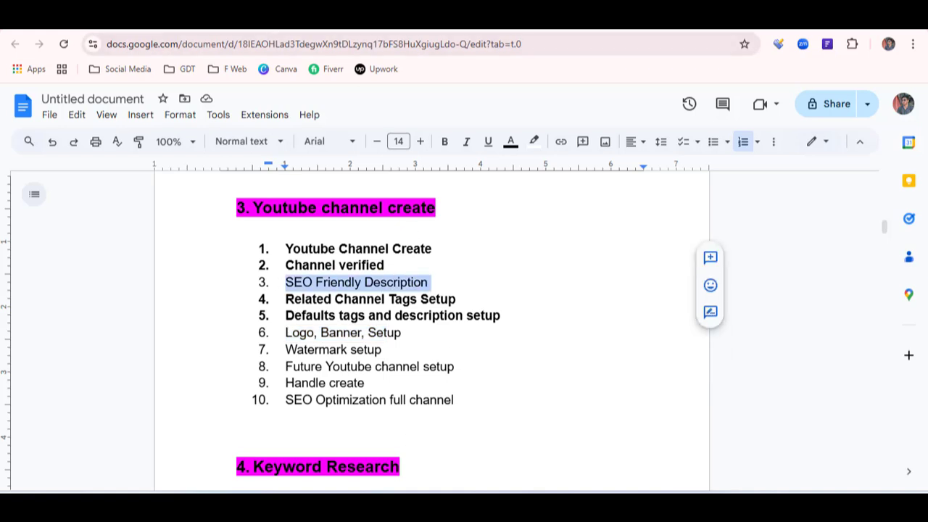
{"action": "key", "text": "alt+Tab"}
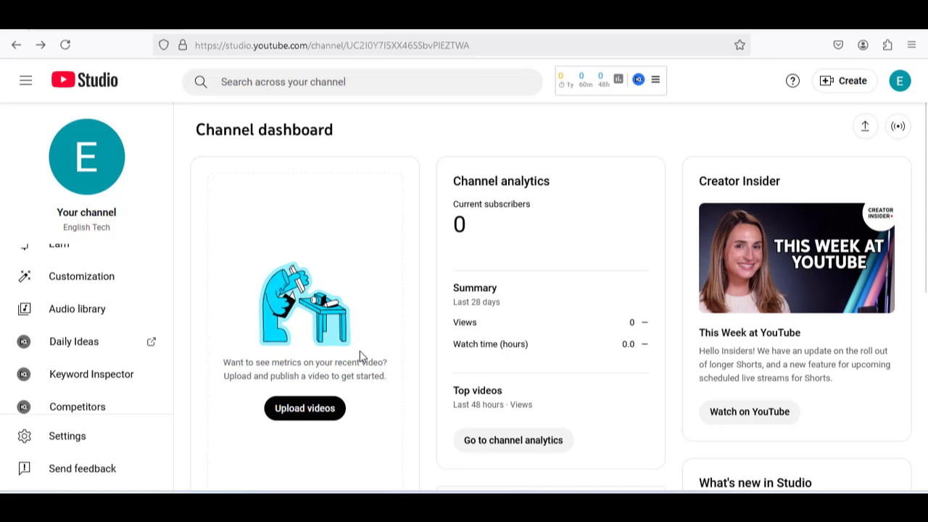
- Open the Channel customization page from the Studio sidebar
{"action": "scroll", "coordinate": [387, 300], "scroll_direction": "down", "scroll_amount": 1}
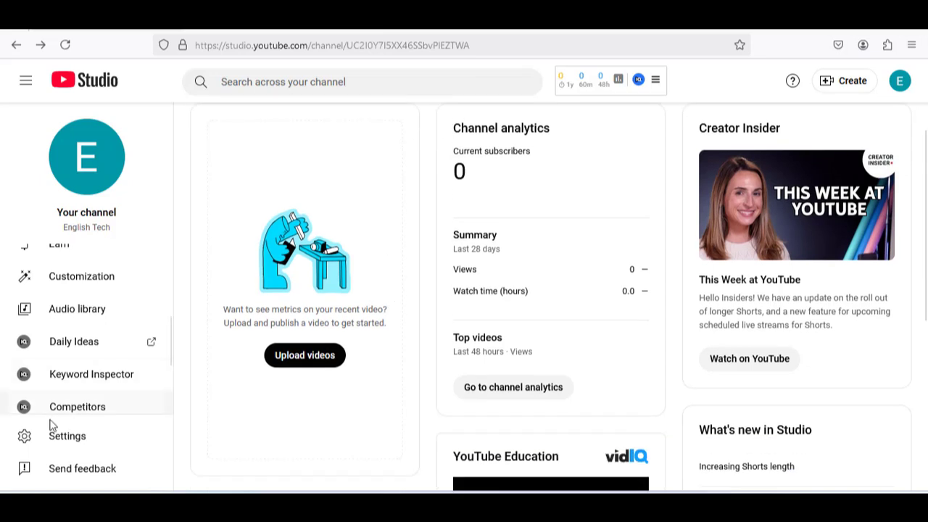
{"action": "scroll", "coordinate": [72, 355], "scroll_direction": "down", "scroll_amount": 2}
{"action": "scroll", "coordinate": [72, 353], "scroll_direction": "down", "scroll_amount": 1}
{"action": "scroll", "coordinate": [73, 353], "scroll_direction": "up", "scroll_amount": 2}
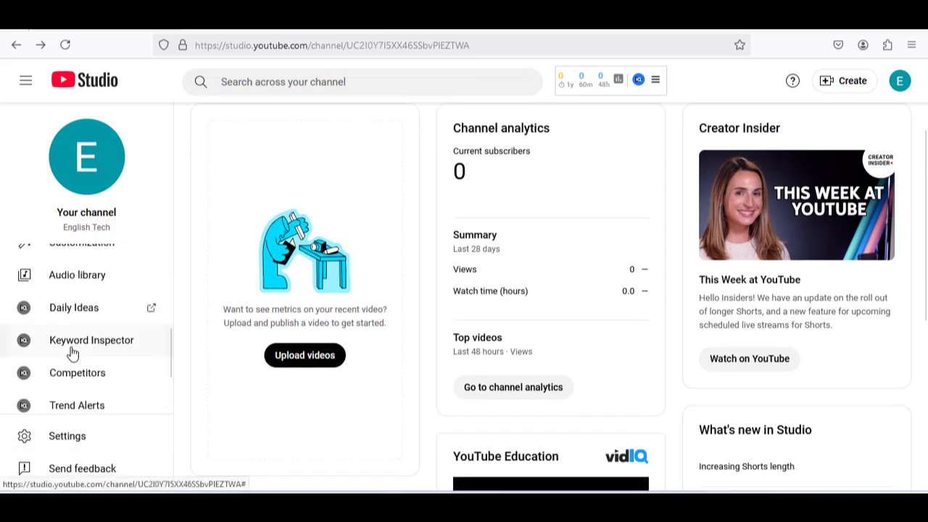
{"action": "scroll", "coordinate": [73, 353], "scroll_direction": "down", "scroll_amount": 2}
{"action": "scroll", "coordinate": [73, 353], "scroll_direction": "up", "scroll_amount": 4}
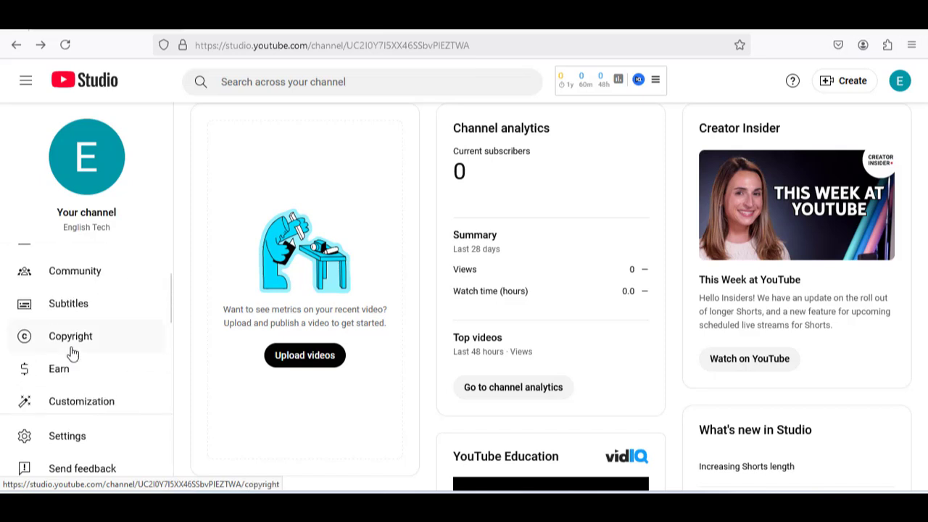
{"action": "scroll", "coordinate": [74, 401], "scroll_direction": "down", "scroll_amount": 1}
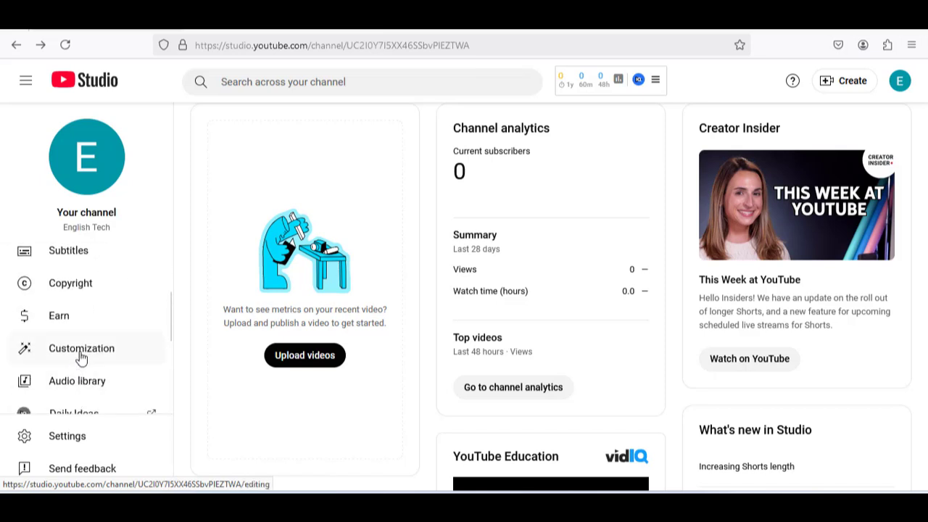
{"action": "left_click", "coordinate": [81, 355]}
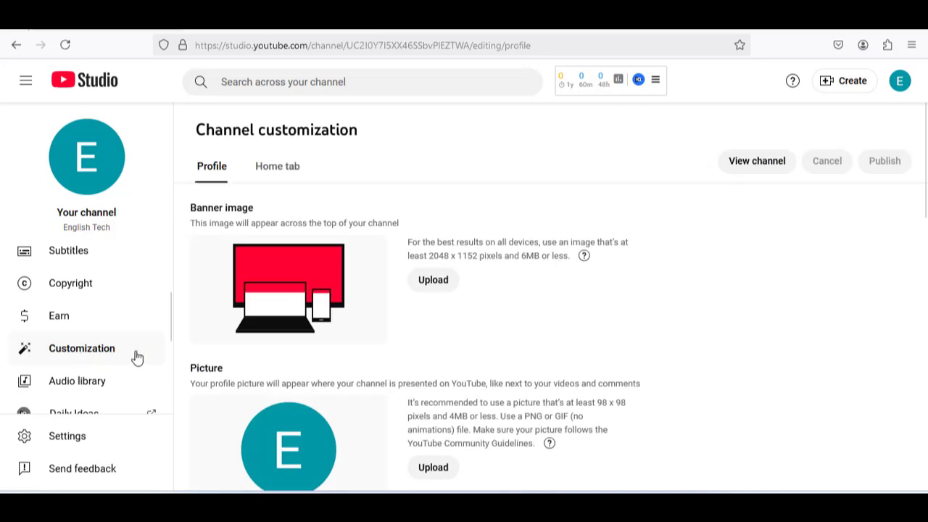
- Highlight the Banner image and Picture headings on the Profile tab
{"action": "scroll", "coordinate": [406, 339], "scroll_direction": "down", "scroll_amount": 1}
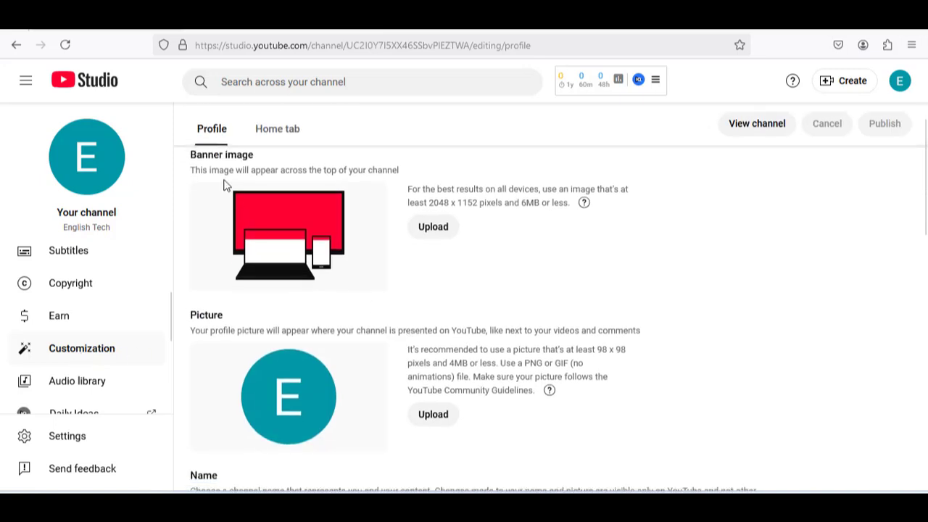
{"action": "left_click_drag", "start_coordinate": [191, 157], "coordinate": [281, 161]}
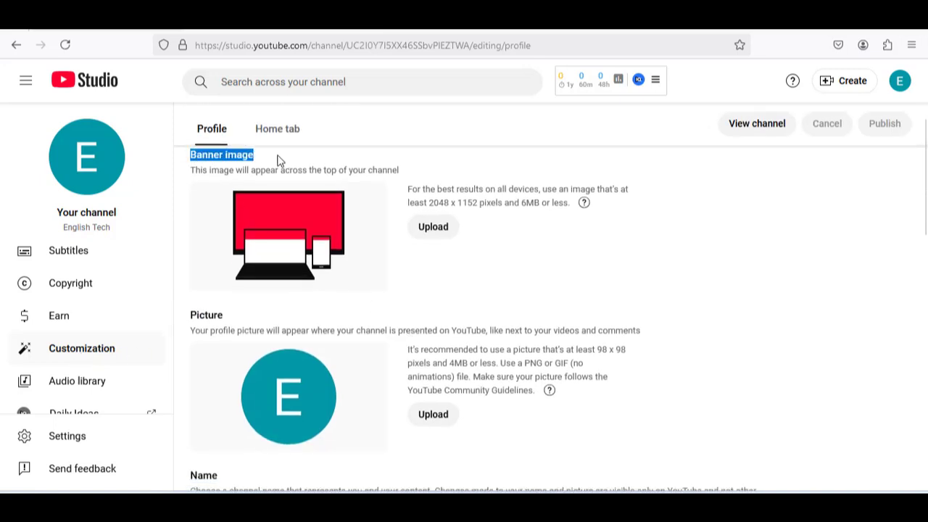
{"action": "scroll", "coordinate": [397, 303], "scroll_direction": "down", "scroll_amount": 1}
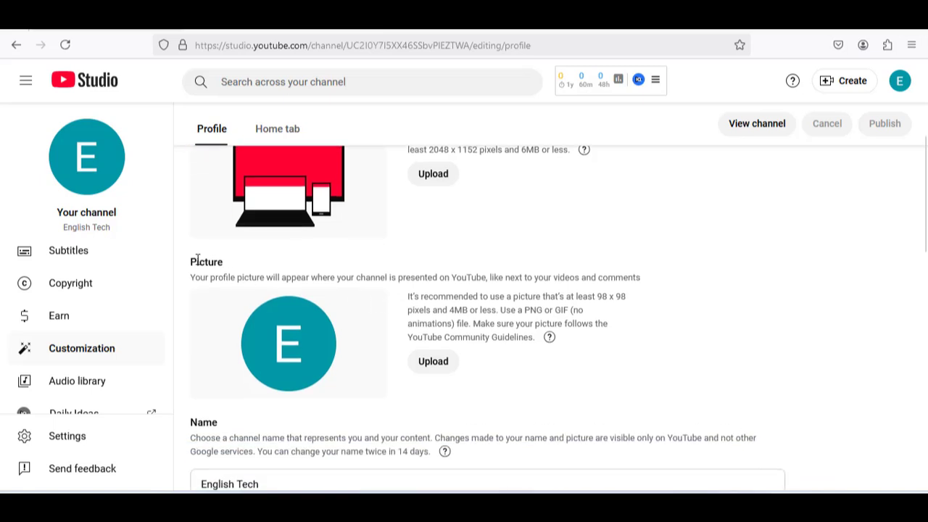
{"action": "left_click_drag", "start_coordinate": [192, 260], "coordinate": [273, 268]}
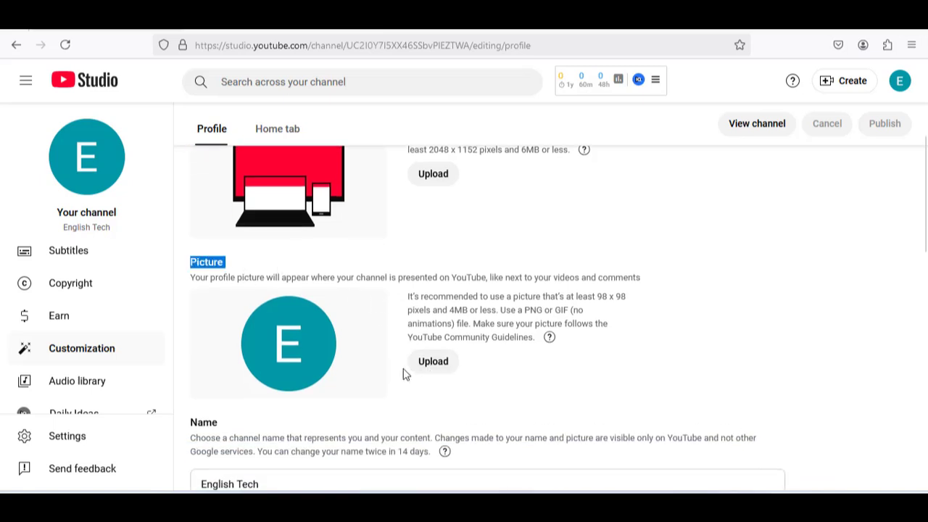
{"action": "scroll", "coordinate": [334, 346], "scroll_direction": "up", "scroll_amount": 1}
{"action": "scroll", "coordinate": [334, 347], "scroll_direction": "up", "scroll_amount": 1}
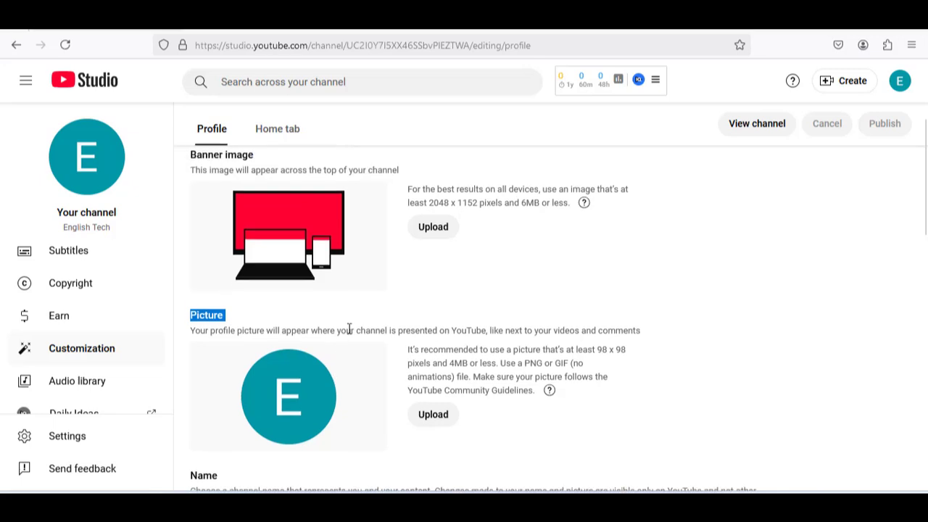
- Minimize Studio and Google Docs, then browse This PC to the Downloads folder
{"action": "left_click", "coordinate": [850, 20]}
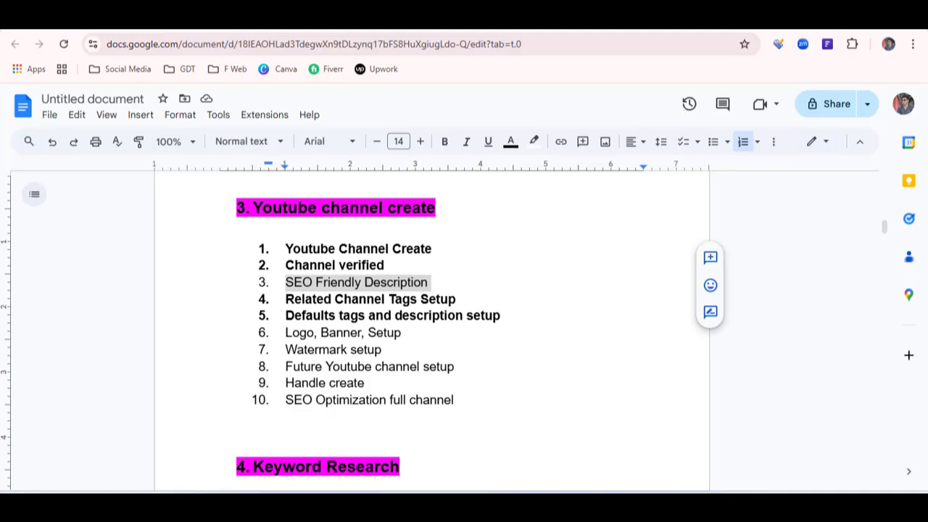
{"action": "left_click", "coordinate": [849, 22]}
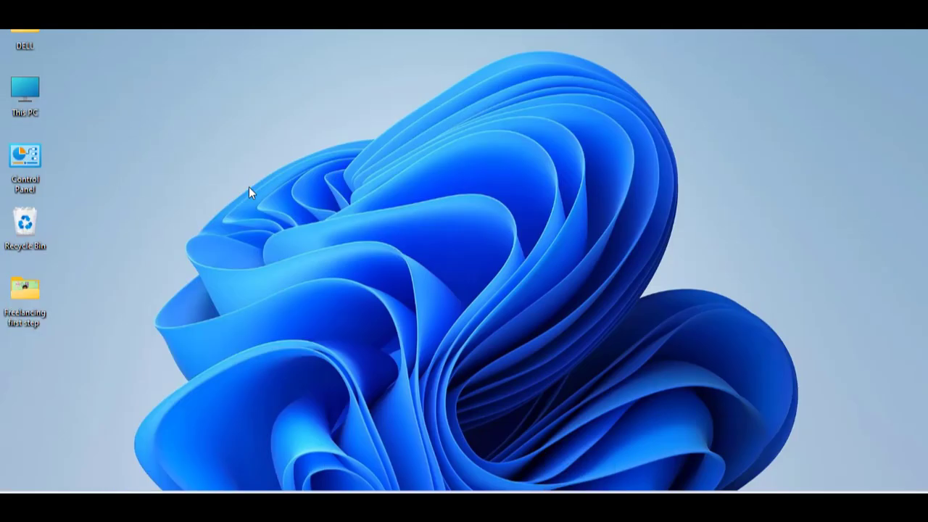
{"action": "double_click", "coordinate": [25, 88]}
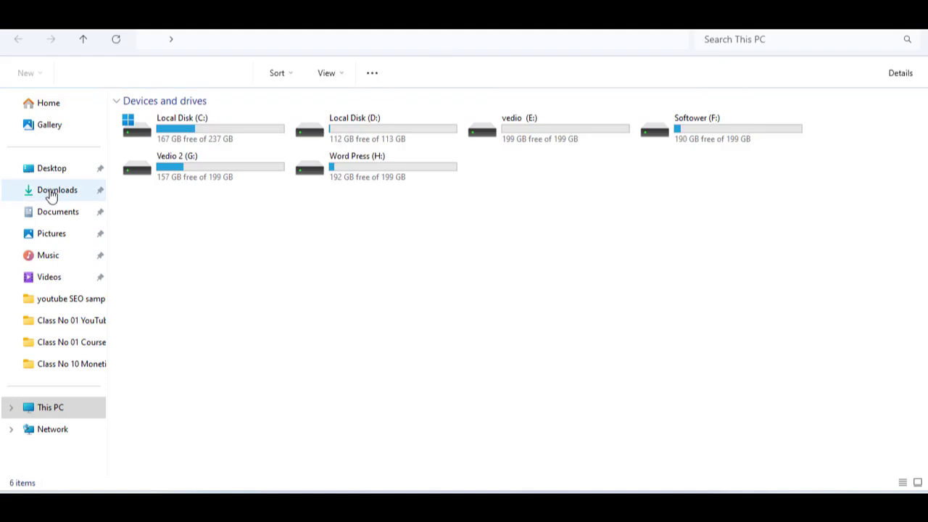
{"action": "left_click", "coordinate": [51, 193]}
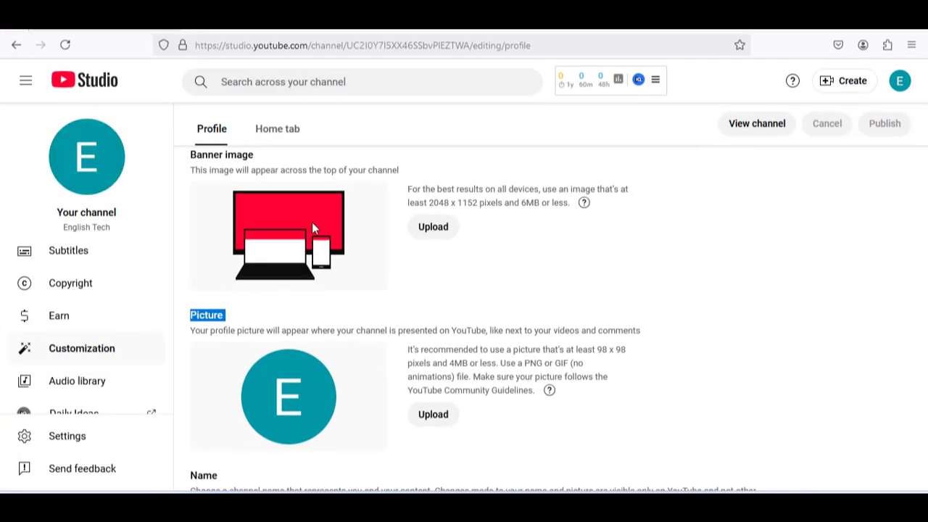
- Upload 'English tech channel art (1)' from Downloads as the banner and confirm with Done
{"action": "left_click", "coordinate": [397, 240]}
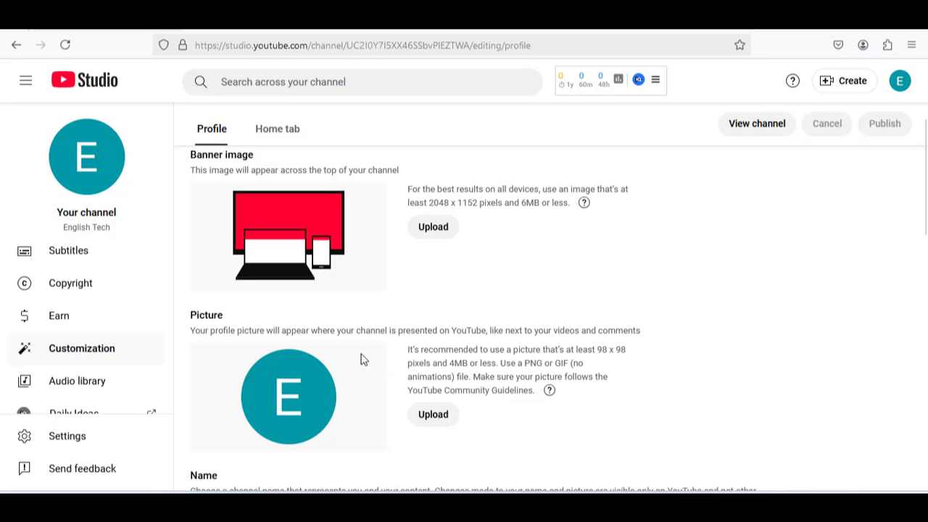
{"action": "scroll", "coordinate": [423, 332], "scroll_direction": "down", "scroll_amount": 2}
{"action": "scroll", "coordinate": [423, 331], "scroll_direction": "up", "scroll_amount": 1}
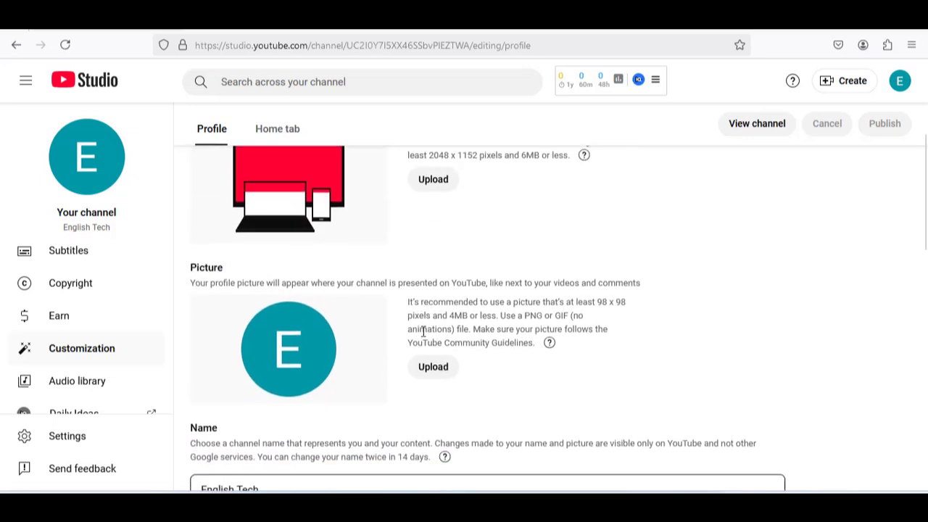
{"action": "scroll", "coordinate": [419, 330], "scroll_direction": "down", "scroll_amount": 6}
{"action": "scroll", "coordinate": [417, 335], "scroll_direction": "up", "scroll_amount": 2}
{"action": "scroll", "coordinate": [417, 335], "scroll_direction": "up", "scroll_amount": 5}
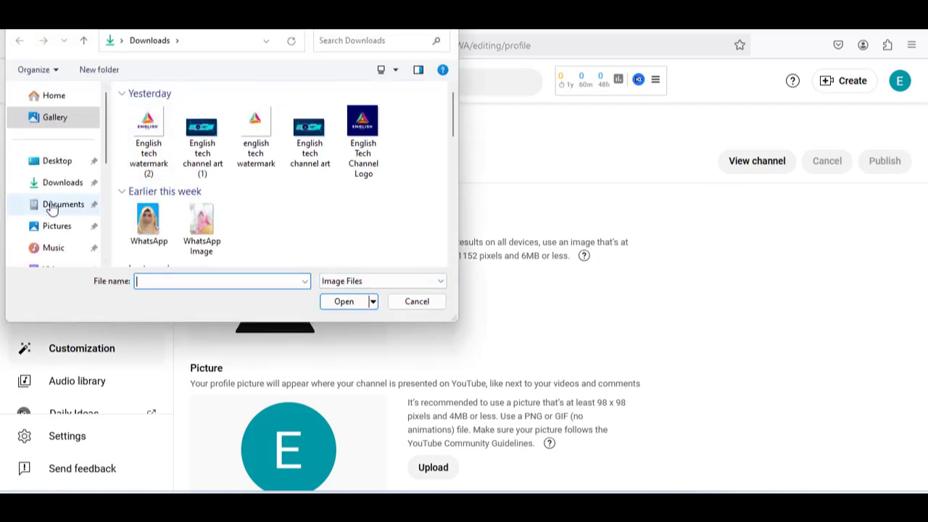
{"action": "left_click", "coordinate": [55, 191]}
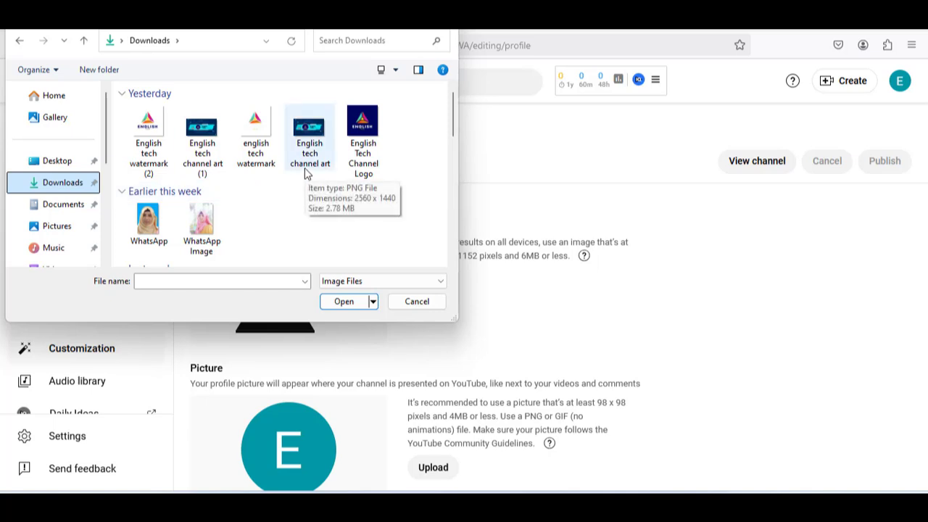
{"action": "left_click", "coordinate": [200, 143]}
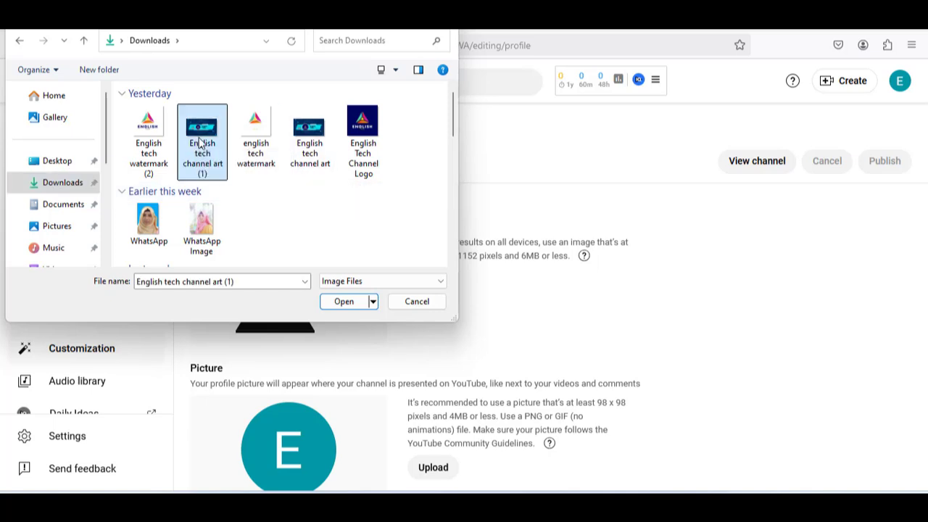
{"action": "left_click", "coordinate": [347, 303]}
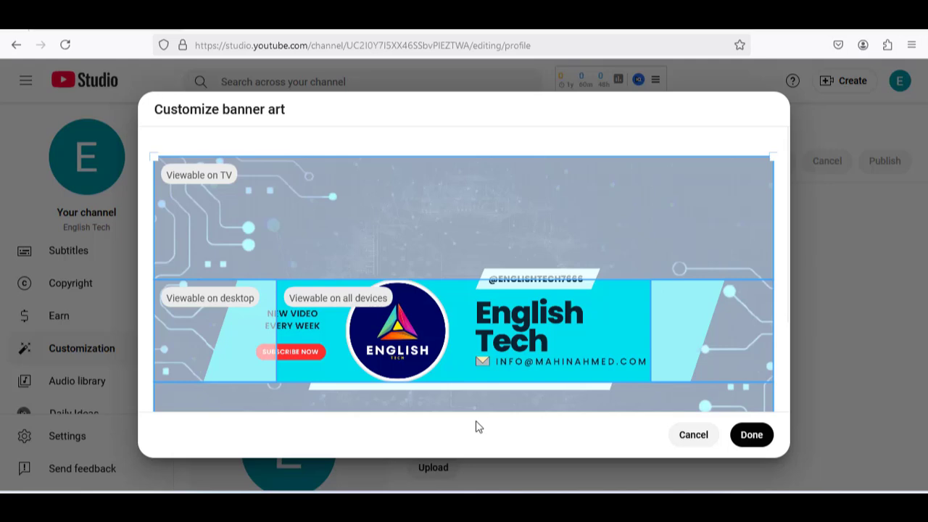
{"action": "left_click", "coordinate": [748, 427]}
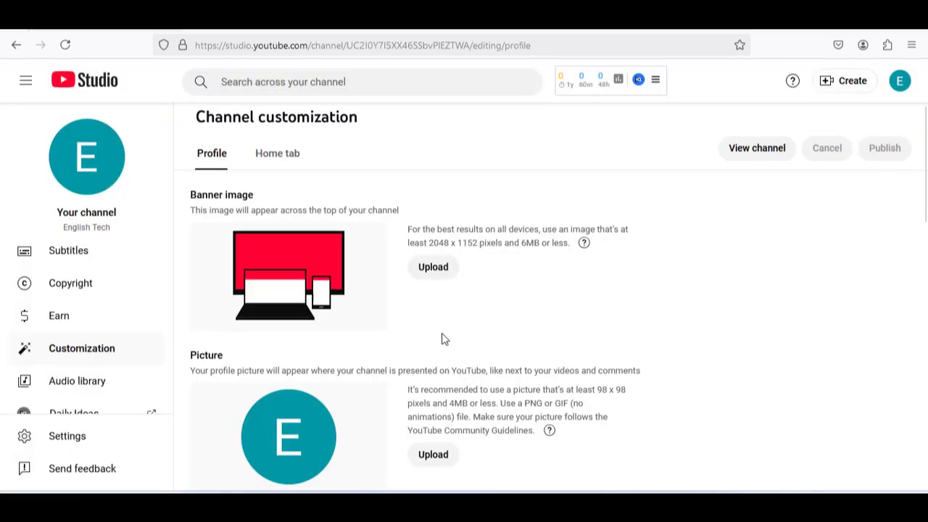
{"action": "scroll", "coordinate": [445, 339], "scroll_direction": "down", "scroll_amount": 3}
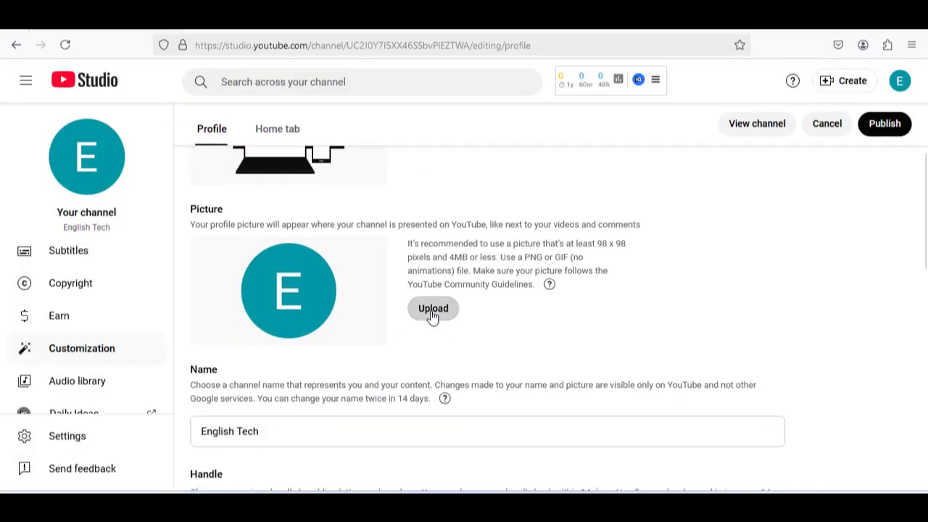
- Upload 'English Tech Channel Logo' as the profile picture and accept the crop
{"action": "left_click", "coordinate": [432, 308]}
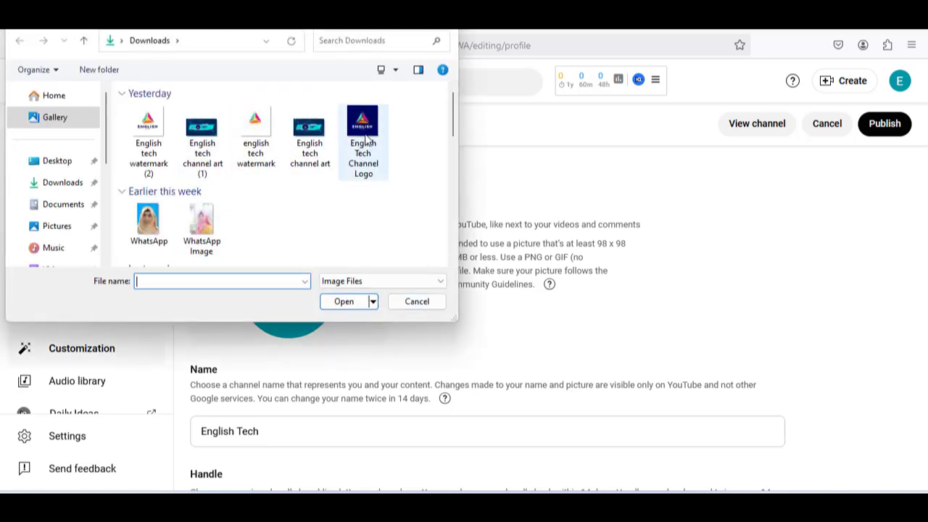
{"action": "left_click", "coordinate": [367, 139]}
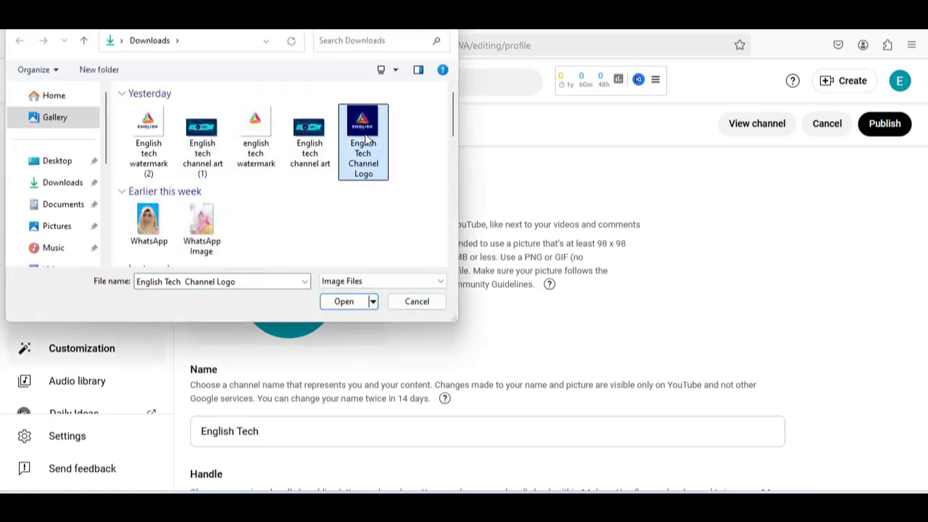
{"action": "left_click", "coordinate": [344, 300]}
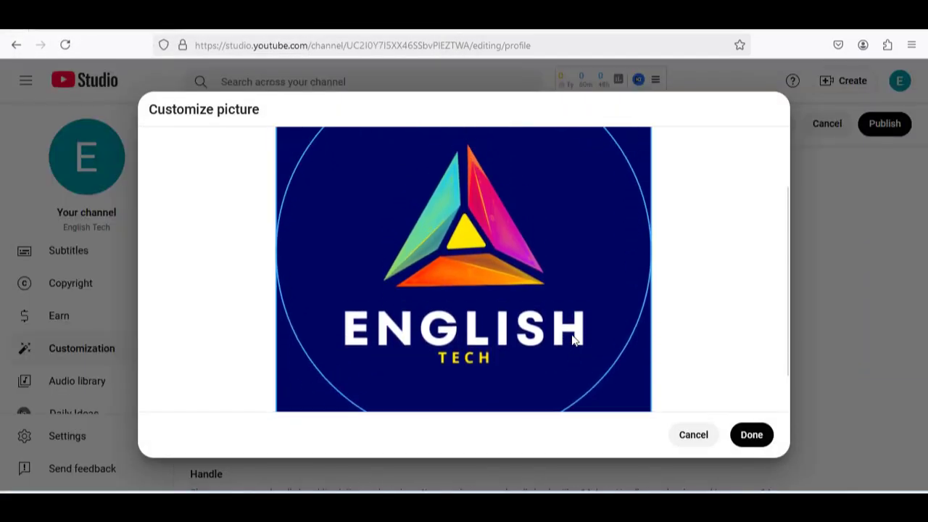
{"action": "left_click", "coordinate": [750, 434]}
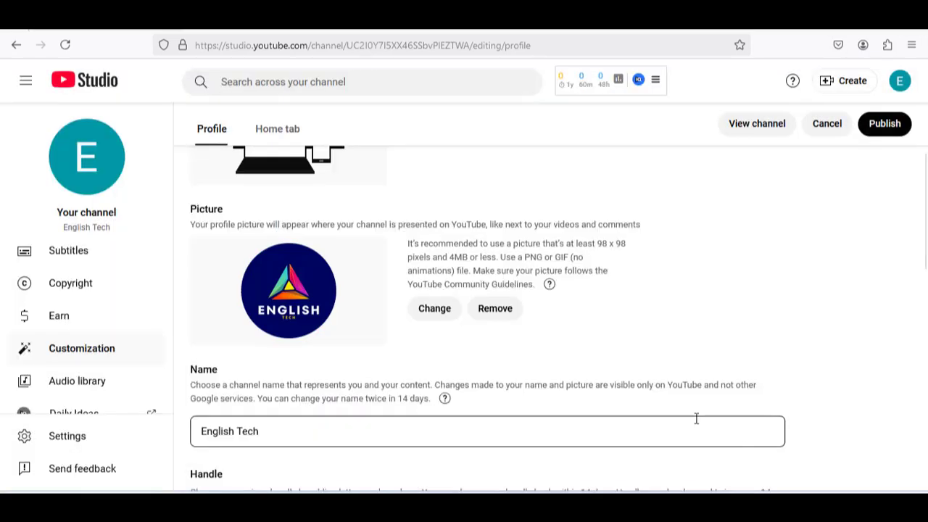
- Scroll down to the Description and Video watermark sections of the Profile tab
{"action": "scroll", "coordinate": [505, 377], "scroll_direction": "down", "scroll_amount": 2}
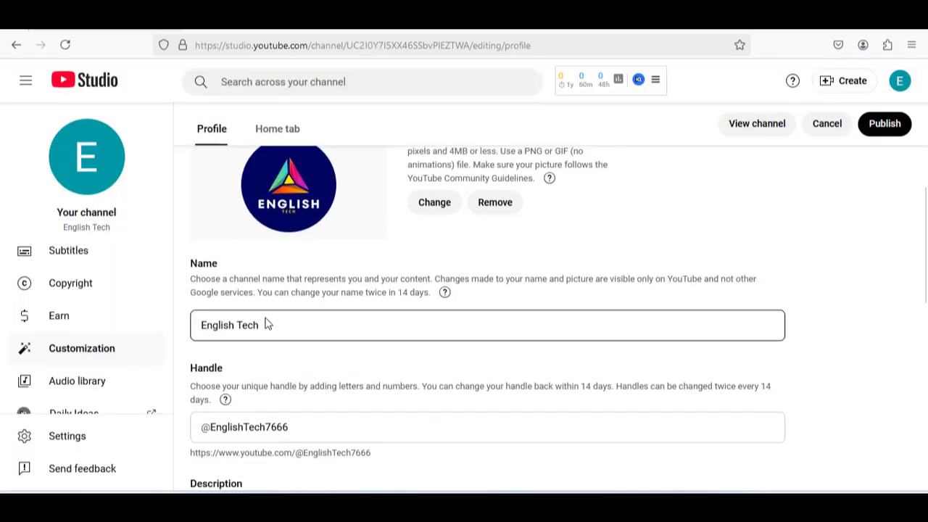
{"action": "scroll", "coordinate": [241, 334], "scroll_direction": "down", "scroll_amount": 2}
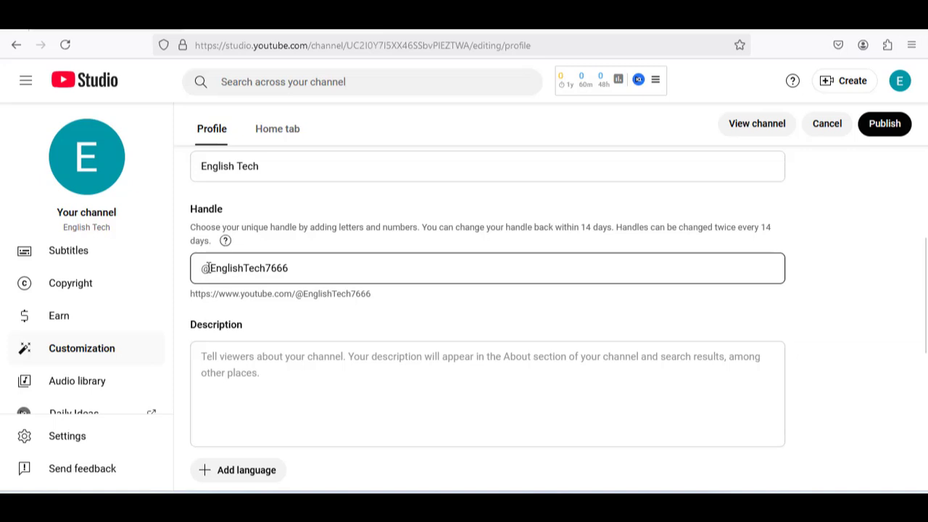
{"action": "scroll", "coordinate": [348, 268], "scroll_direction": "down", "scroll_amount": 2}
{"action": "left_click", "coordinate": [266, 294]}
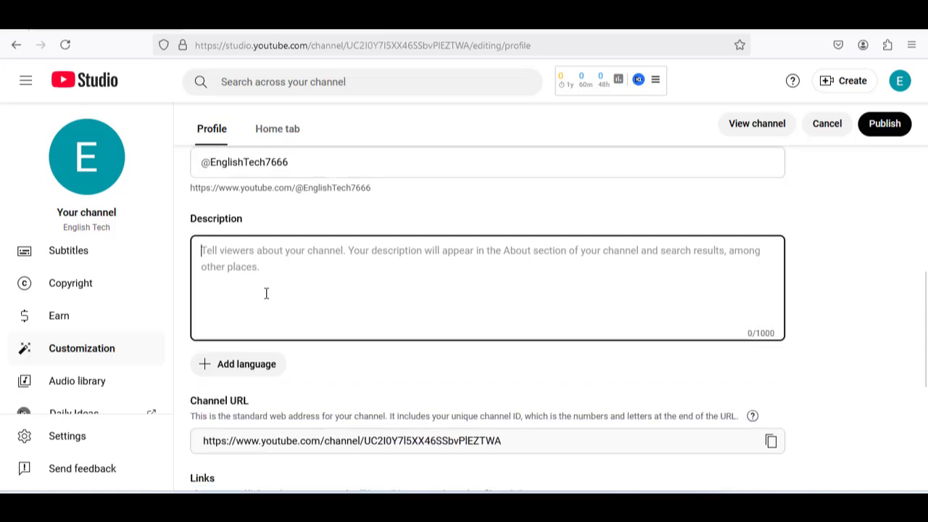
{"action": "scroll", "coordinate": [265, 295], "scroll_direction": "down", "scroll_amount": 2}
{"action": "scroll", "coordinate": [270, 306], "scroll_direction": "down", "scroll_amount": 3}
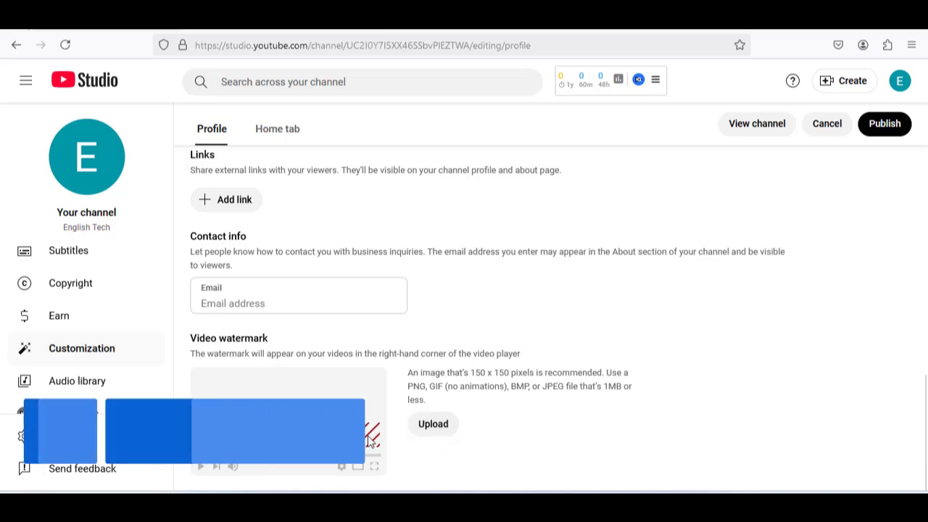
{"action": "left_click", "coordinate": [435, 426]}
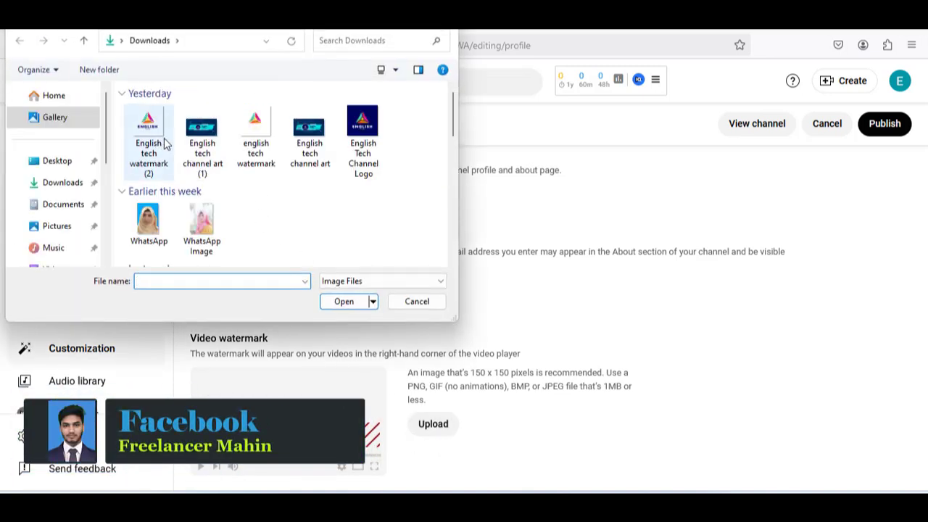
{"action": "left_click", "coordinate": [150, 141]}
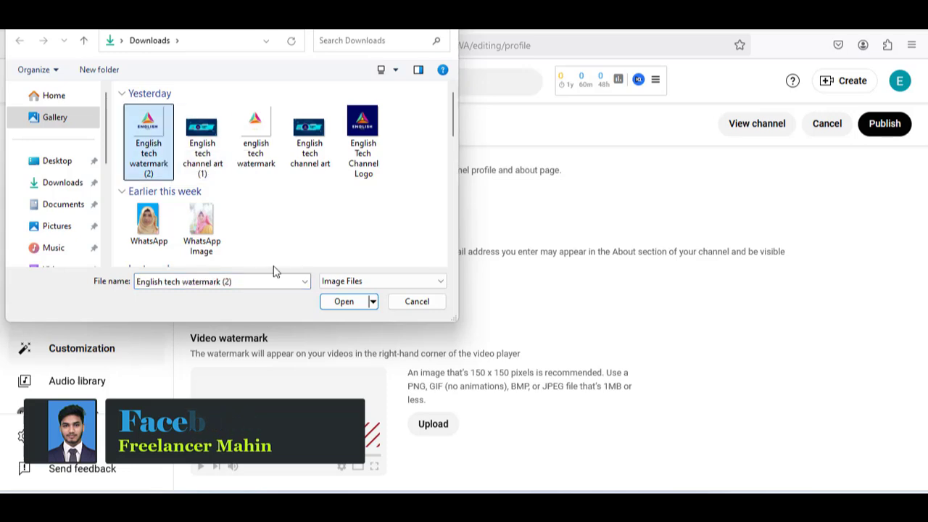
{"action": "left_click", "coordinate": [345, 305]}
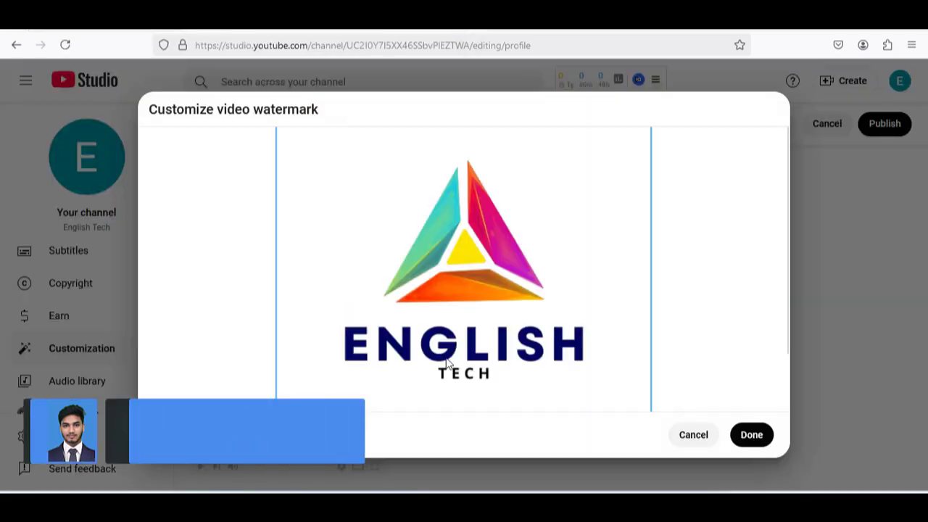
{"action": "left_click", "coordinate": [754, 436]}
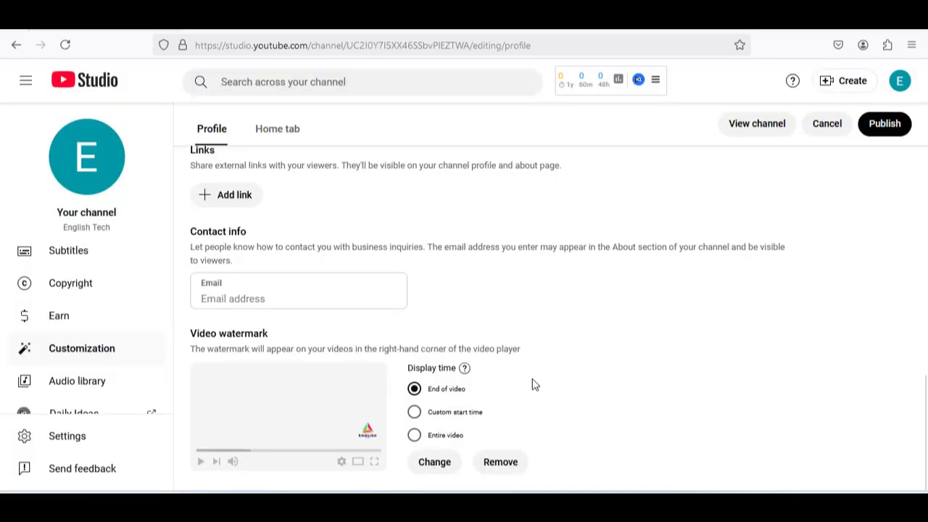
{"action": "scroll", "coordinate": [532, 379], "scroll_direction": "up", "scroll_amount": 3}
{"action": "scroll", "coordinate": [532, 379], "scroll_direction": "down", "scroll_amount": 3}
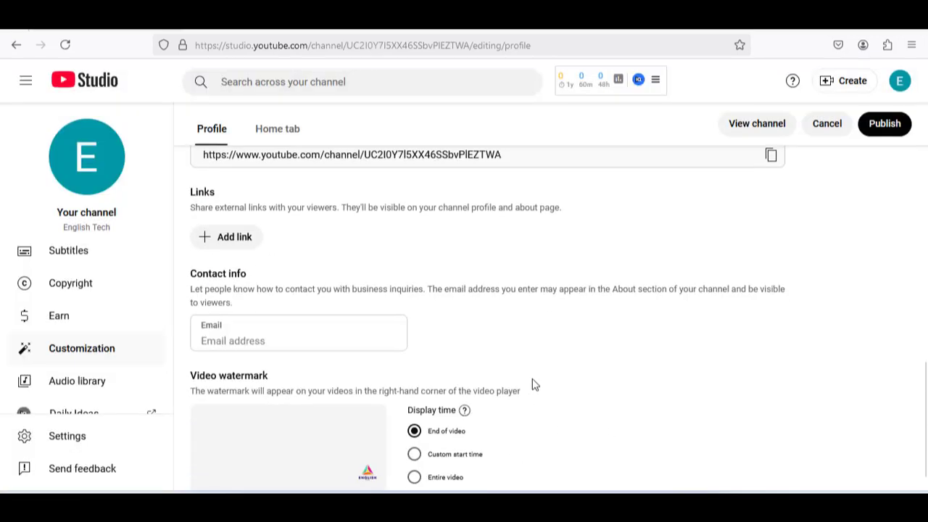
{"action": "scroll", "coordinate": [532, 379], "scroll_direction": "up", "scroll_amount": 7}
{"action": "scroll", "coordinate": [532, 379], "scroll_direction": "up", "scroll_amount": 9}
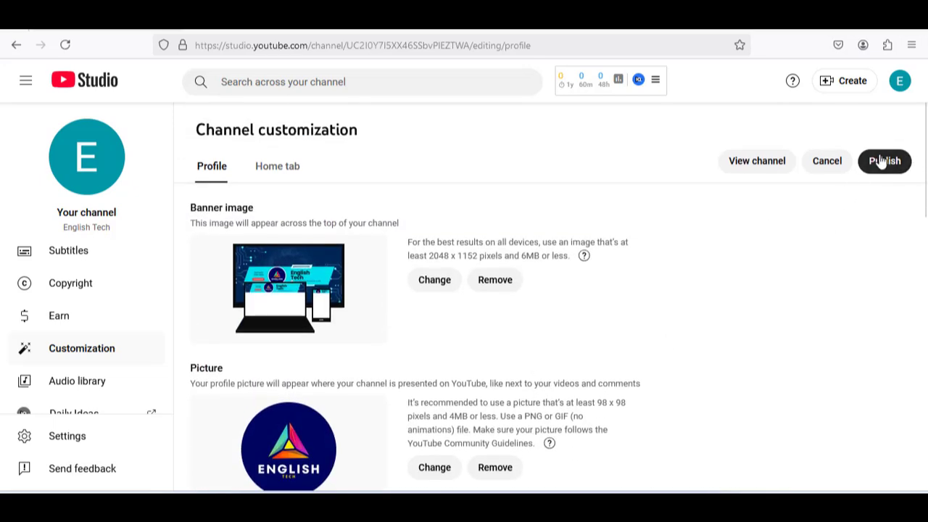
- Publish the profile changes, then place the cursor in the empty Description box
{"action": "left_click", "coordinate": [884, 163]}
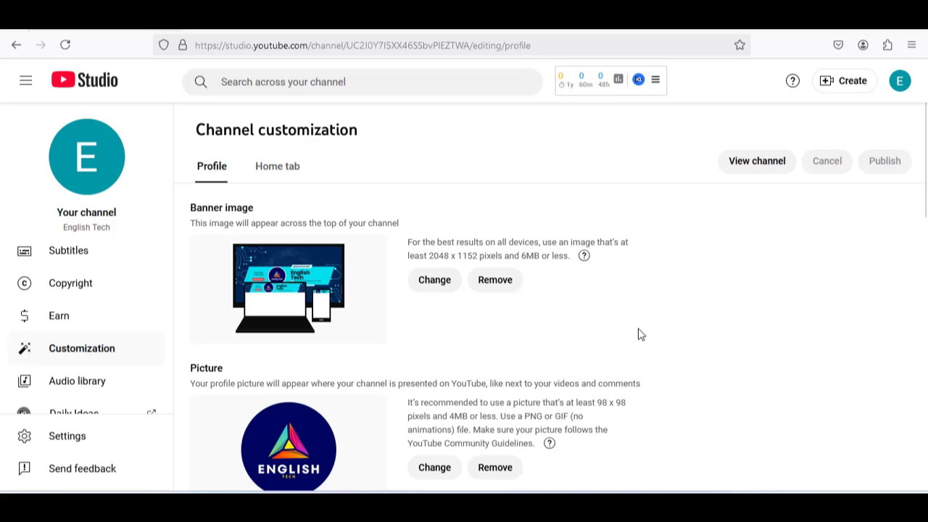
{"action": "scroll", "coordinate": [370, 326], "scroll_direction": "down", "scroll_amount": 1}
{"action": "scroll", "coordinate": [329, 381], "scroll_direction": "down", "scroll_amount": 1}
{"action": "scroll", "coordinate": [329, 381], "scroll_direction": "up", "scroll_amount": 2}
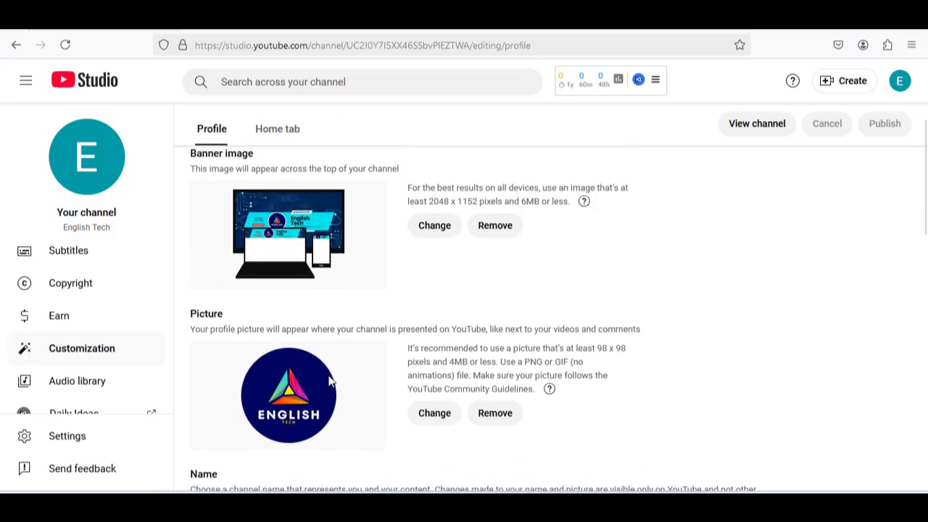
{"action": "scroll", "coordinate": [301, 293], "scroll_direction": "down", "scroll_amount": 5}
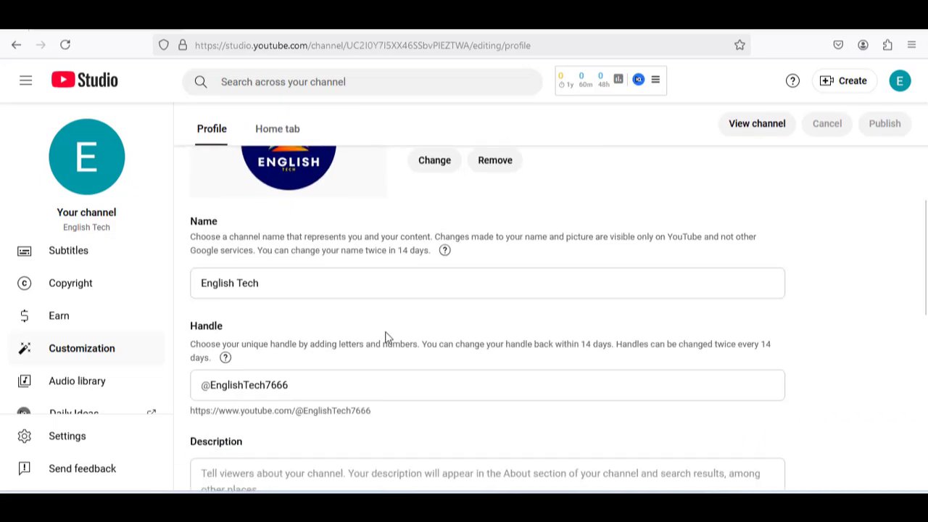
{"action": "scroll", "coordinate": [384, 336], "scroll_direction": "down", "scroll_amount": 5}
{"action": "left_click", "coordinate": [275, 233]}
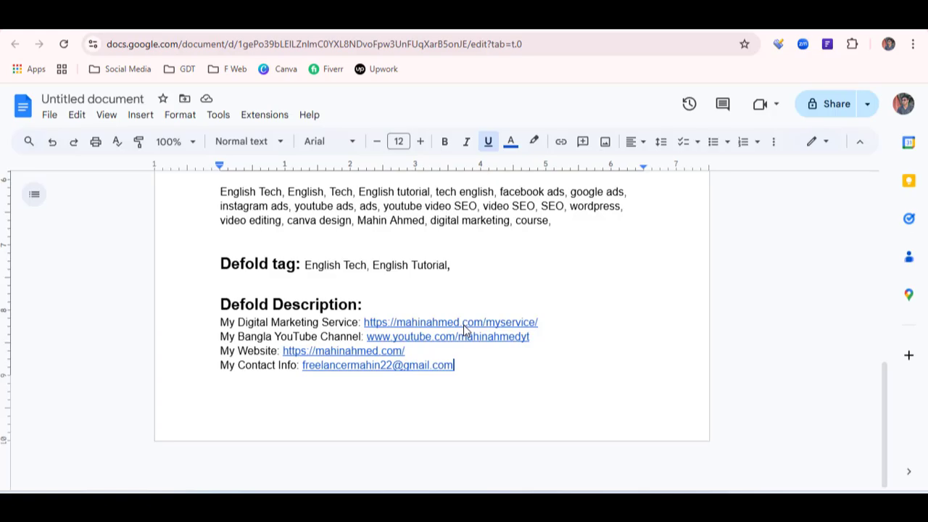
- Locate the English Tech title and the prepared description text with links in the Doc
{"action": "scroll", "coordinate": [466, 331], "scroll_direction": "up", "scroll_amount": 4}
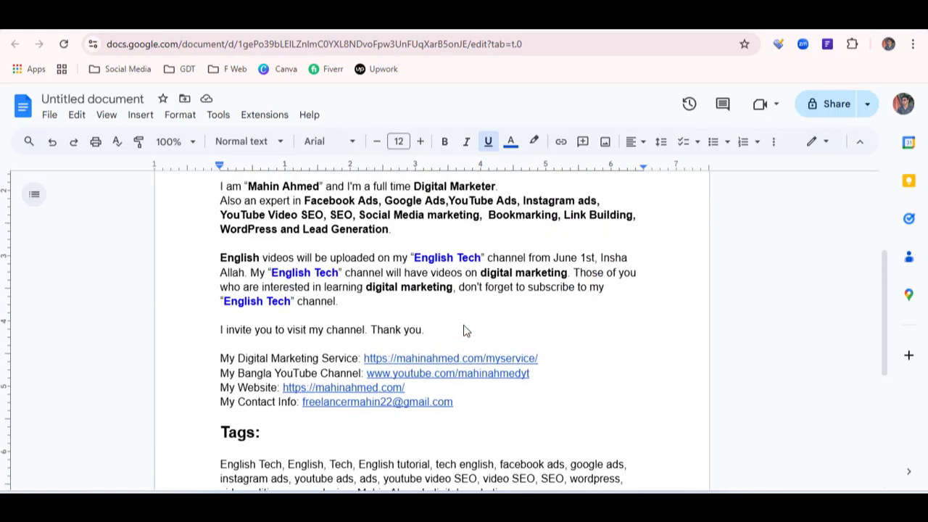
{"action": "scroll", "coordinate": [466, 331], "scroll_direction": "up", "scroll_amount": 2}
{"action": "scroll", "coordinate": [466, 331], "scroll_direction": "down", "scroll_amount": 1}
{"action": "scroll", "coordinate": [466, 331], "scroll_direction": "up", "scroll_amount": 1}
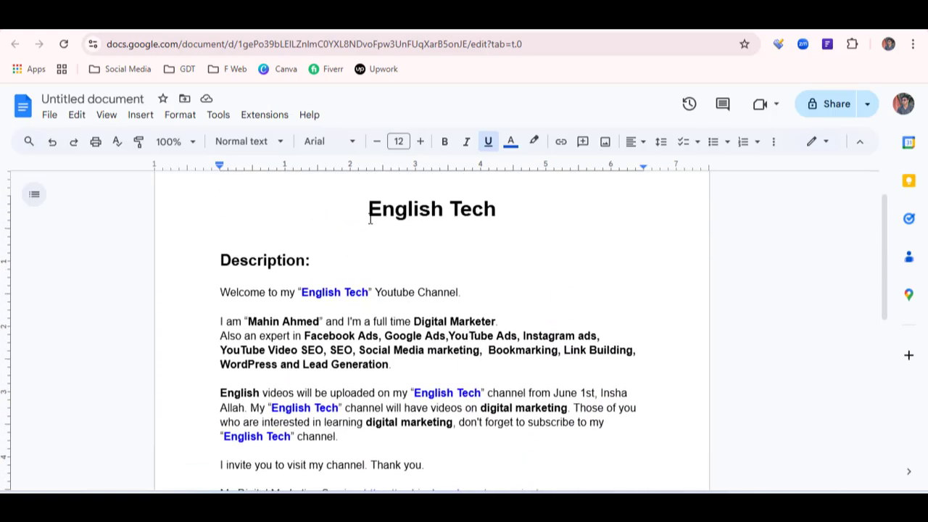
{"action": "left_click_drag", "start_coordinate": [368, 209], "coordinate": [546, 215]}
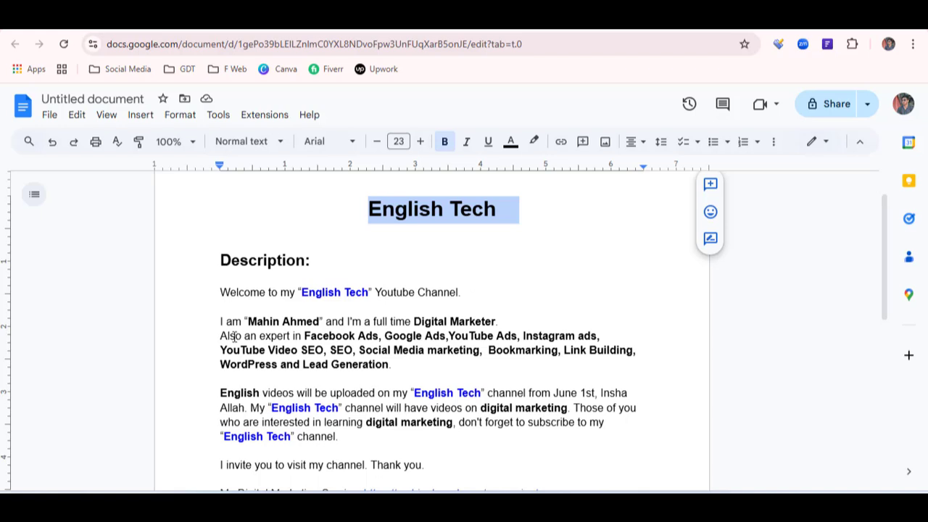
{"action": "scroll", "coordinate": [227, 236], "scroll_direction": "down", "scroll_amount": 2}
{"action": "left_click_drag", "start_coordinate": [221, 223], "coordinate": [461, 470]}
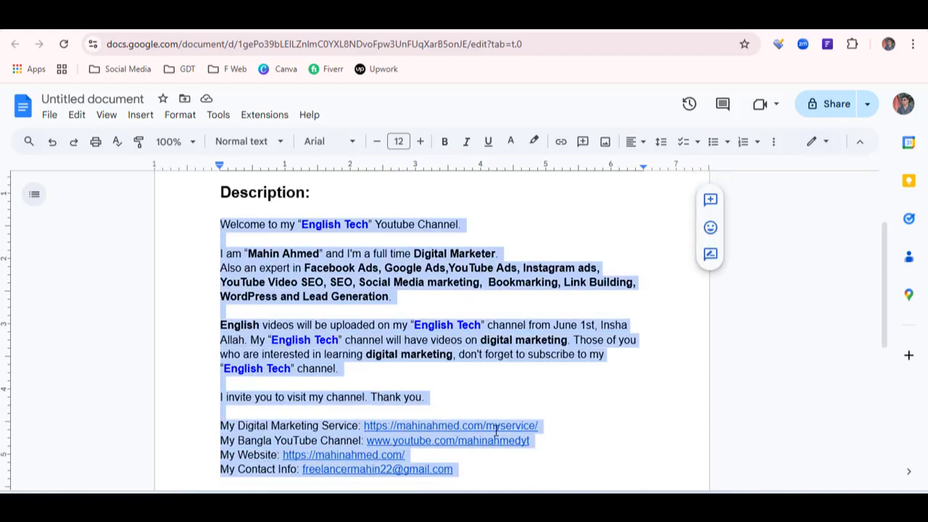
{"action": "left_click", "coordinate": [494, 392]}
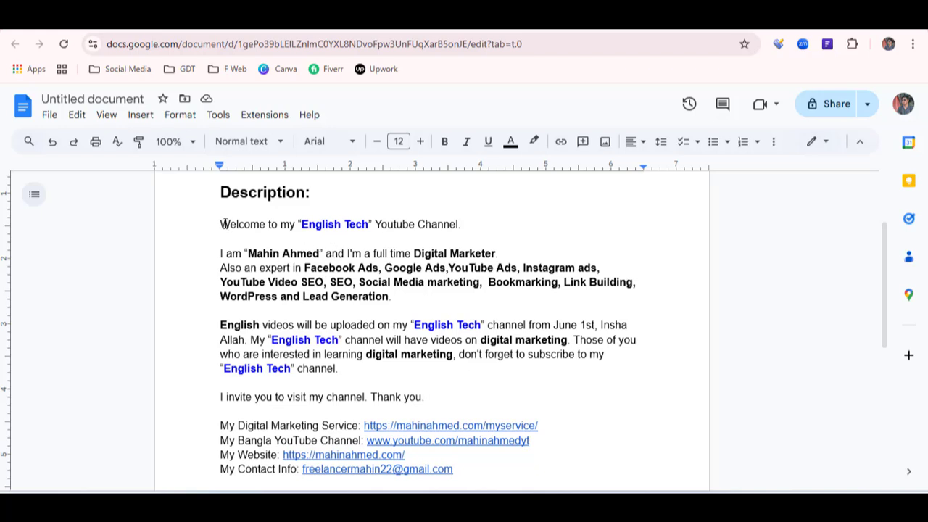
{"action": "left_click_drag", "start_coordinate": [221, 223], "coordinate": [470, 224]}
{"action": "left_click", "coordinate": [304, 224]}
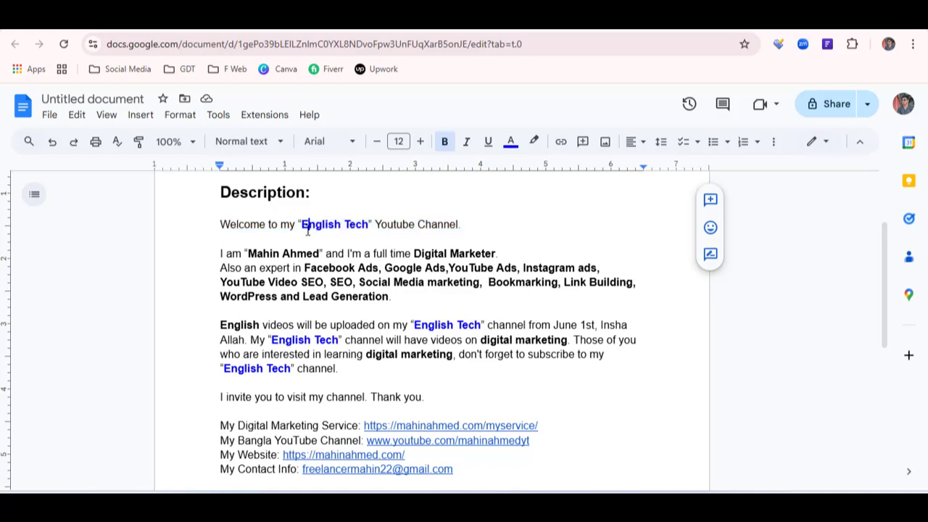
{"action": "left_click_drag", "start_coordinate": [298, 224], "coordinate": [371, 223]}
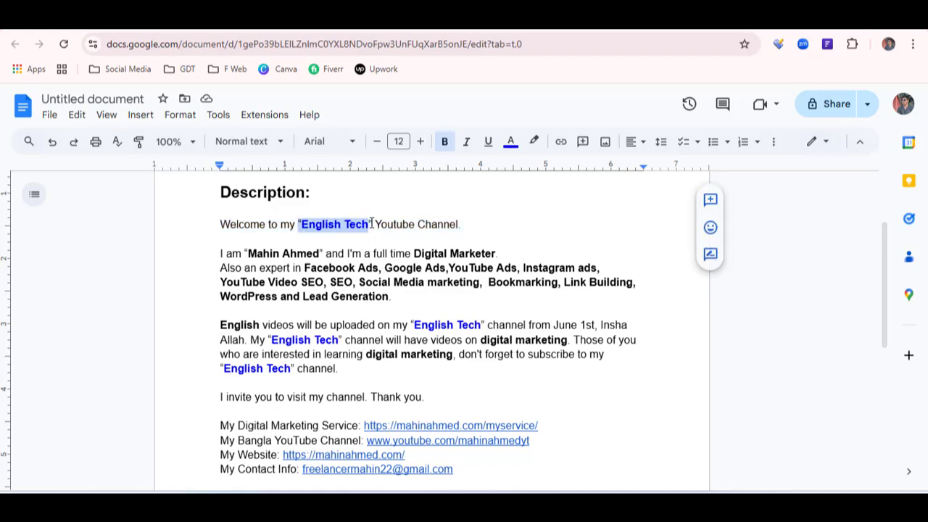
{"action": "left_click", "coordinate": [367, 239]}
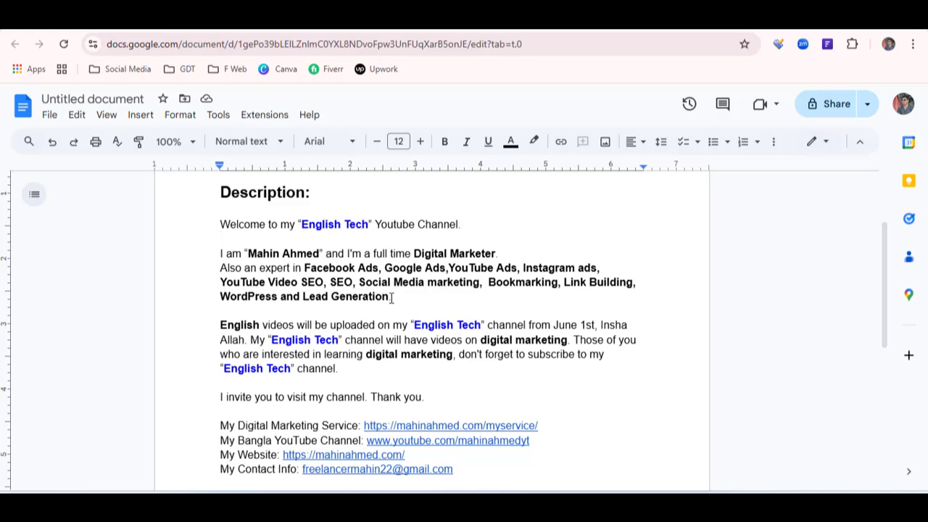
{"action": "left_click_drag", "start_coordinate": [304, 268], "coordinate": [391, 296]}
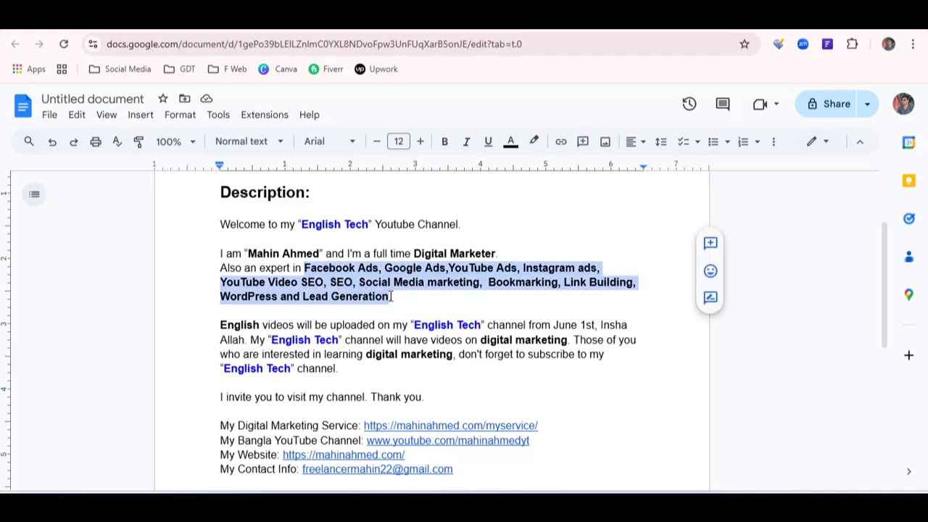
{"action": "left_click", "coordinate": [392, 296]}
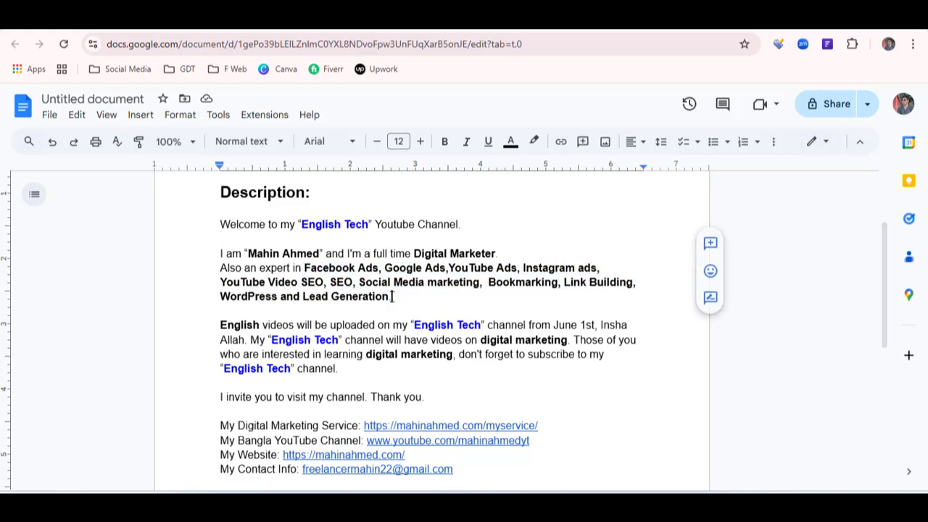
{"action": "left_click_drag", "start_coordinate": [304, 267], "coordinate": [392, 294]}
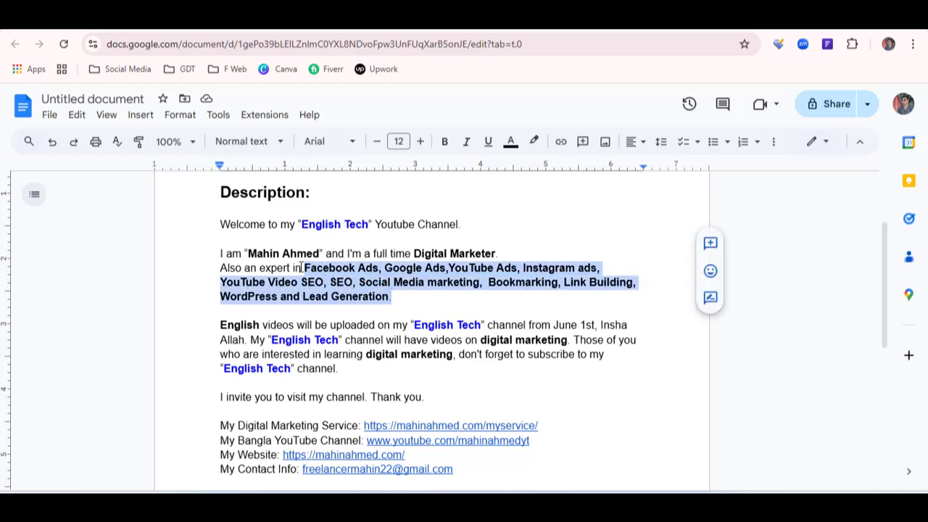
{"action": "left_click_drag", "start_coordinate": [216, 253], "coordinate": [505, 252]}
{"action": "left_click", "coordinate": [426, 253]}
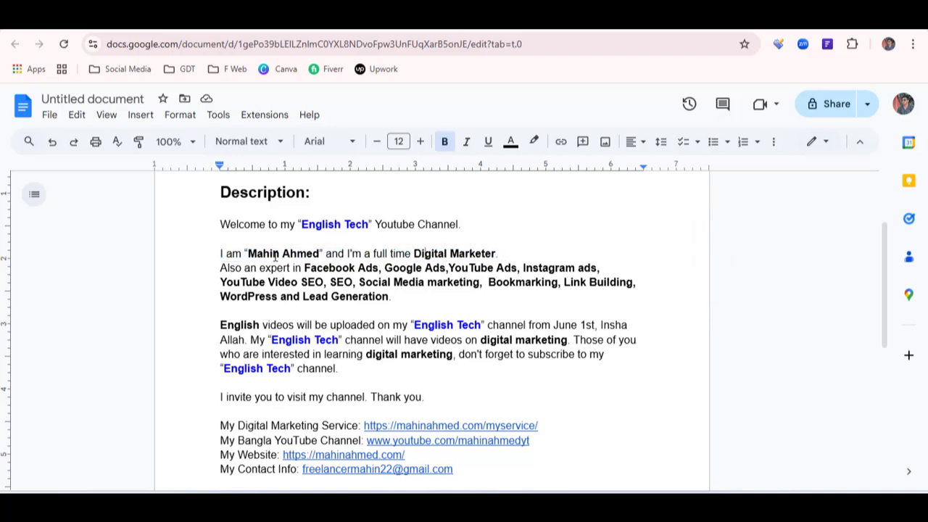
{"action": "left_click_drag", "start_coordinate": [244, 253], "coordinate": [326, 255]}
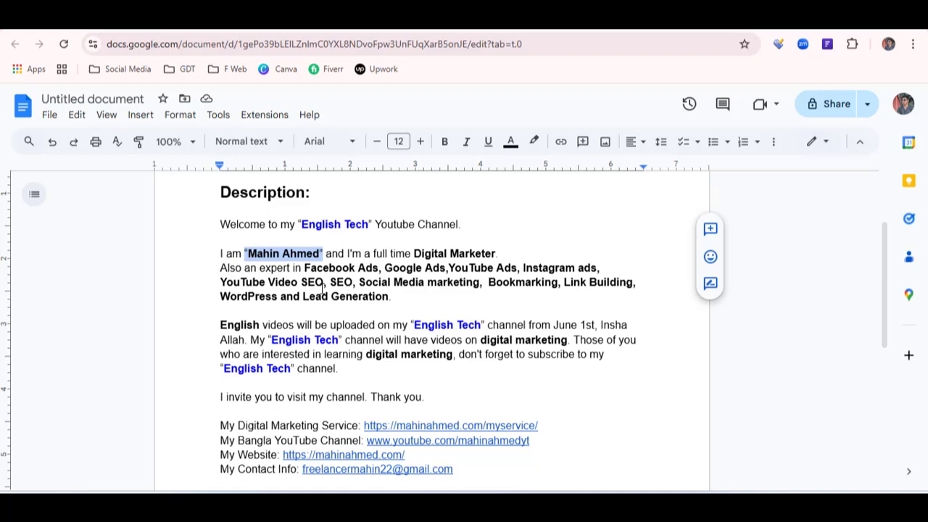
{"action": "scroll", "coordinate": [300, 299], "scroll_direction": "down", "scroll_amount": 1}
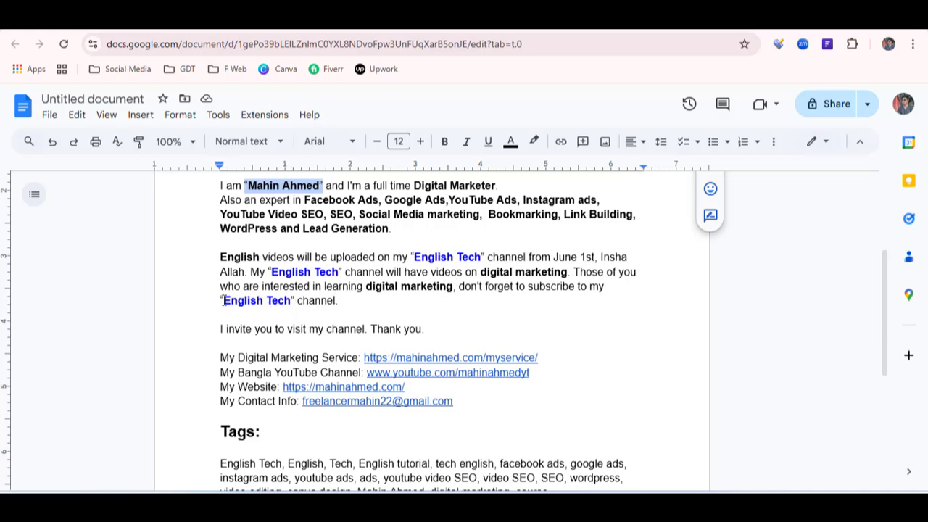
{"action": "left_click_drag", "start_coordinate": [221, 300], "coordinate": [295, 300]}
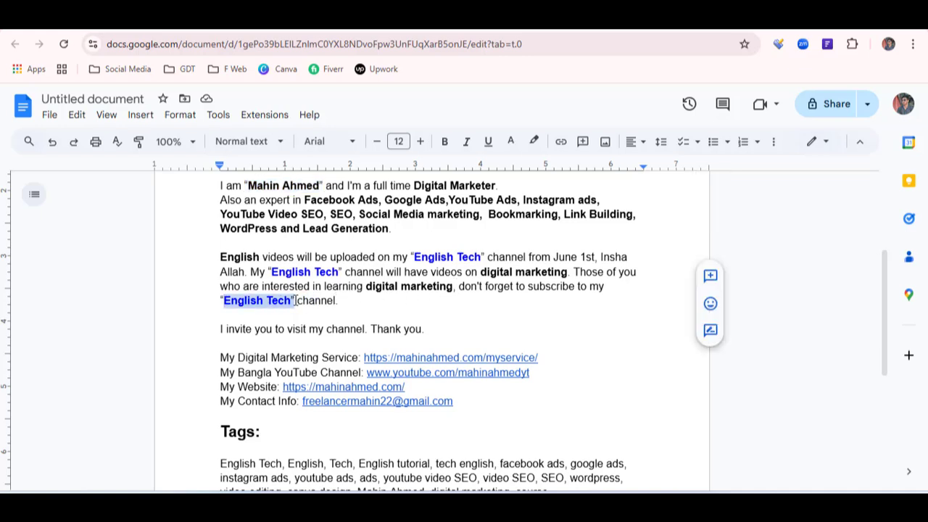
{"action": "left_click_drag", "start_coordinate": [270, 271], "coordinate": [349, 271]}
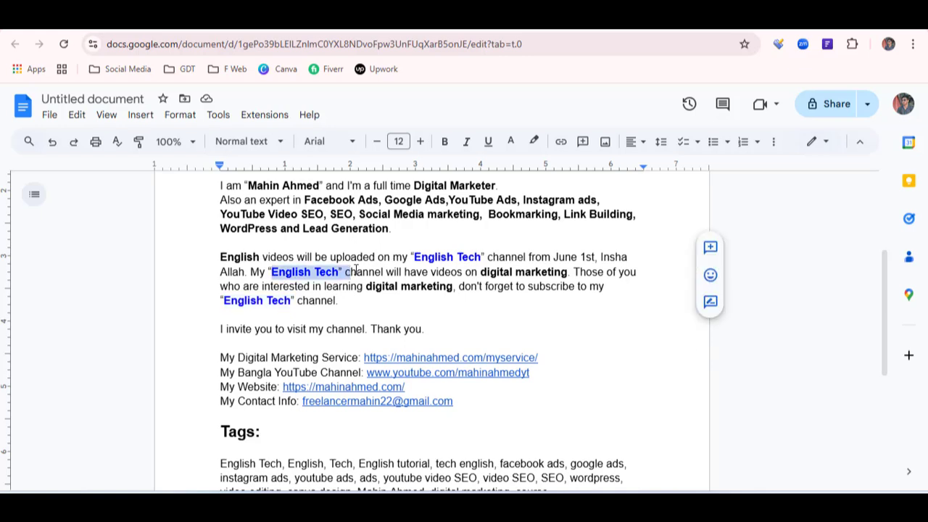
{"action": "left_click", "coordinate": [412, 256]}
{"action": "left_click_drag", "start_coordinate": [412, 255], "coordinate": [496, 256]}
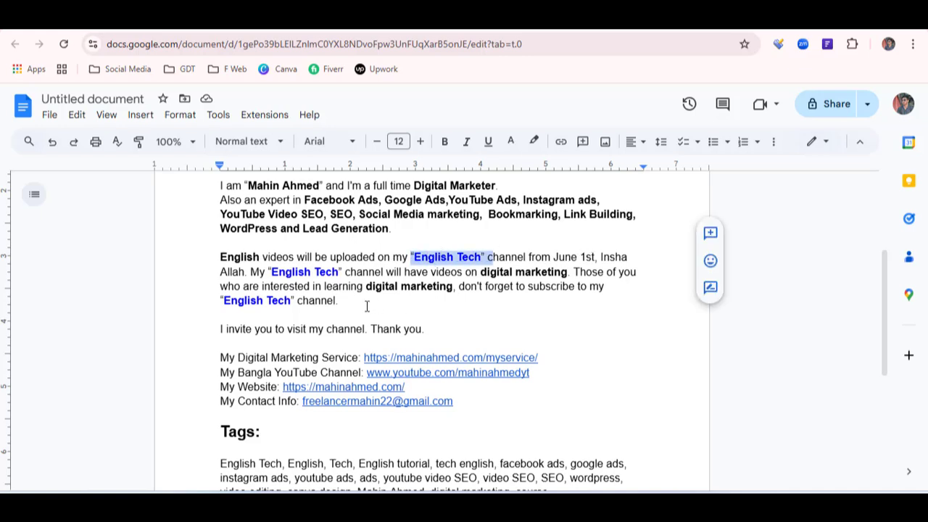
{"action": "left_click_drag", "start_coordinate": [365, 306], "coordinate": [211, 258]}
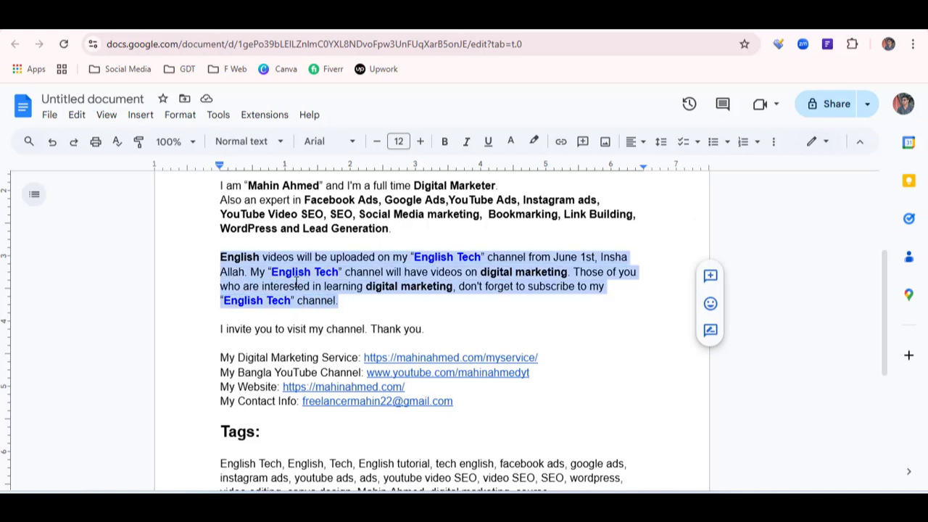
{"action": "left_click", "coordinate": [379, 316]}
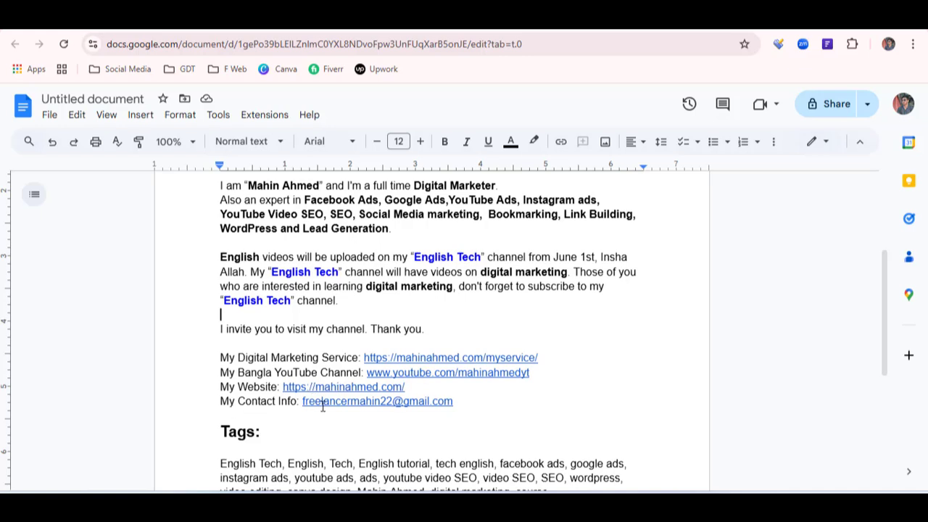
- Select the description text from the 'Thank you.' line up to just below the Description: heading
{"action": "scroll", "coordinate": [391, 401], "scroll_direction": "down", "scroll_amount": 1}
{"action": "scroll", "coordinate": [388, 400], "scroll_direction": "up", "scroll_amount": 1}
{"action": "scroll", "coordinate": [376, 399], "scroll_direction": "up", "scroll_amount": 1}
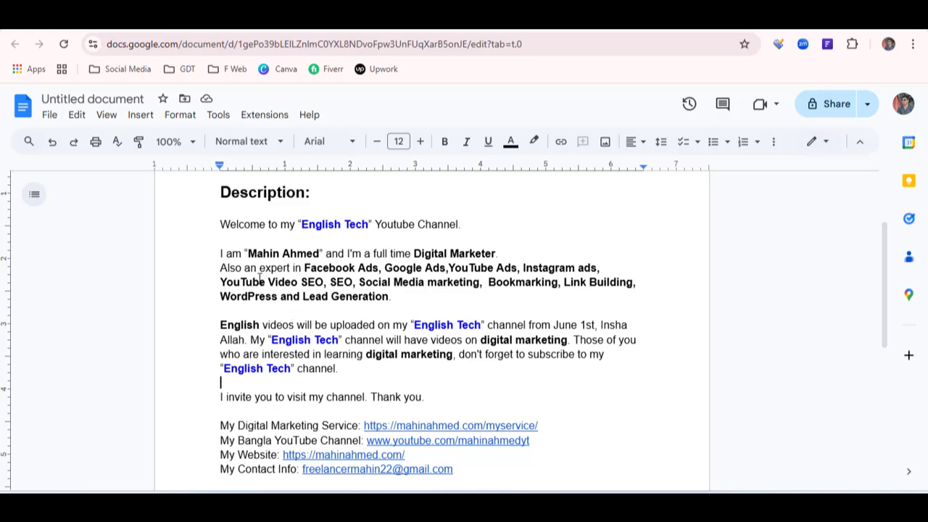
{"action": "left_click_drag", "start_coordinate": [220, 224], "coordinate": [439, 394]}
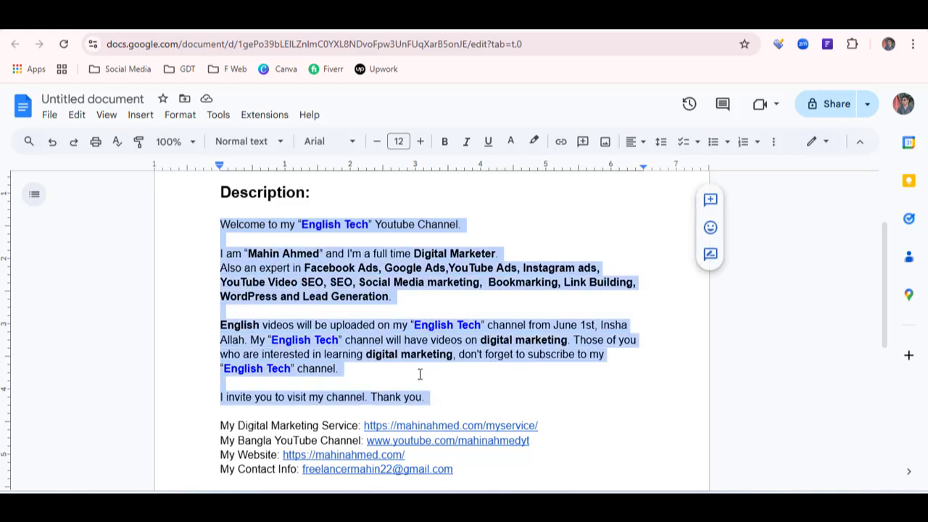
{"action": "left_click", "coordinate": [449, 391]}
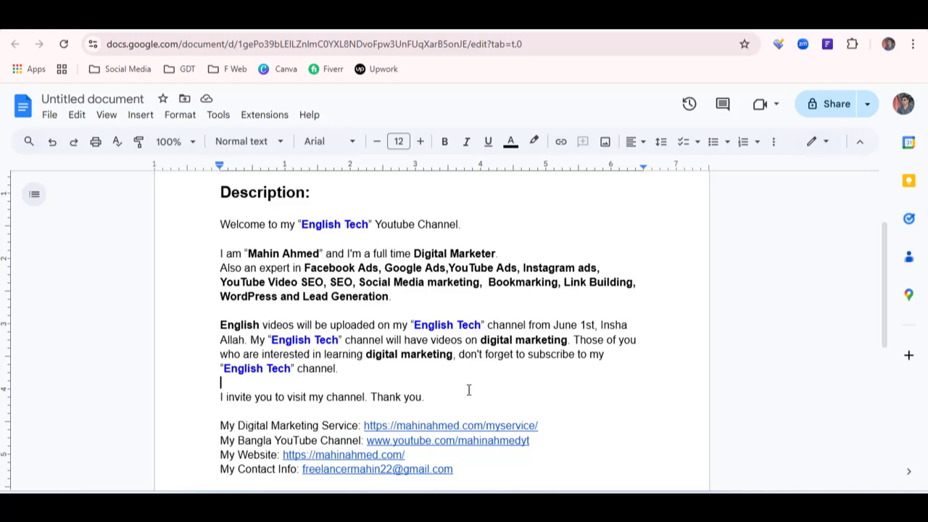
{"action": "left_click", "coordinate": [442, 394]}
{"action": "left_click_drag", "start_coordinate": [442, 394], "coordinate": [220, 210]}
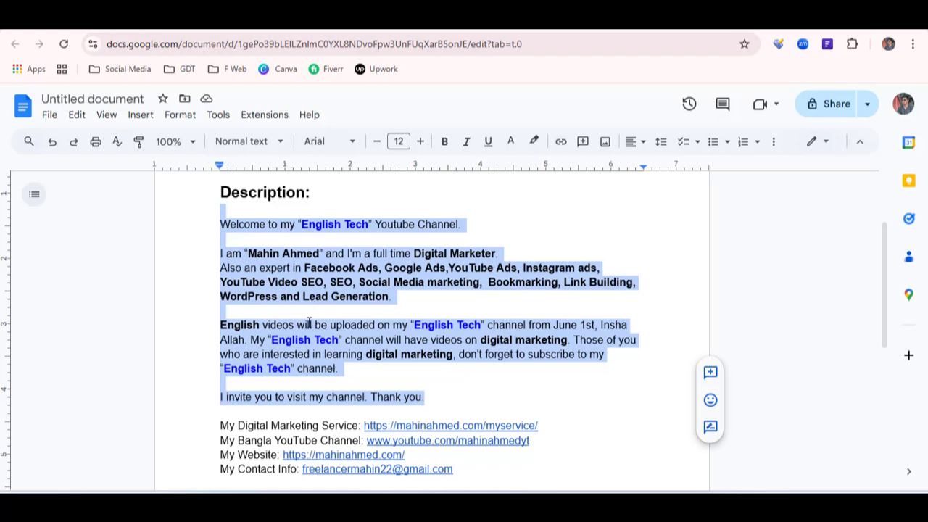
- Select the English Tech description from the 'Welcome to my…' line down through the My Contact Info line
{"action": "left_click", "coordinate": [327, 313]}
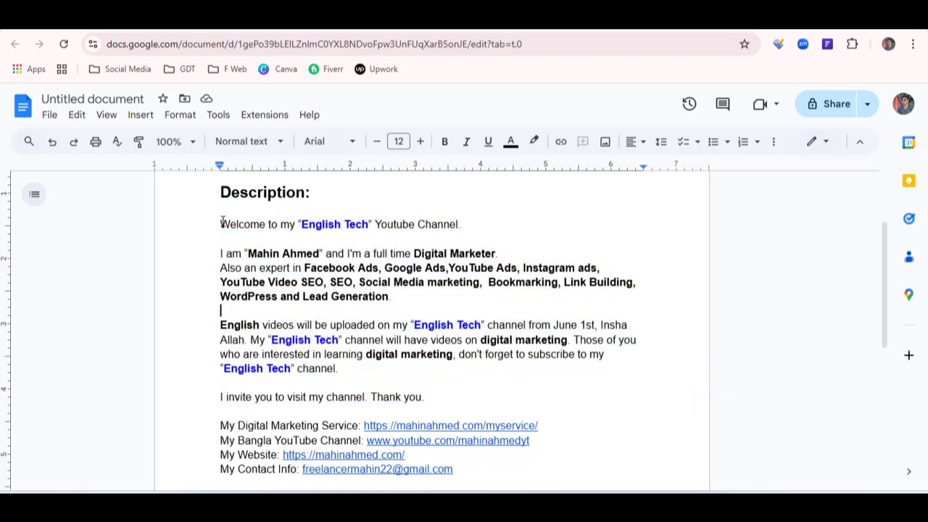
{"action": "left_click_drag", "start_coordinate": [222, 224], "coordinate": [437, 392]}
{"action": "key", "text": "ctrl+c"}
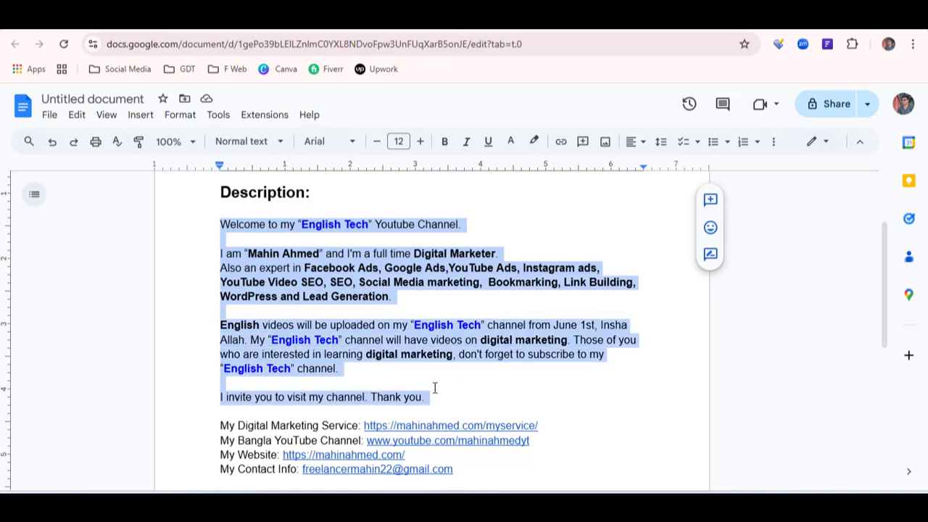
{"action": "left_click", "coordinate": [435, 388]}
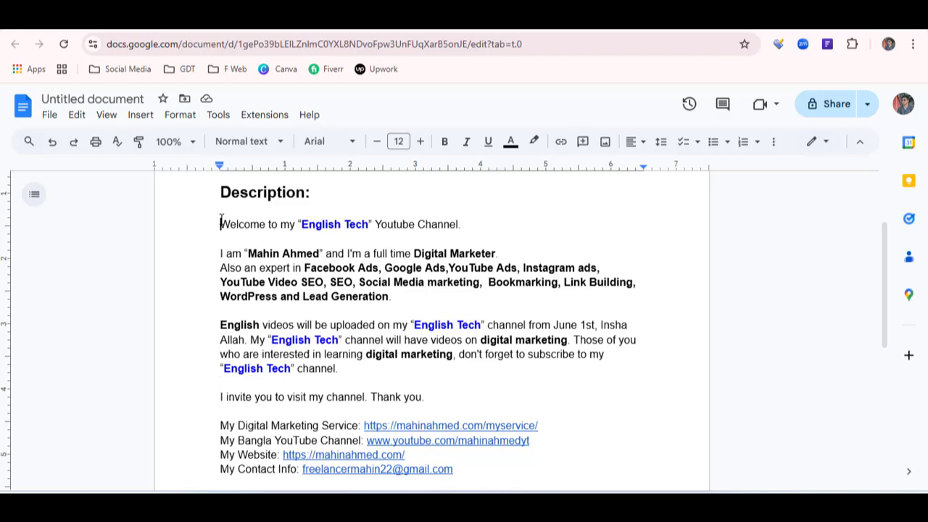
{"action": "left_click_drag", "start_coordinate": [220, 222], "coordinate": [456, 266]}
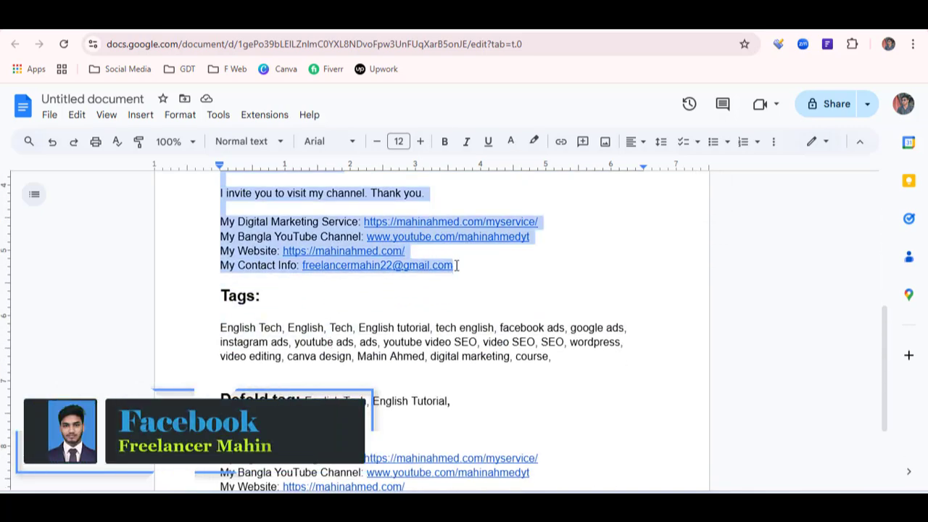
{"action": "scroll", "coordinate": [468, 282], "scroll_direction": "up", "scroll_amount": 5}
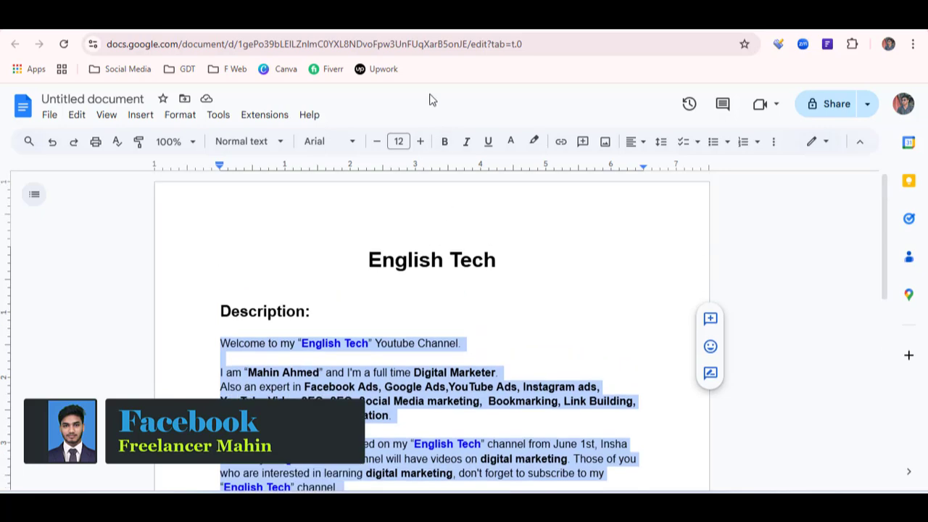
- Paste the copied English Tech description into YouTube Studio's empty Description box and publish it
{"action": "key", "text": "alt+Tab"}
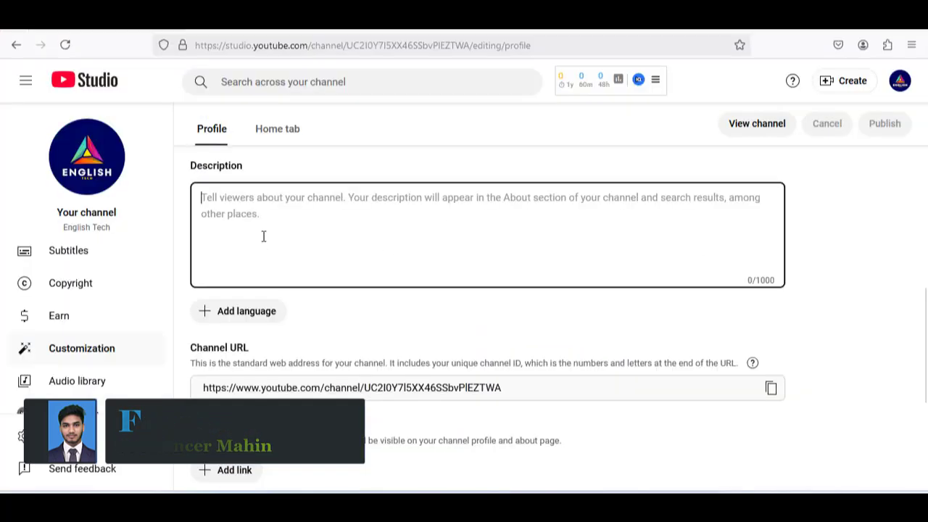
{"action": "key", "text": "ctrl+v"}
{"action": "scroll", "coordinate": [421, 302], "scroll_direction": "down", "scroll_amount": 4}
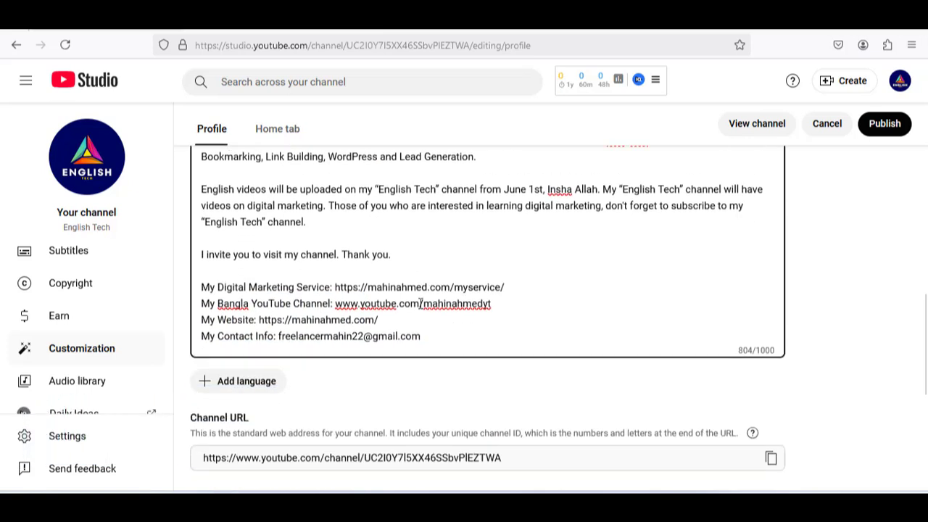
{"action": "scroll", "coordinate": [421, 308], "scroll_direction": "up", "scroll_amount": 1}
{"action": "scroll", "coordinate": [464, 291], "scroll_direction": "up", "scroll_amount": 1}
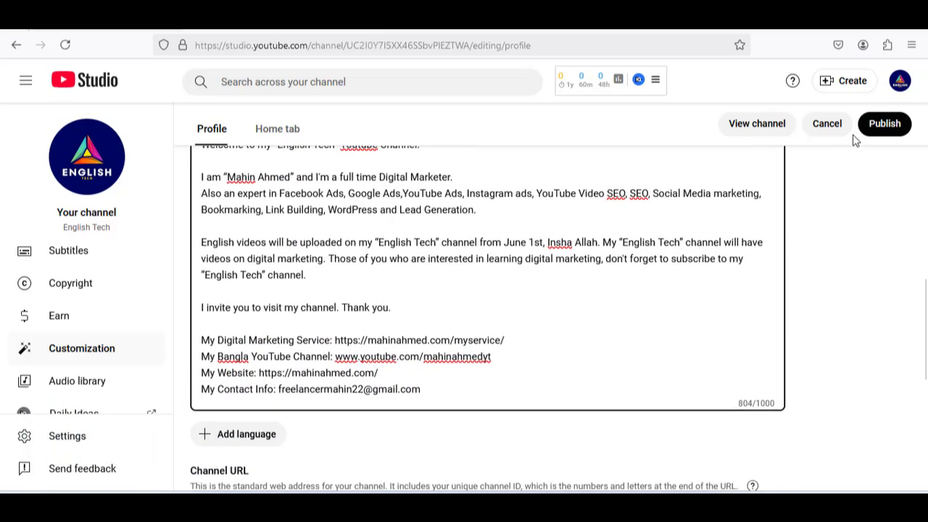
{"action": "left_click", "coordinate": [884, 125]}
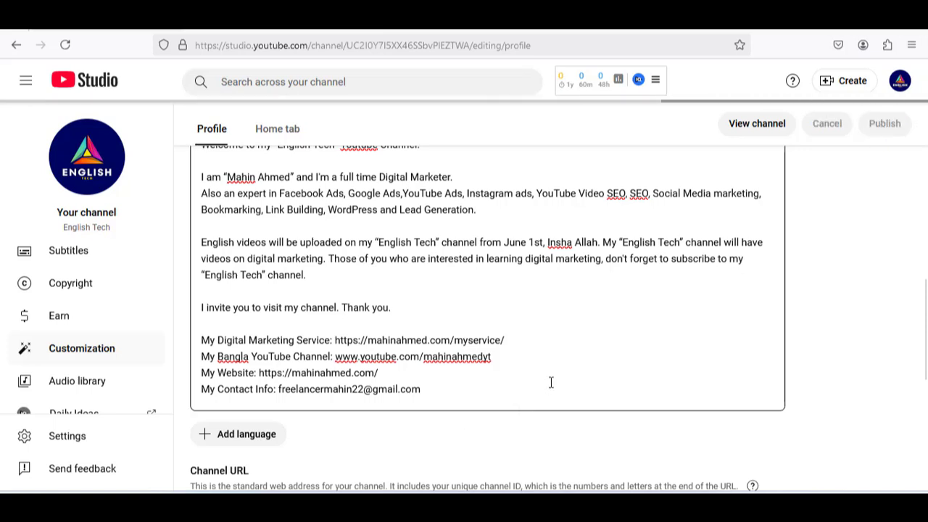
- Select the published description text down to the Bangla channel line
{"action": "left_click", "coordinate": [507, 390]}
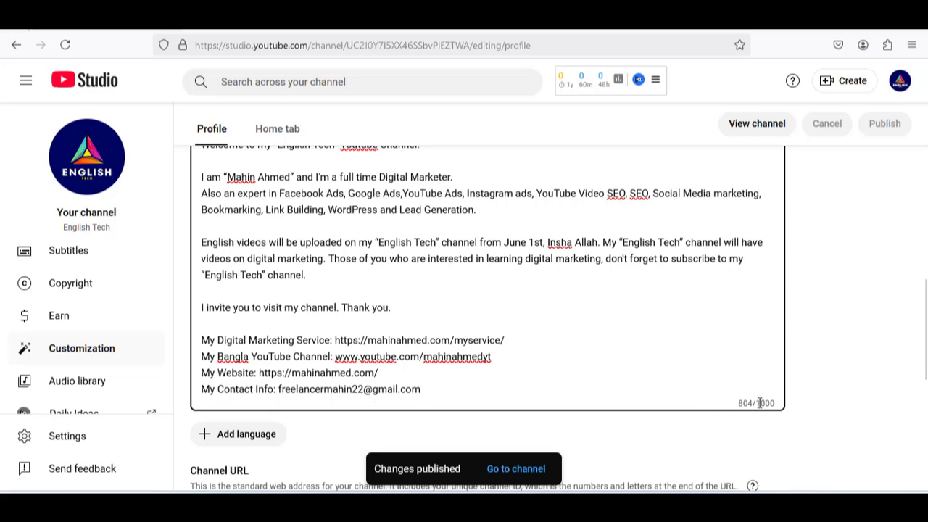
{"action": "key", "text": "ctrl+a"}
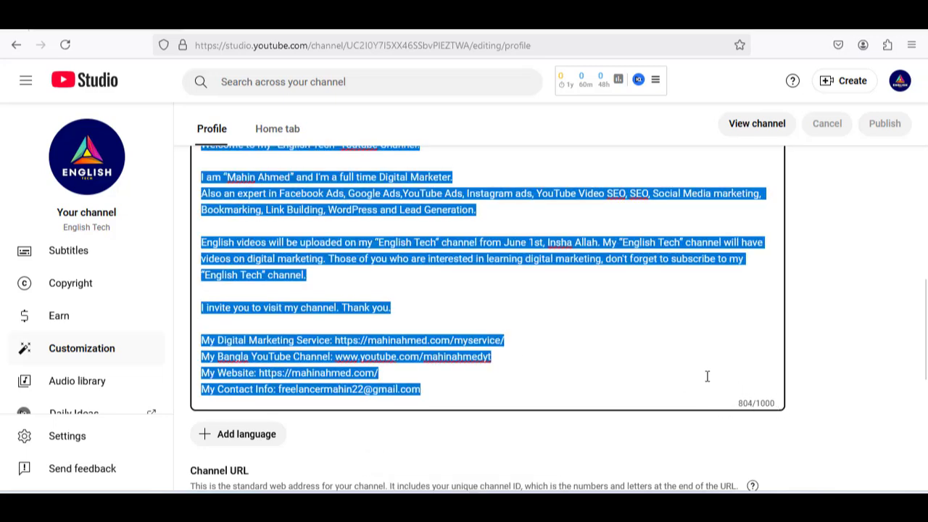
{"action": "left_click", "coordinate": [706, 375]}
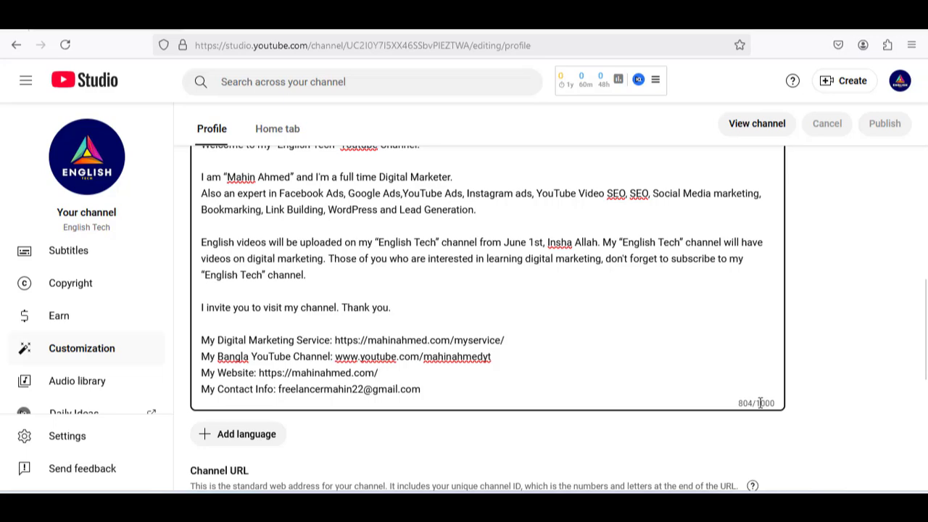
{"action": "scroll", "coordinate": [529, 353], "scroll_direction": "up", "scroll_amount": 1}
{"action": "scroll", "coordinate": [539, 355], "scroll_direction": "down", "scroll_amount": 1}
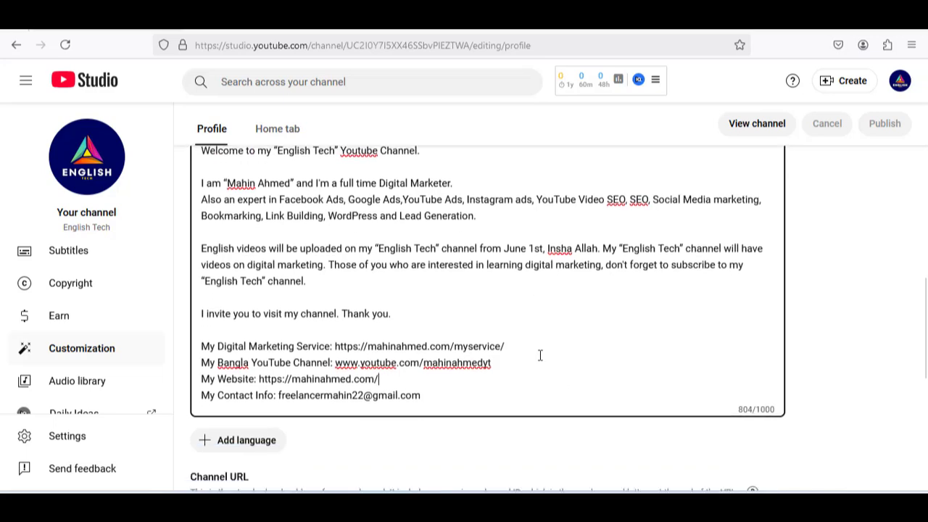
{"action": "key", "text": "ctrl+a"}
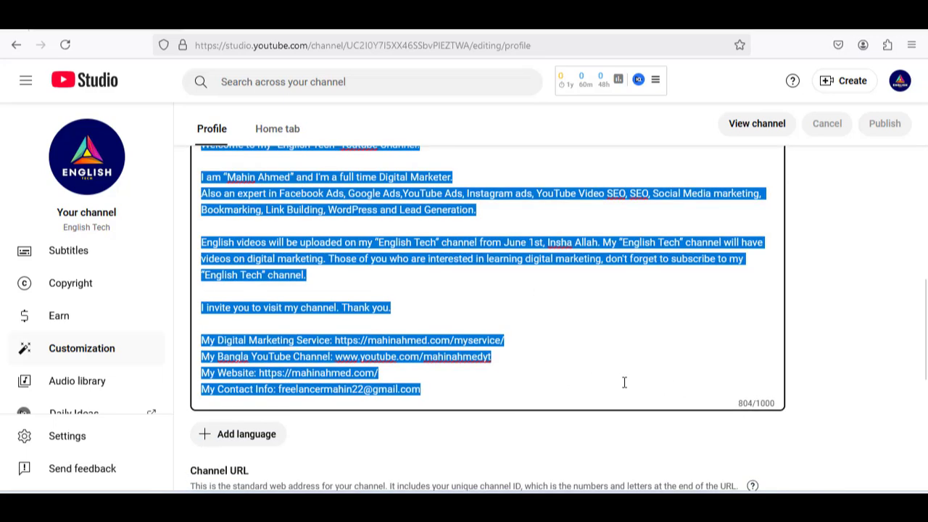
{"action": "left_click", "coordinate": [492, 355]}
{"action": "scroll", "coordinate": [382, 251], "scroll_direction": "up", "scroll_amount": 1}
{"action": "scroll", "coordinate": [377, 322], "scroll_direction": "down", "scroll_amount": 5}
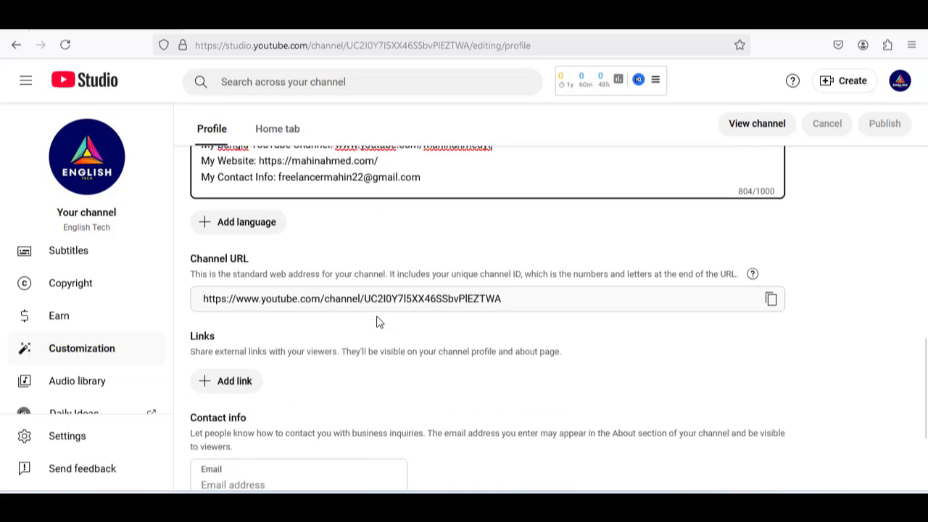
{"action": "scroll", "coordinate": [377, 322], "scroll_direction": "up", "scroll_amount": 4}
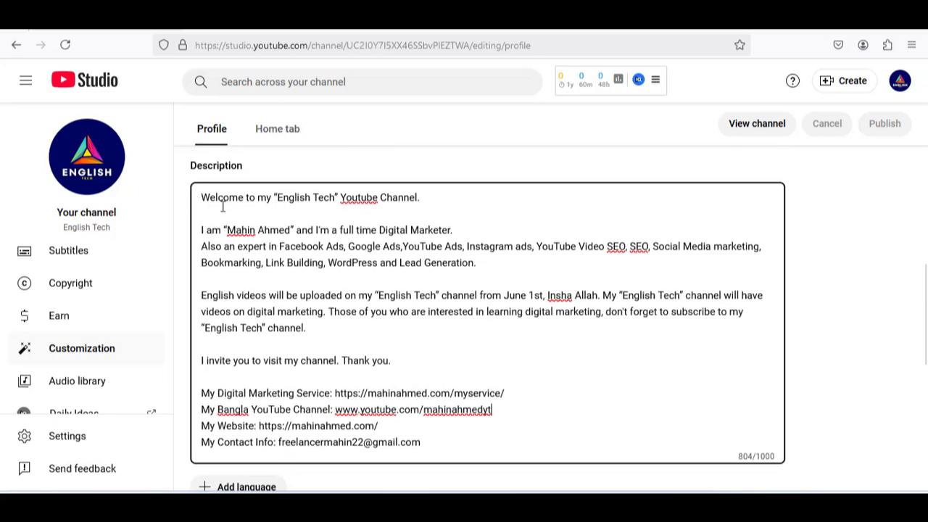
{"action": "left_click_drag", "start_coordinate": [202, 198], "coordinate": [520, 410]}
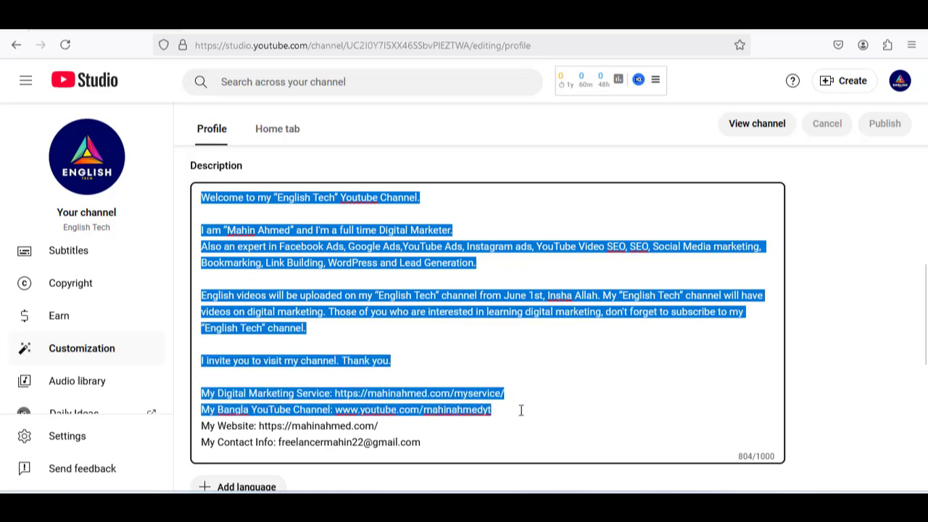
{"action": "scroll", "coordinate": [404, 319], "scroll_direction": "down", "scroll_amount": 7}
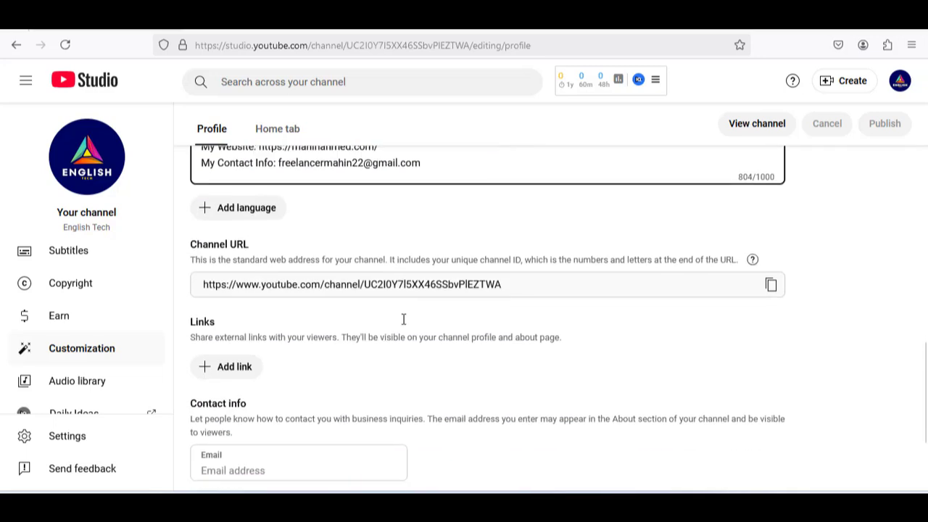
{"action": "scroll", "coordinate": [404, 324], "scroll_direction": "up", "scroll_amount": 5}
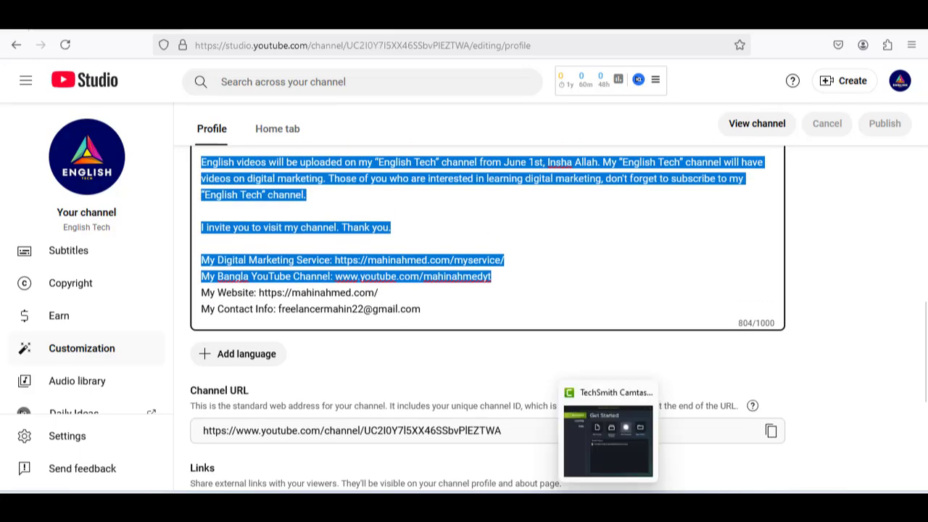
- Bold the Watermark setup, Logo, Banner, Setup and SEO Friendly Description checklist items
{"action": "left_click", "coordinate": [667, 505]}
{"action": "scroll", "coordinate": [408, 353], "scroll_direction": "down", "scroll_amount": 4}
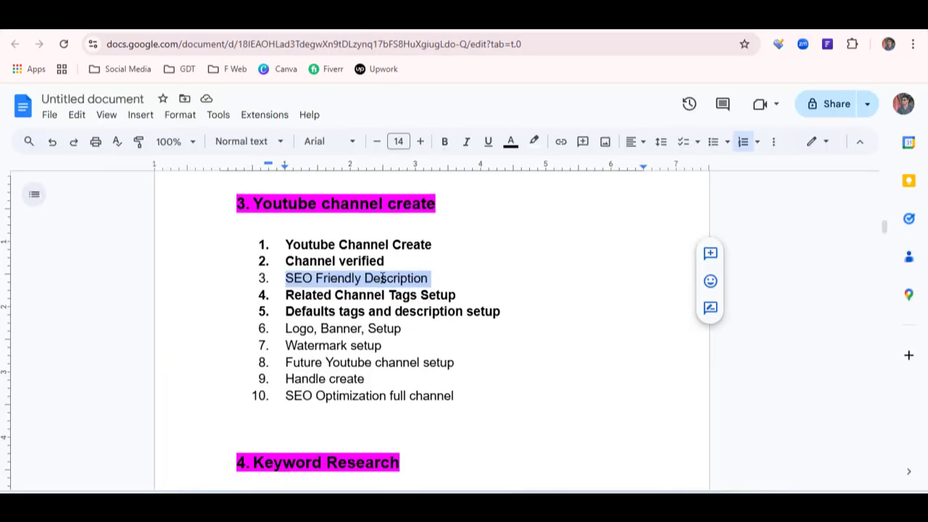
{"action": "scroll", "coordinate": [329, 281], "scroll_direction": "down", "scroll_amount": 2}
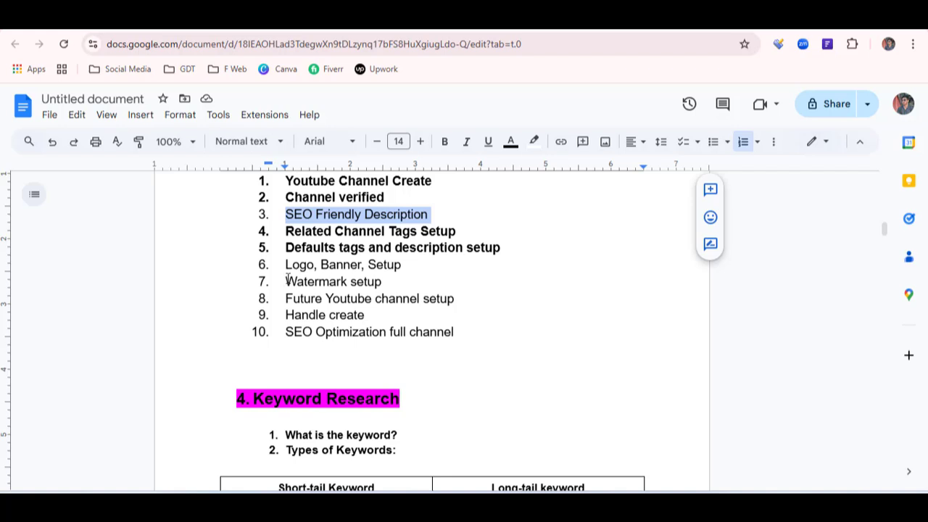
{"action": "left_click_drag", "start_coordinate": [287, 279], "coordinate": [395, 280]}
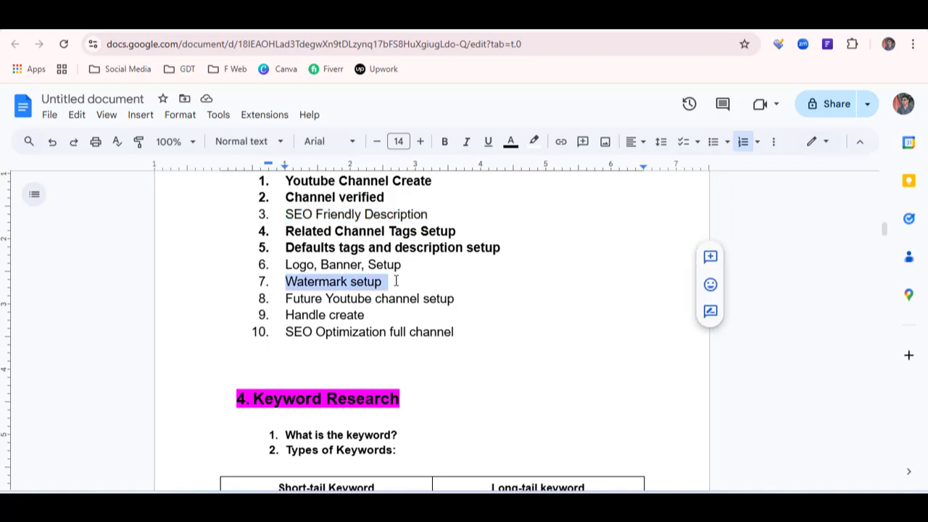
{"action": "left_click", "coordinate": [445, 143]}
{"action": "left_click_drag", "start_coordinate": [282, 265], "coordinate": [400, 266]}
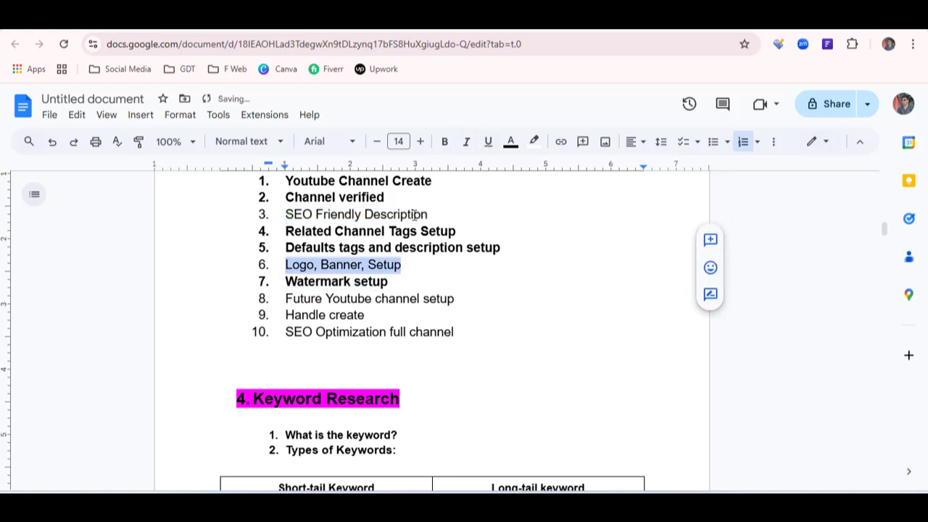
{"action": "left_click", "coordinate": [445, 142]}
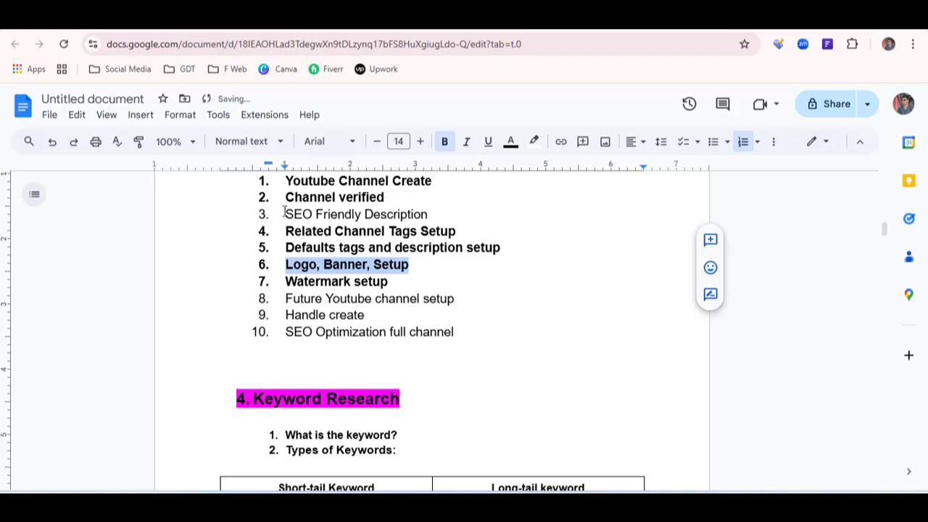
{"action": "left_click_drag", "start_coordinate": [284, 213], "coordinate": [435, 213]}
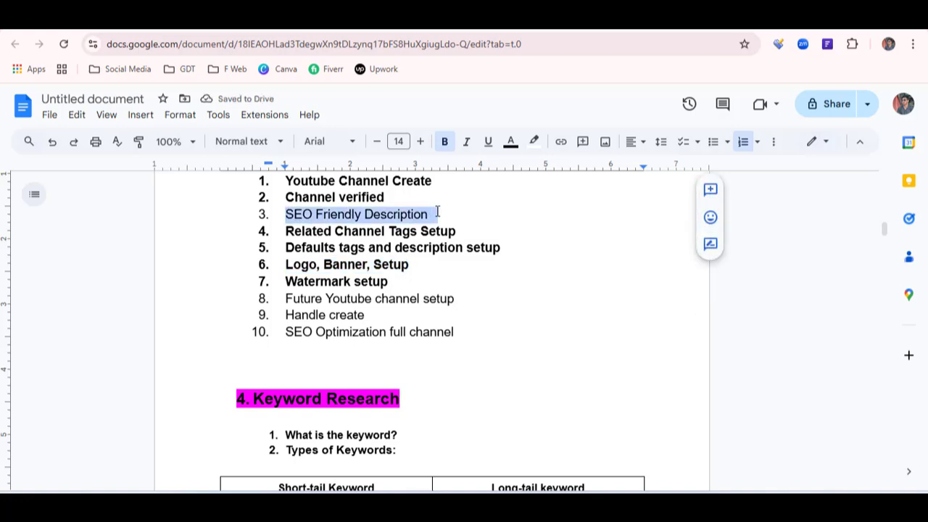
{"action": "left_click", "coordinate": [446, 142]}
- Make the Handle create checklist item bold
{"action": "scroll", "coordinate": [463, 305], "scroll_direction": "down", "scroll_amount": 2}
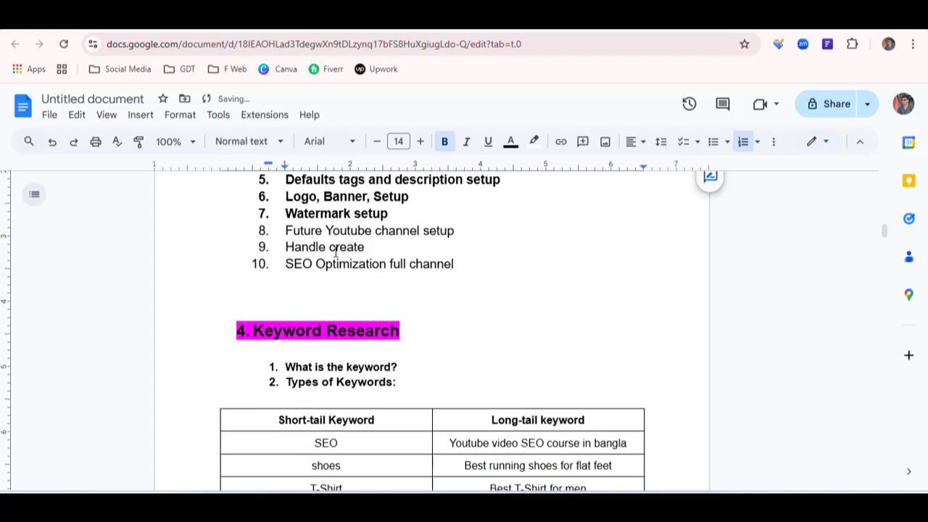
{"action": "left_click", "coordinate": [285, 231]}
{"action": "left_click_drag", "start_coordinate": [285, 230], "coordinate": [454, 231]}
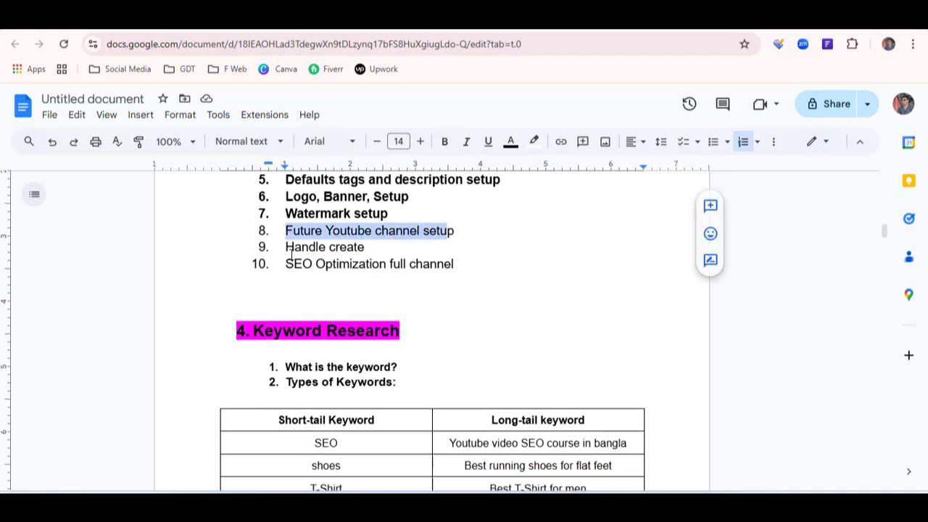
{"action": "left_click", "coordinate": [287, 246]}
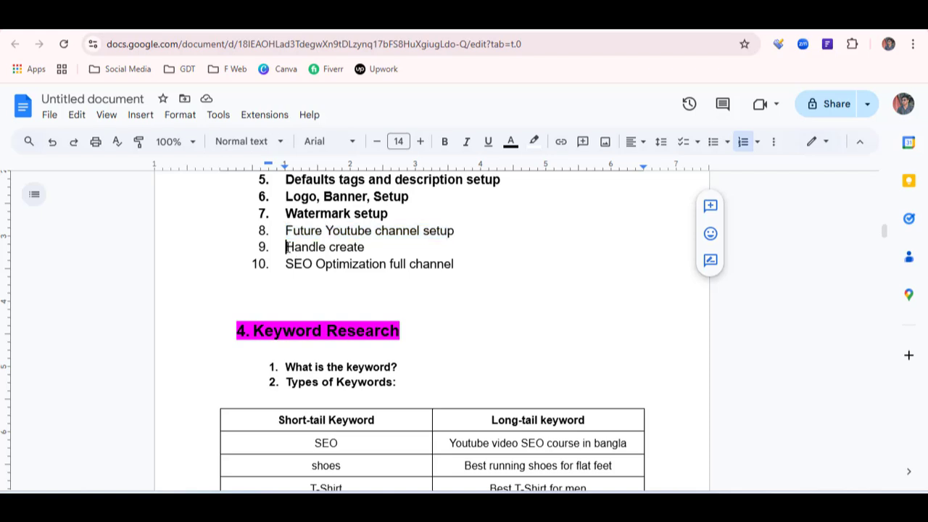
{"action": "left_click_drag", "start_coordinate": [286, 247], "coordinate": [368, 246]}
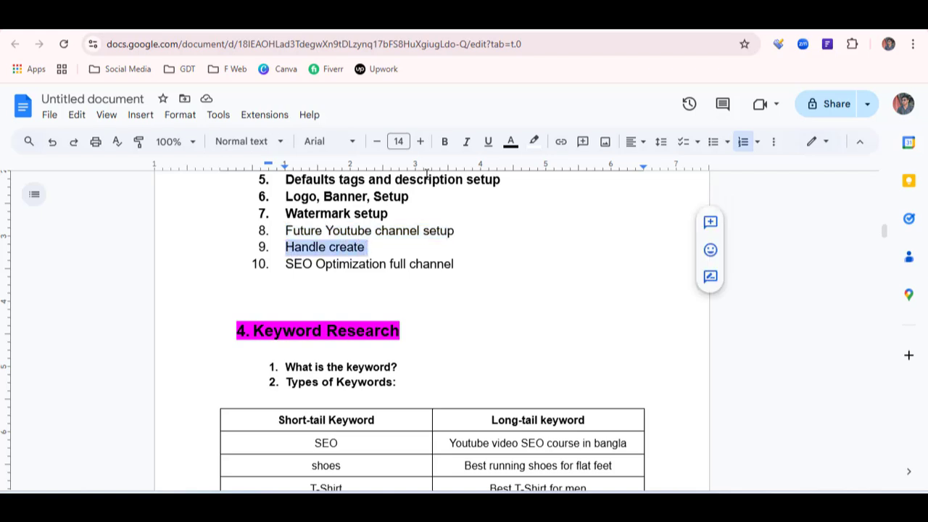
{"action": "left_click", "coordinate": [444, 142]}
- Make the SEO Optimization full channel checklist item bold
{"action": "scroll", "coordinate": [399, 287], "scroll_direction": "up", "scroll_amount": 1}
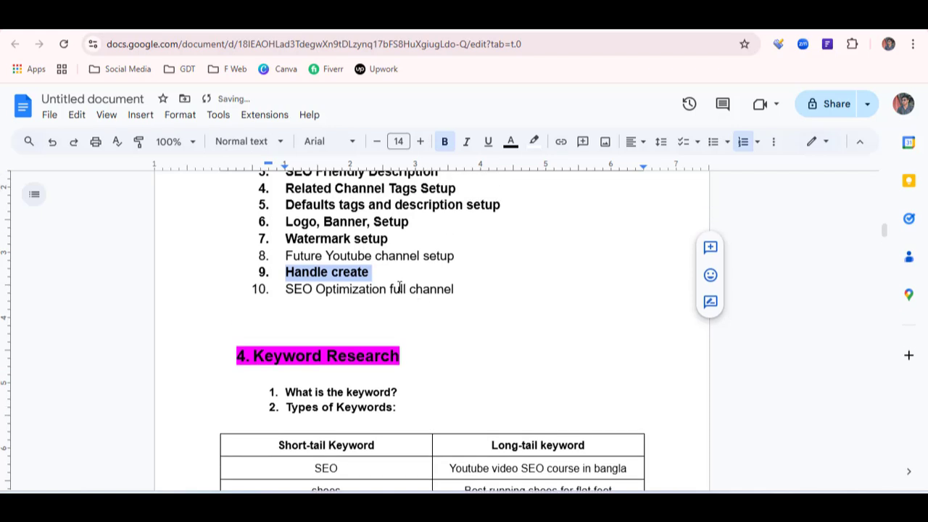
{"action": "scroll", "coordinate": [399, 287], "scroll_direction": "up", "scroll_amount": 2}
{"action": "left_click_drag", "start_coordinate": [288, 298], "coordinate": [468, 296]}
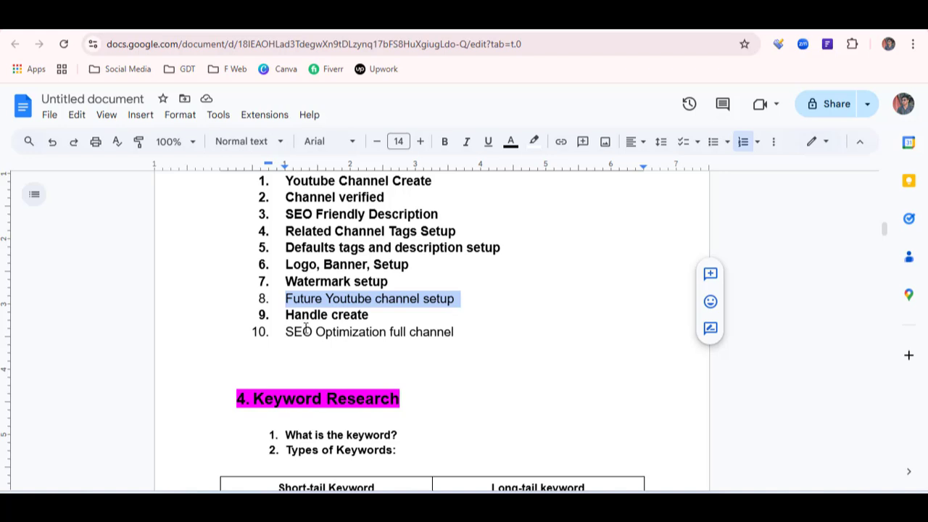
{"action": "left_click_drag", "start_coordinate": [285, 331], "coordinate": [464, 340]}
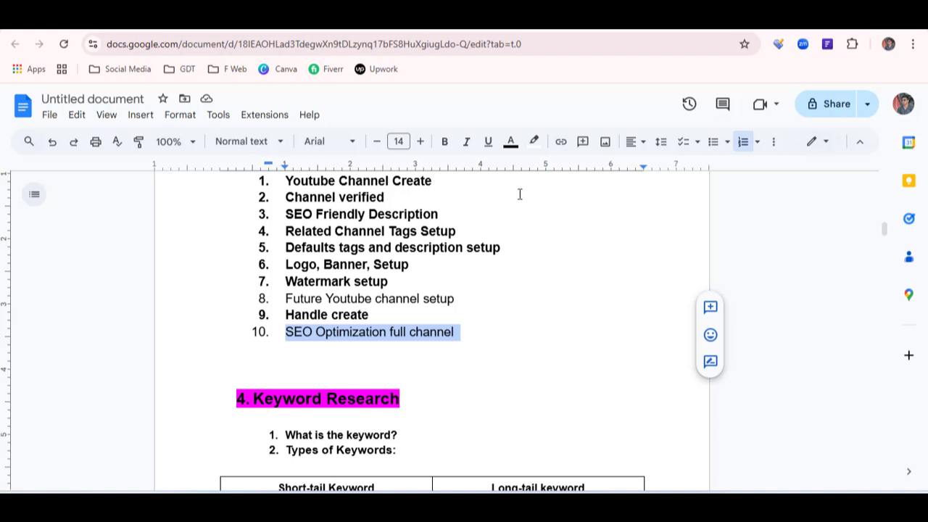
{"action": "left_click", "coordinate": [444, 141]}
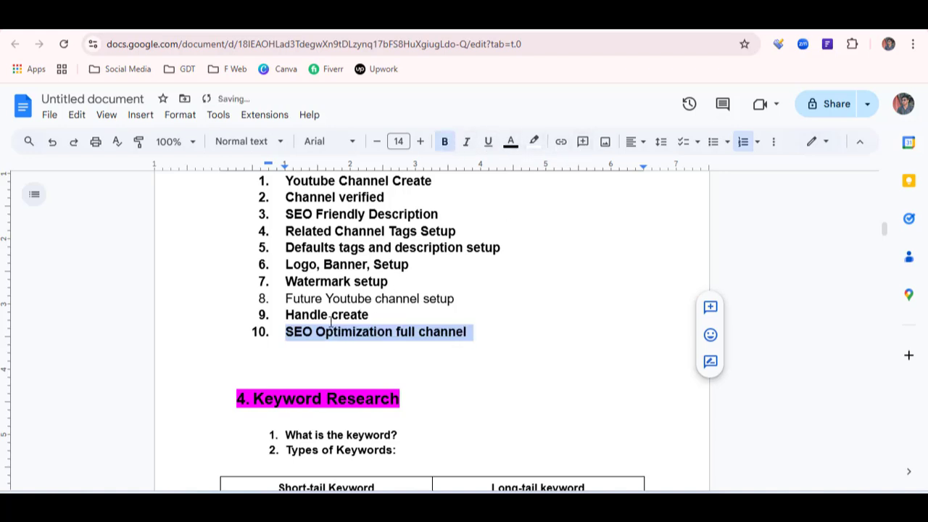
{"action": "left_click_drag", "start_coordinate": [287, 297], "coordinate": [455, 297]}
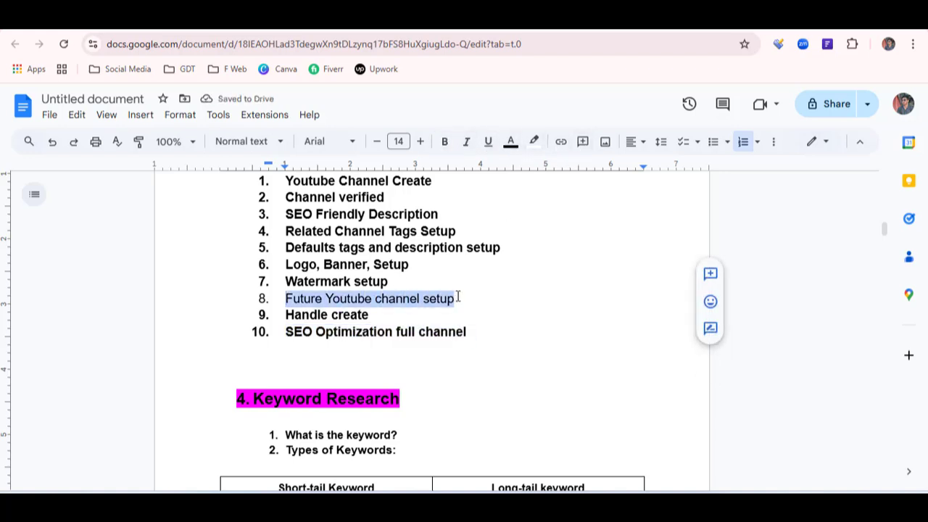
{"action": "scroll", "coordinate": [457, 321], "scroll_direction": "up", "scroll_amount": 1}
{"action": "scroll", "coordinate": [457, 321], "scroll_direction": "up", "scroll_amount": 1}
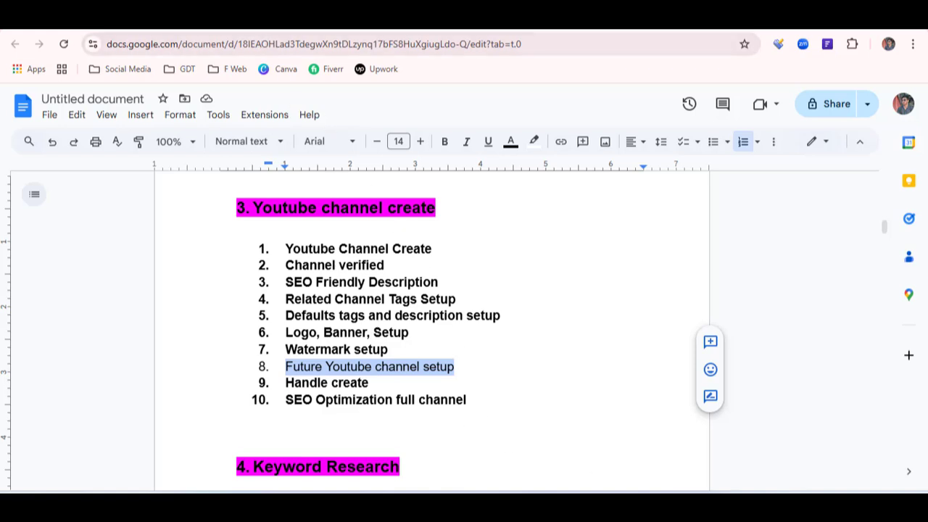
- In YouTube Studio's Channel customization, open the Home tab and switch it on
{"action": "mouse_move", "coordinate": [608, 505]}
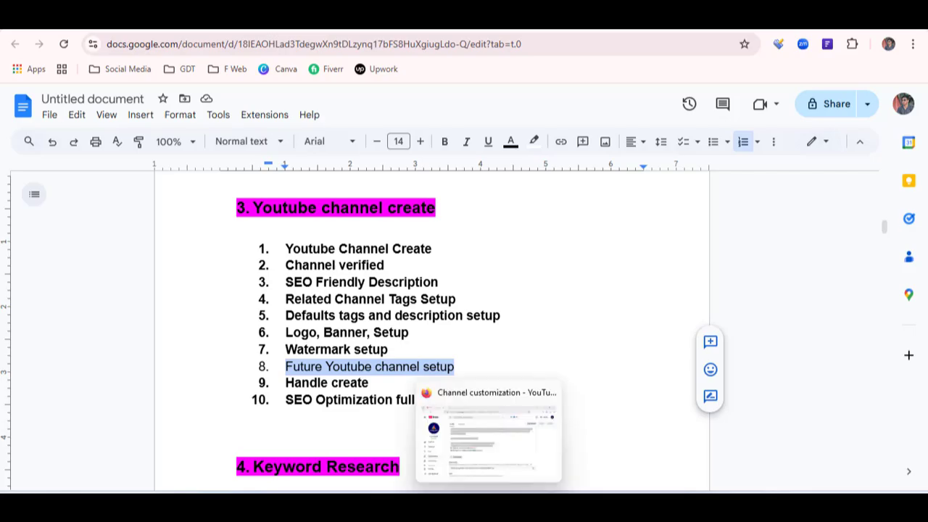
{"action": "left_click", "coordinate": [488, 394]}
{"action": "scroll", "coordinate": [355, 385], "scroll_direction": "up", "scroll_amount": 4}
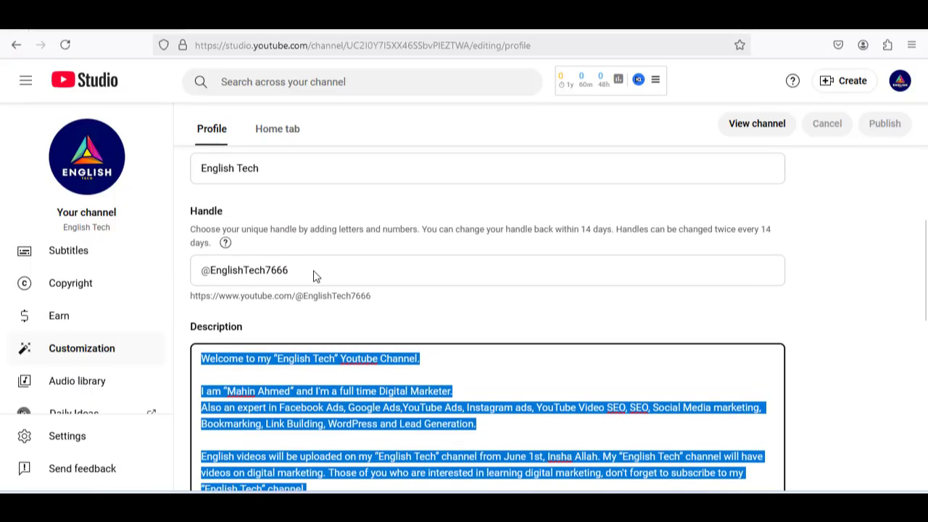
{"action": "left_click", "coordinate": [276, 130]}
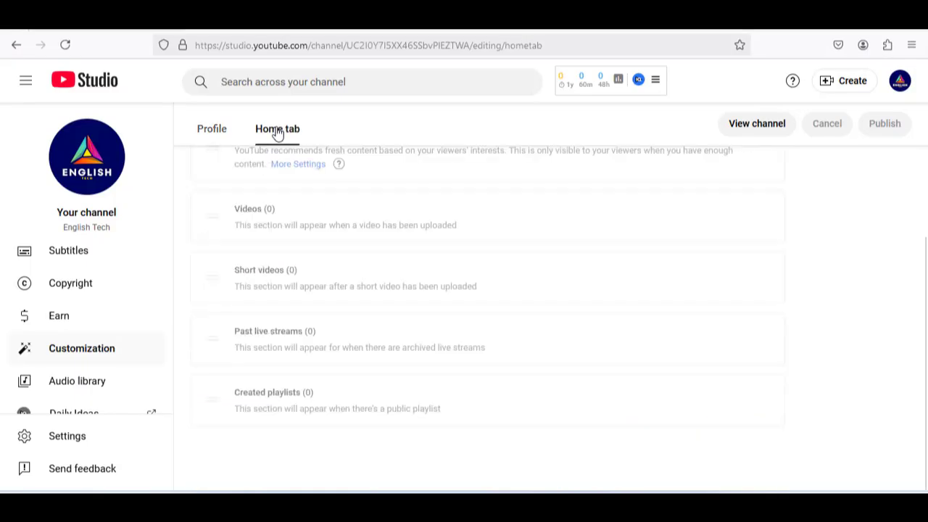
{"action": "scroll", "coordinate": [353, 224], "scroll_direction": "up", "scroll_amount": 3}
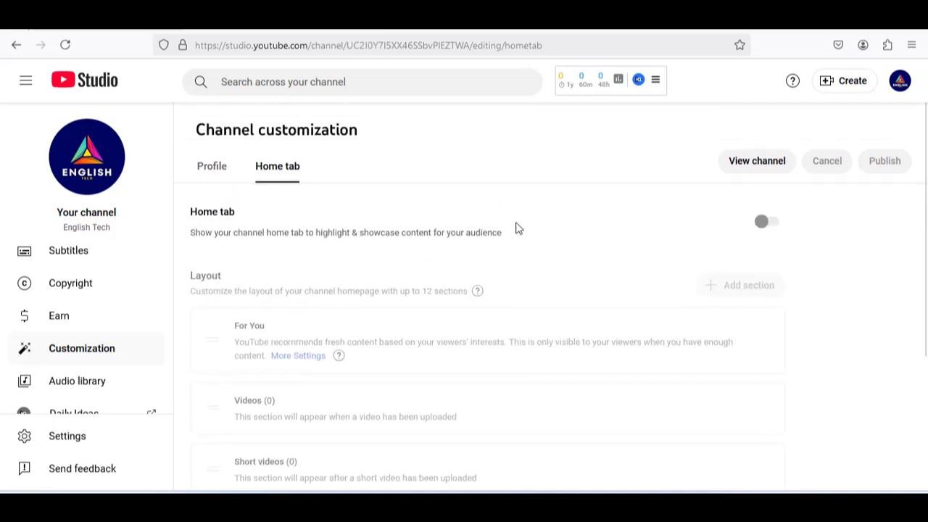
{"action": "left_click", "coordinate": [762, 223]}
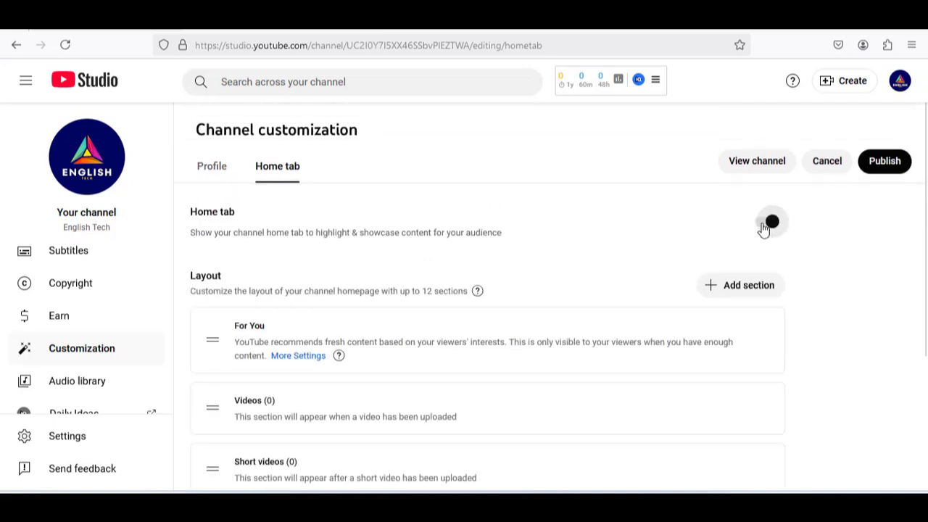
- Show the list of section types available to add to the Home tab layout
{"action": "scroll", "coordinate": [605, 229], "scroll_direction": "down", "scroll_amount": 3}
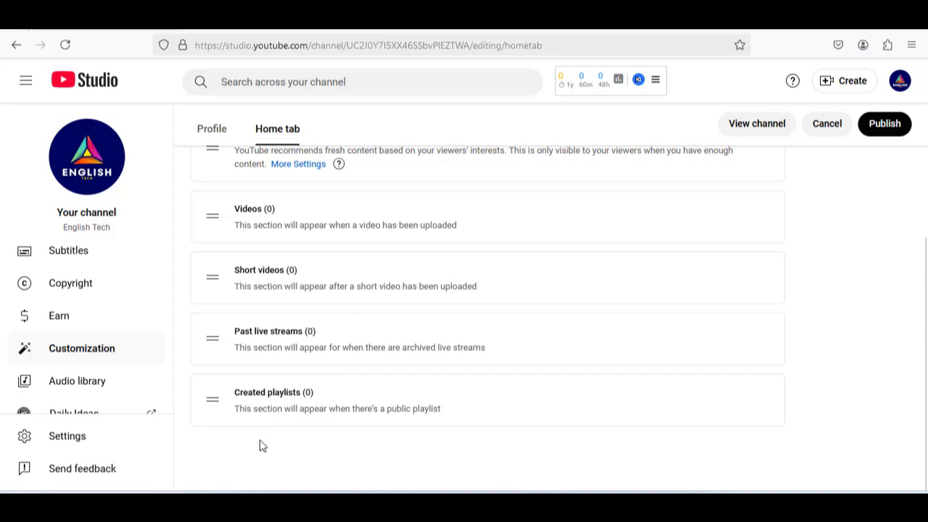
{"action": "scroll", "coordinate": [271, 443], "scroll_direction": "up", "scroll_amount": 3}
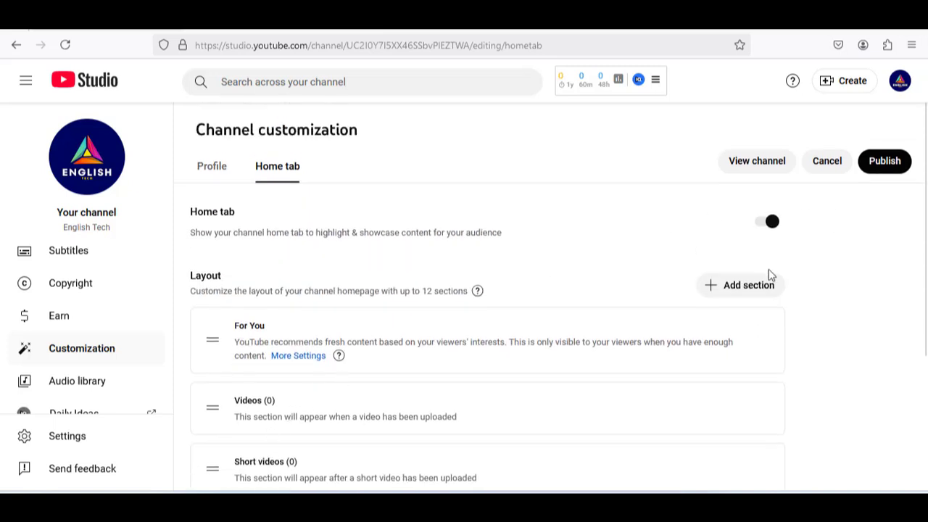
{"action": "left_click", "coordinate": [726, 290]}
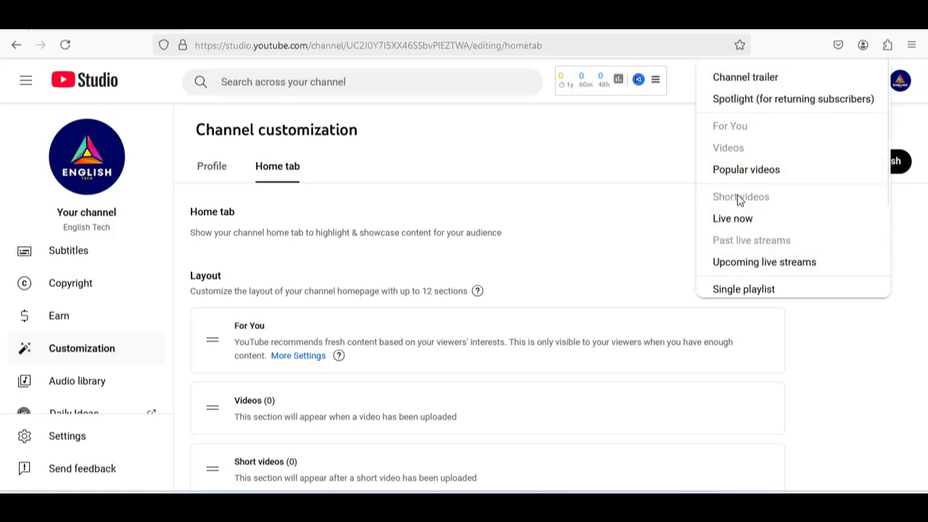
{"action": "scroll", "coordinate": [742, 190], "scroll_direction": "down", "scroll_amount": 3}
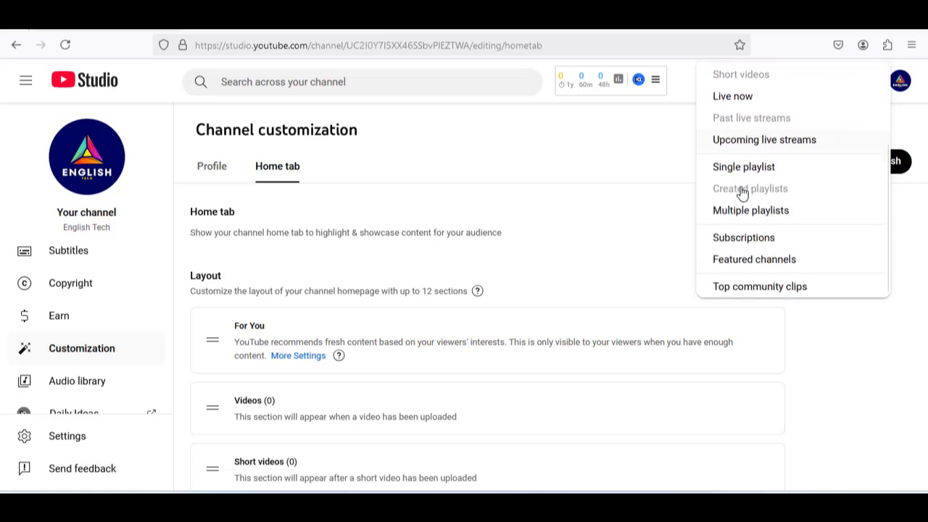
- Add a Featured channels section titled 'My channel' with one channel found by searching 'ma'
{"action": "left_click", "coordinate": [746, 258]}
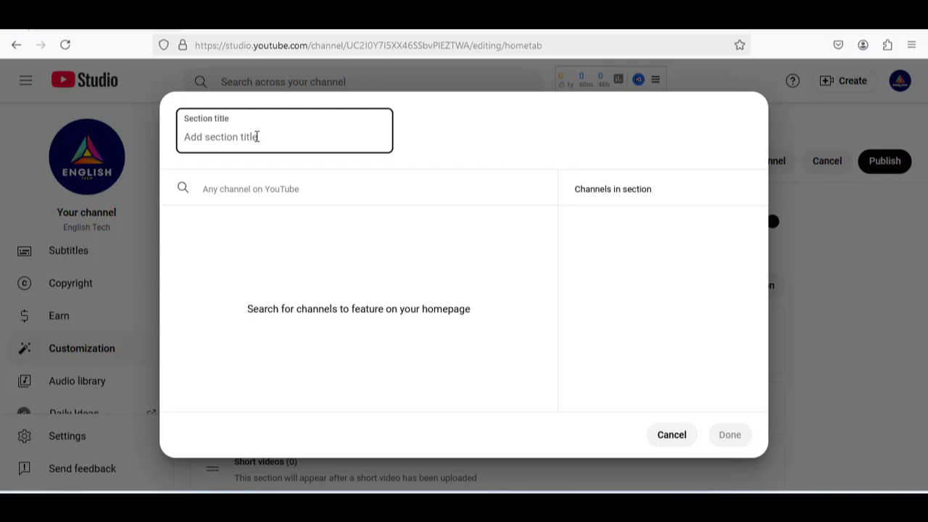
{"action": "type", "text": "M"}
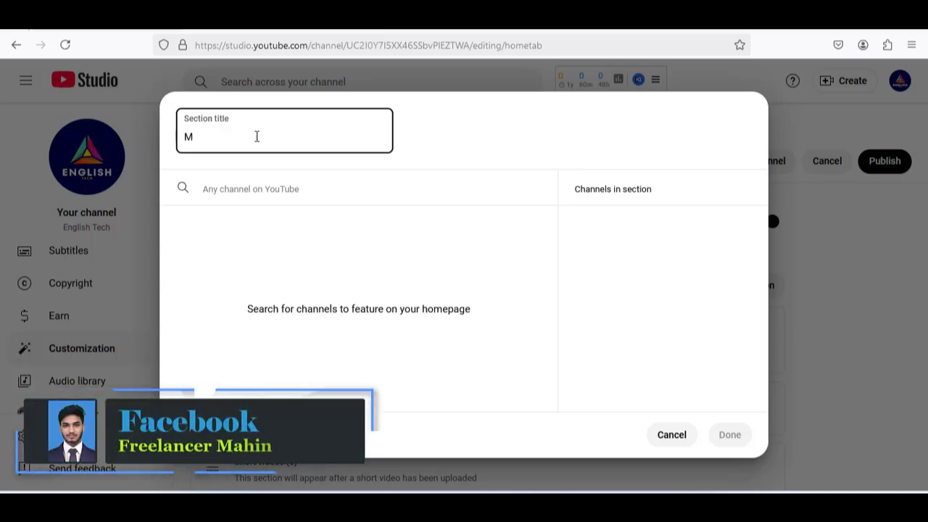
{"action": "type", "text": "y"}
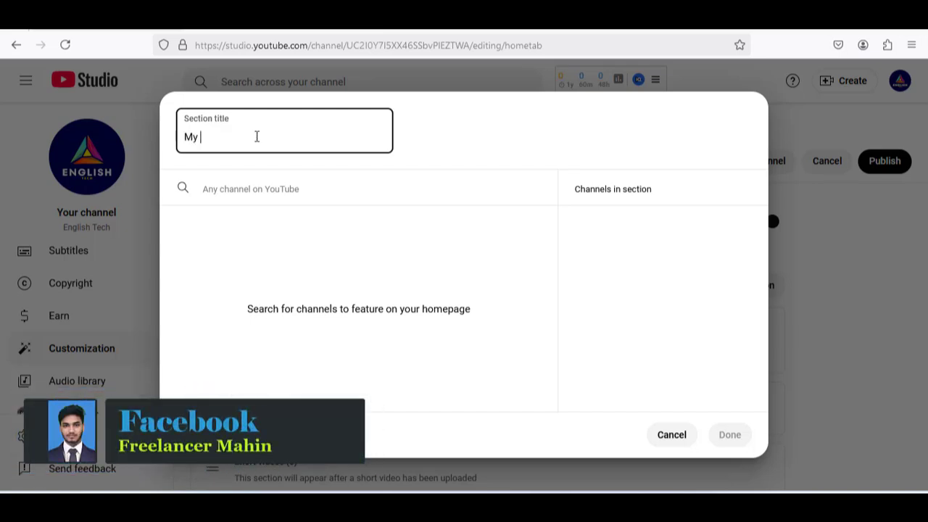
{"action": "type", "text": " chan"}
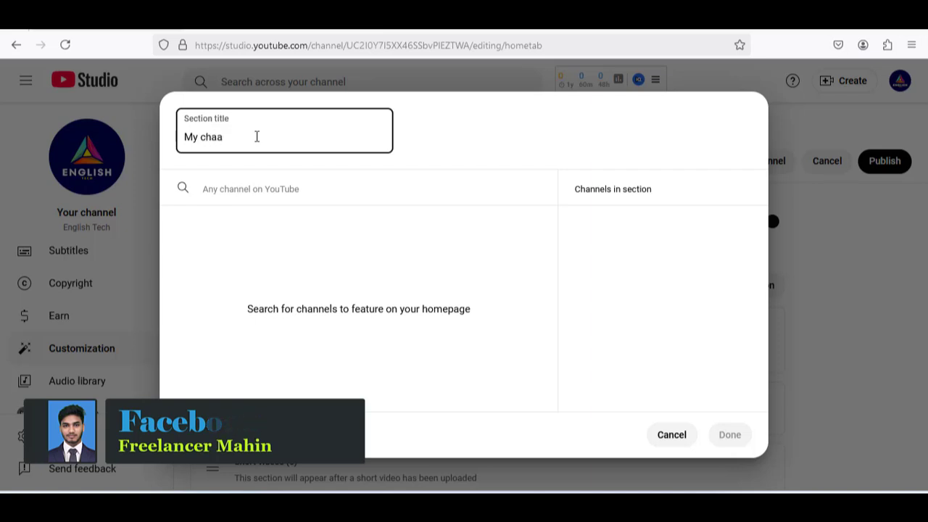
{"action": "type", "text": "nel"}
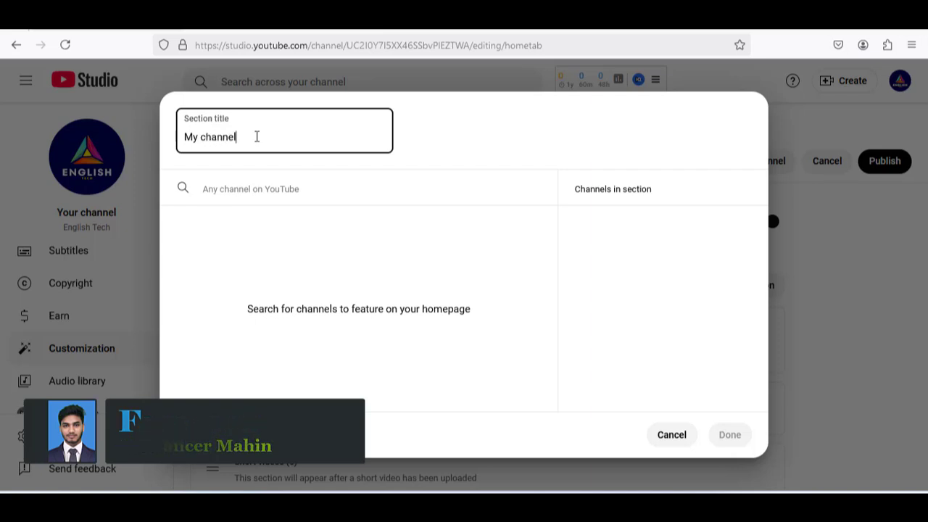
{"action": "left_click", "coordinate": [259, 189]}
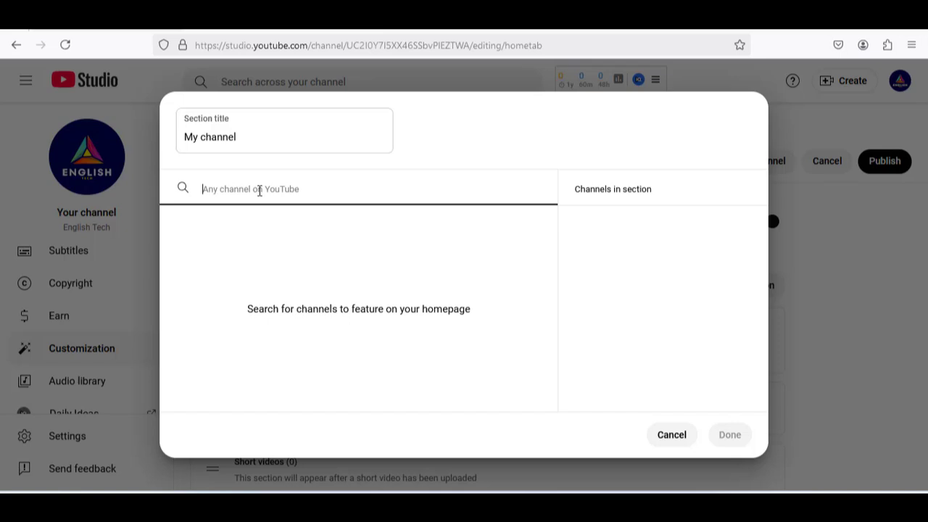
{"action": "type", "text": "mahinahmedyt"}
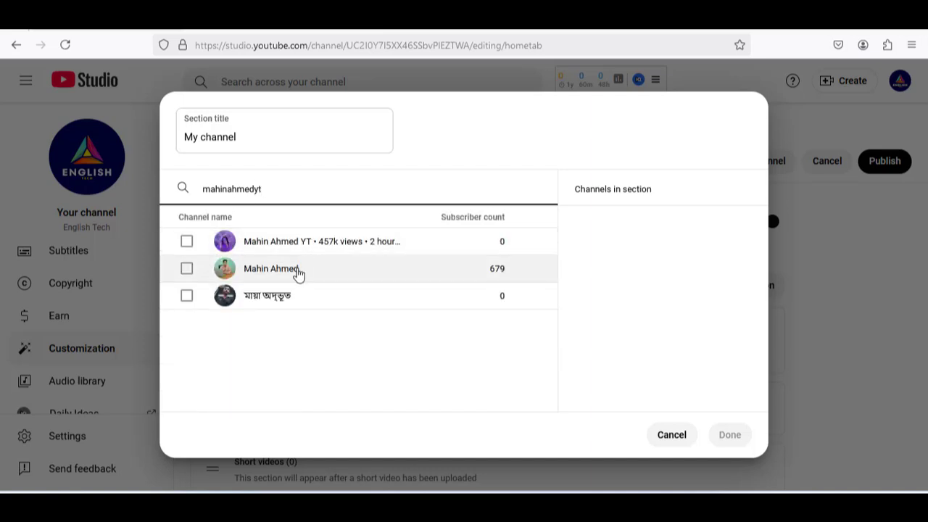
{"action": "left_click", "coordinate": [298, 273]}
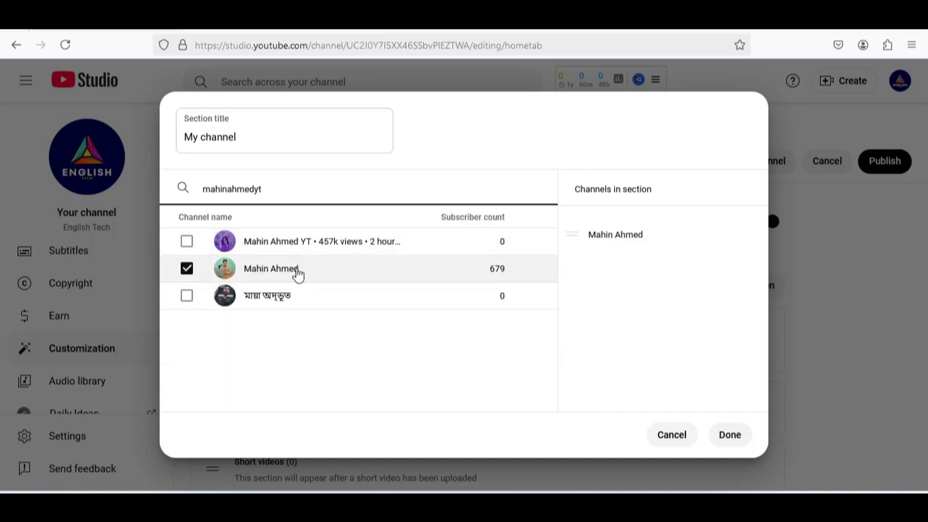
{"action": "left_click", "coordinate": [729, 434]}
{"action": "scroll", "coordinate": [729, 443], "scroll_direction": "down", "scroll_amount": 3}
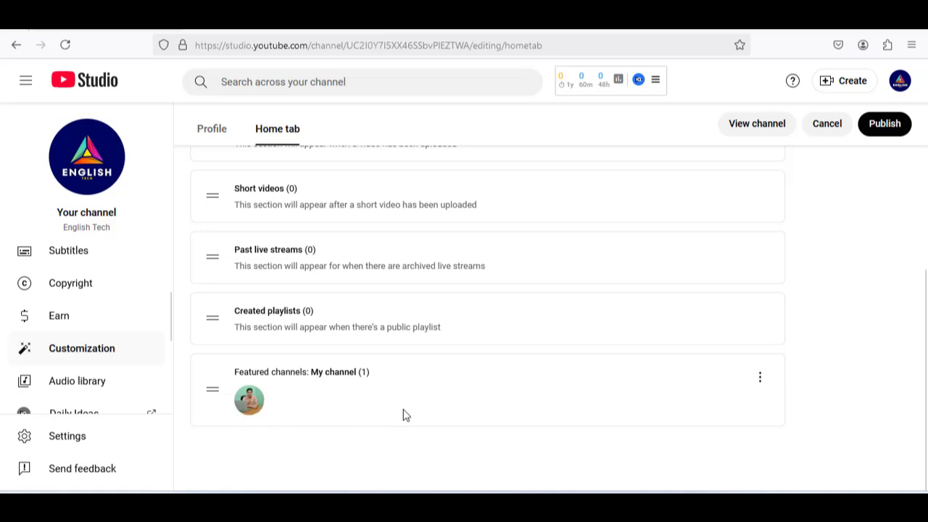
{"action": "scroll", "coordinate": [403, 414], "scroll_direction": "up", "scroll_amount": 3}
- Publish the Home tab layout with the new My channel featured section
{"action": "left_click", "coordinate": [887, 128]}
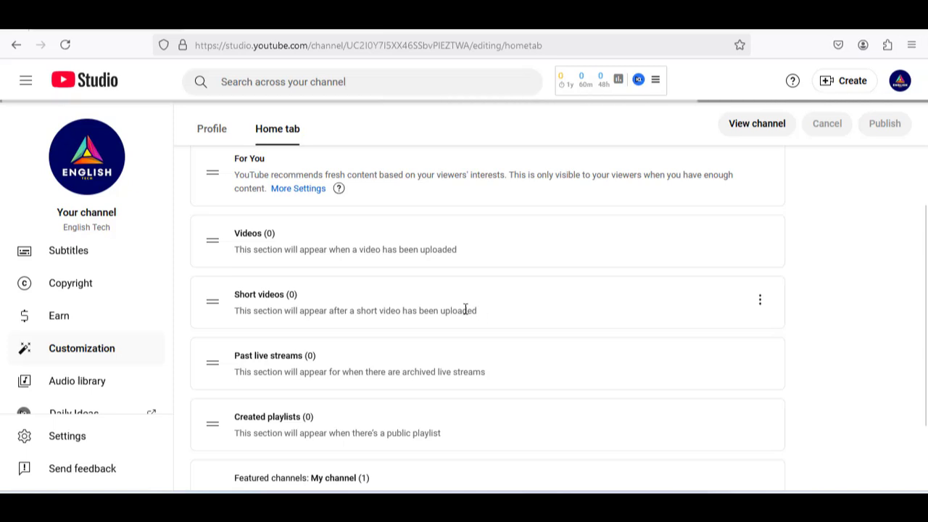
{"action": "scroll", "coordinate": [457, 321], "scroll_direction": "down", "scroll_amount": 3}
{"action": "scroll", "coordinate": [457, 322], "scroll_direction": "up", "scroll_amount": 3}
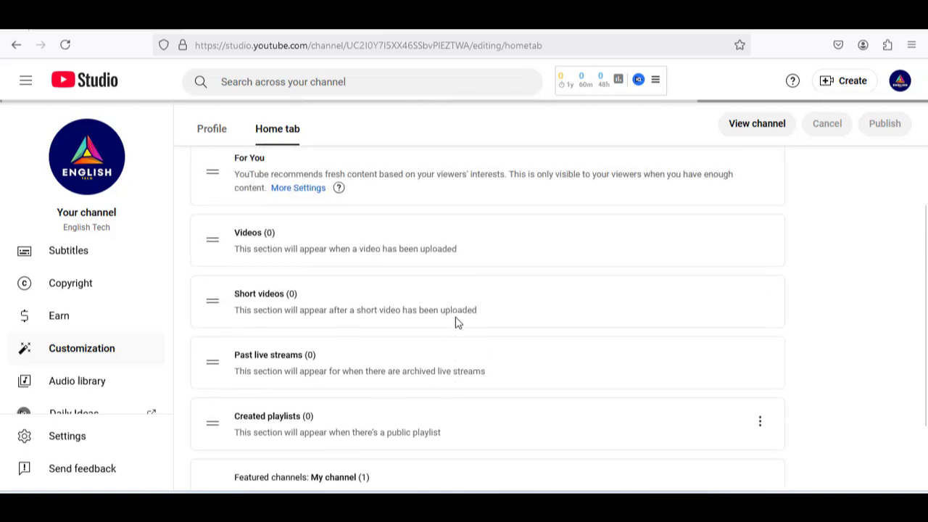
{"action": "scroll", "coordinate": [457, 321], "scroll_direction": "up", "scroll_amount": 3}
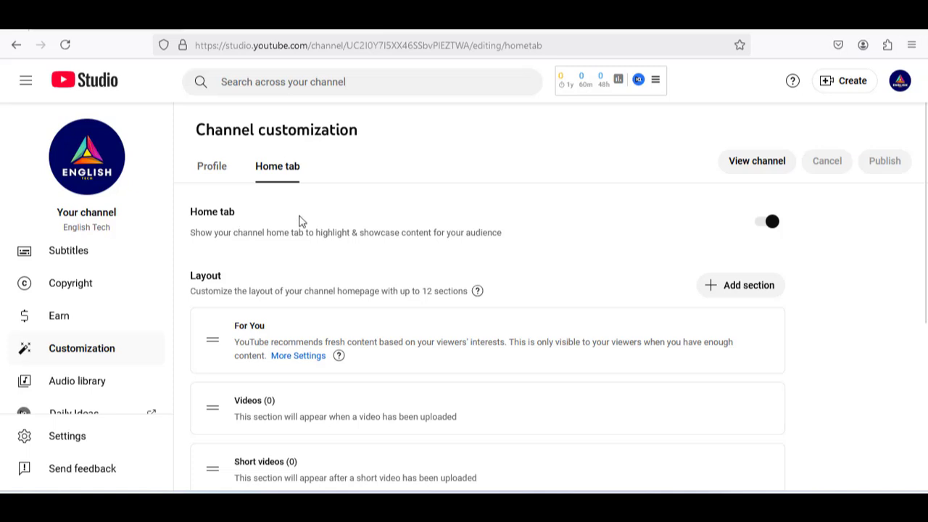
{"action": "left_click", "coordinate": [902, 85]}
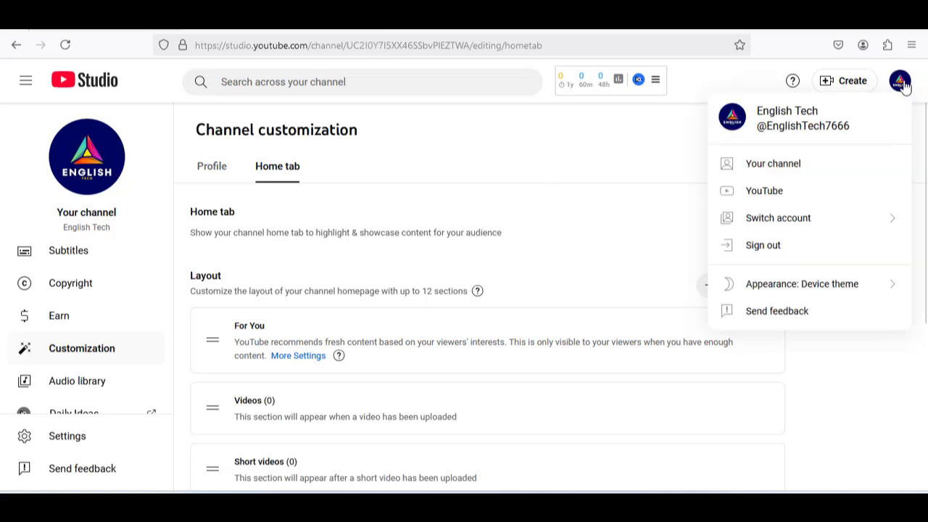
{"action": "left_click", "coordinate": [777, 179]}
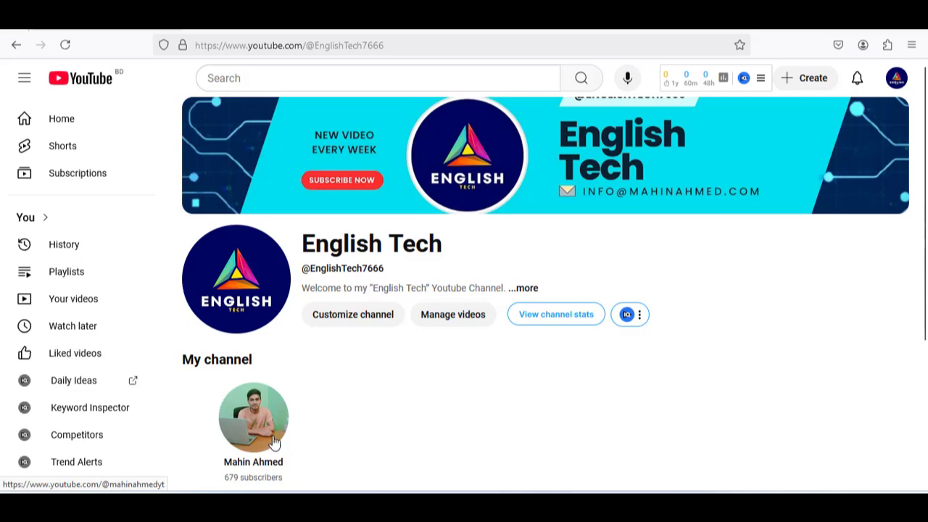
{"action": "scroll", "coordinate": [273, 432], "scroll_direction": "down", "scroll_amount": 3}
{"action": "scroll", "coordinate": [256, 396], "scroll_direction": "up", "scroll_amount": 1}
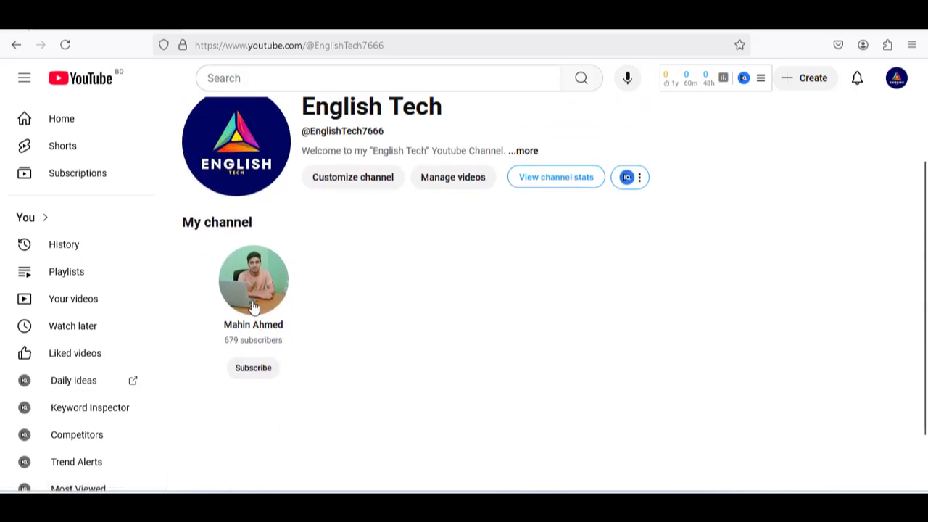
{"action": "scroll", "coordinate": [253, 306], "scroll_direction": "up", "scroll_amount": 1}
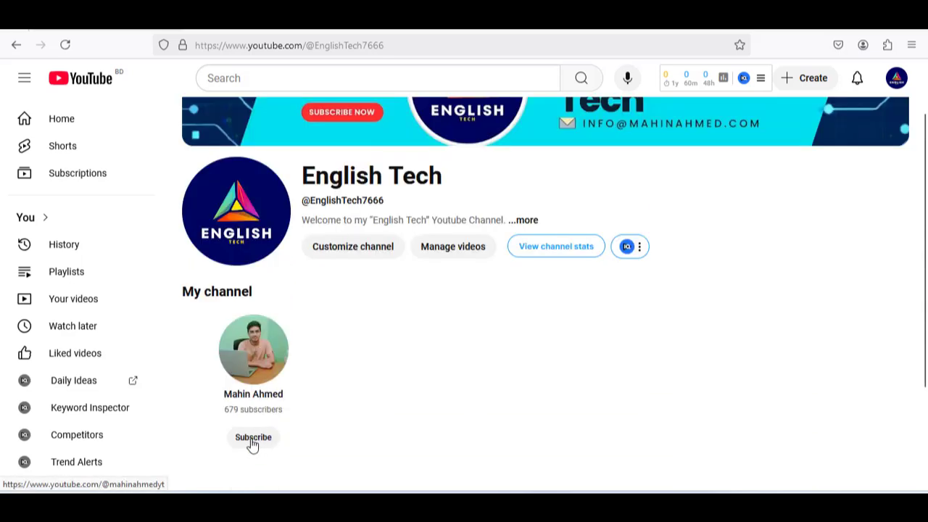
{"action": "scroll", "coordinate": [355, 378], "scroll_direction": "up", "scroll_amount": 1}
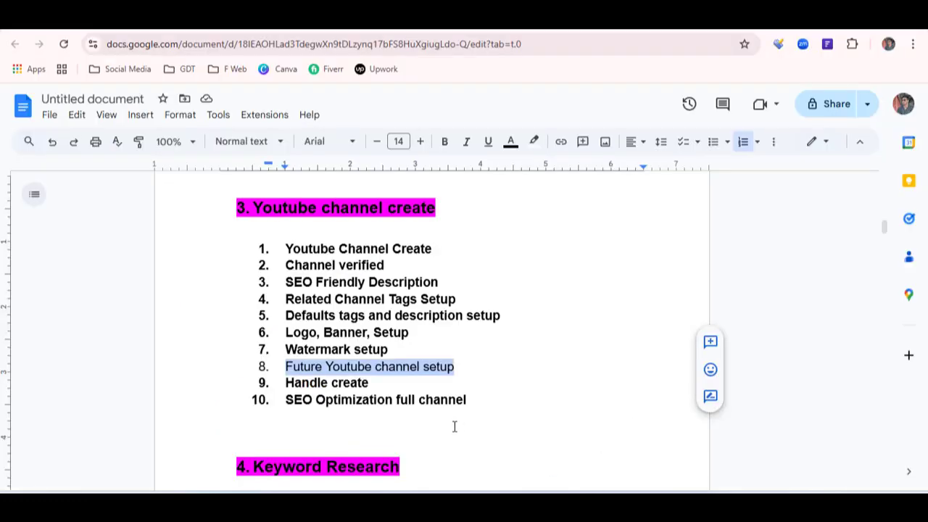
- Add item 11 'Social media link add' below the SEO Optimization full channel item
{"action": "left_click", "coordinate": [478, 400]}
{"action": "key", "text": "Return"}
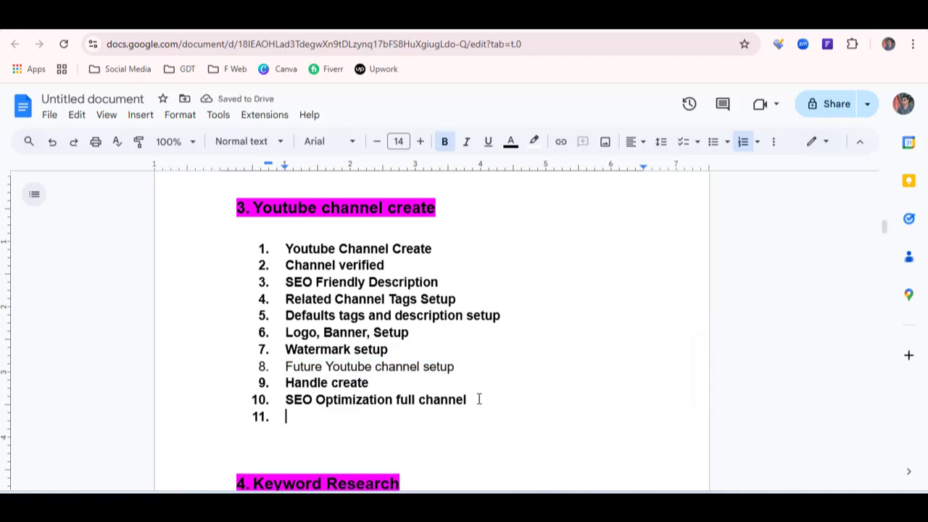
{"action": "type", "text": "soci"}
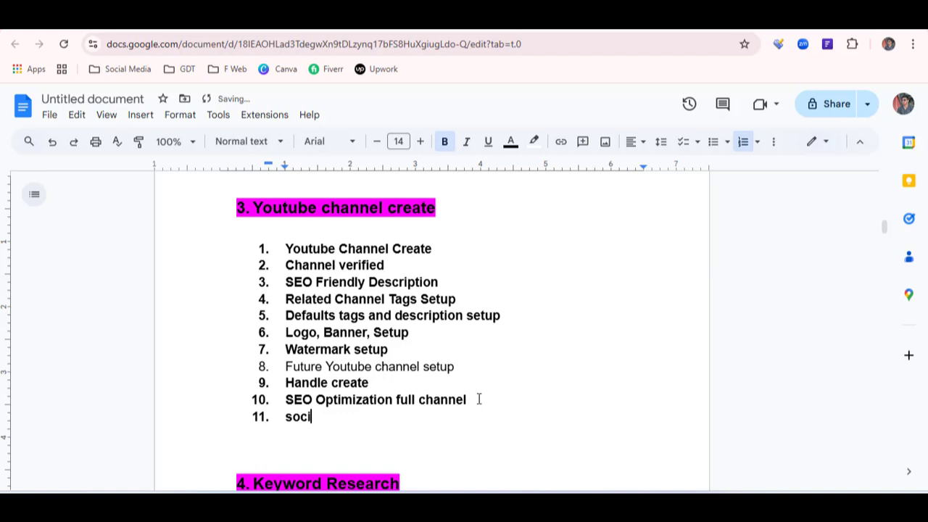
{"action": "type", "text": "al medi"}
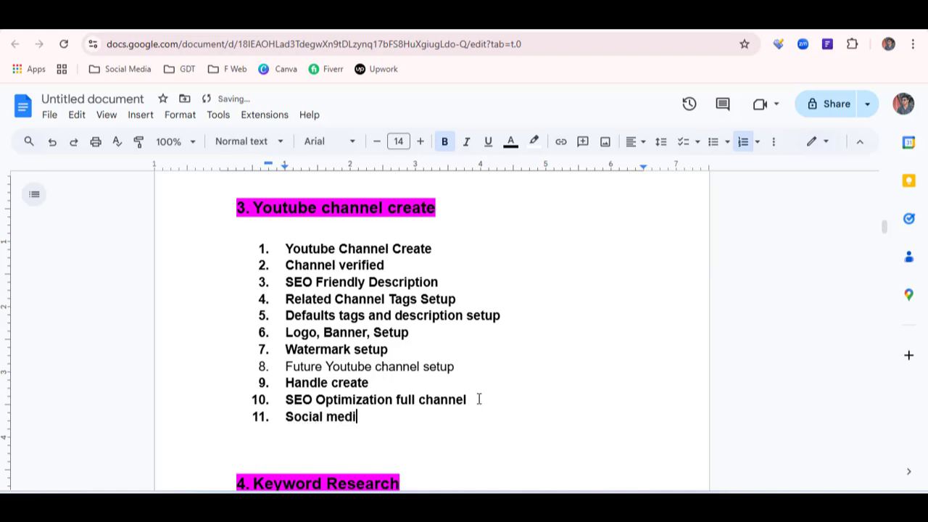
{"action": "type", "text": "a link add"}
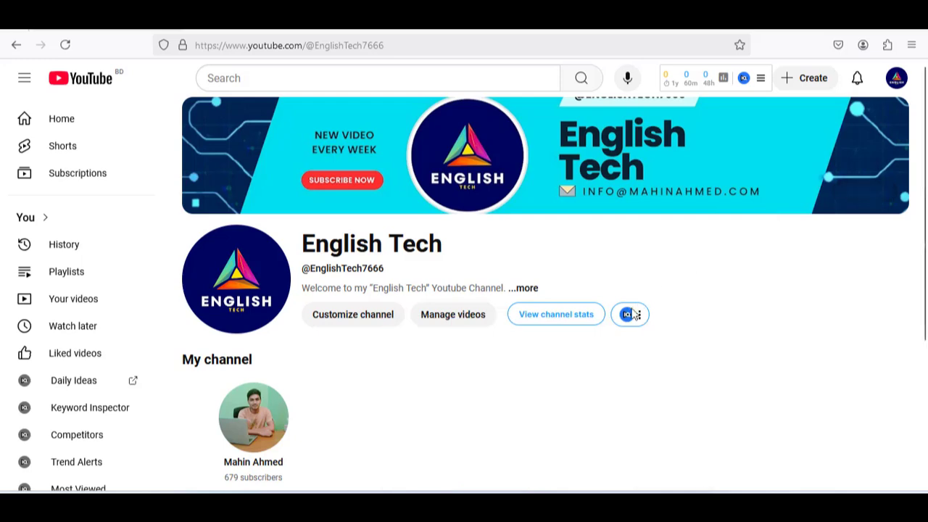
- From the channel page, open Customize channel in YouTube Studio
{"action": "scroll", "coordinate": [386, 377], "scroll_direction": "down", "scroll_amount": 1}
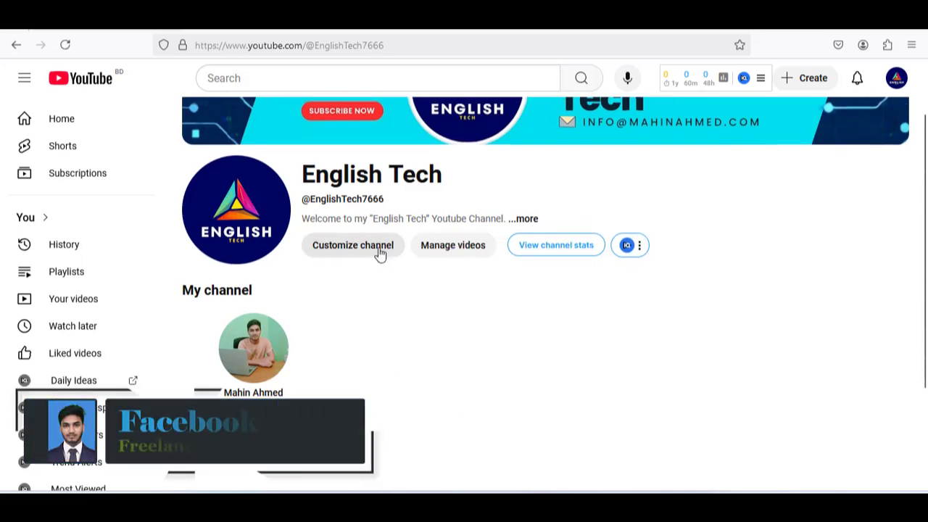
{"action": "left_click", "coordinate": [380, 246]}
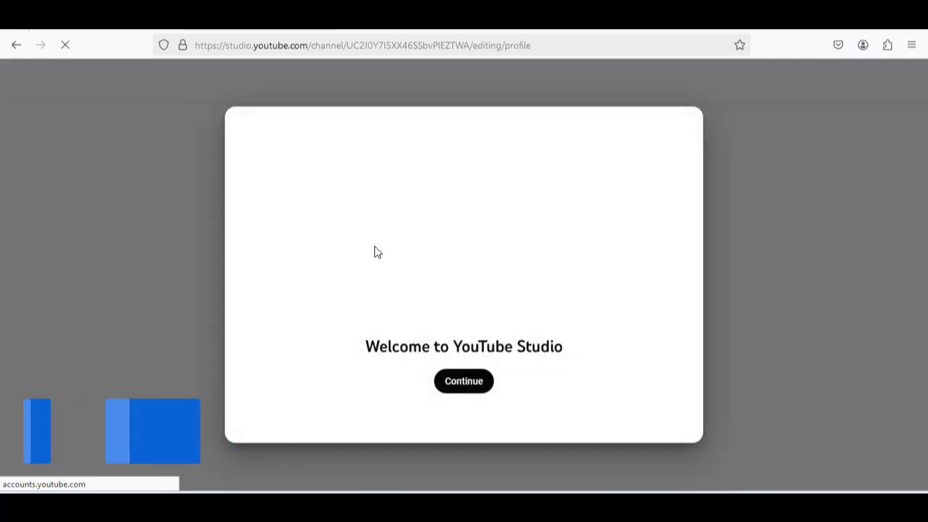
- Dismiss the welcome message and add a new link in the profile Links section
{"action": "left_click", "coordinate": [460, 383]}
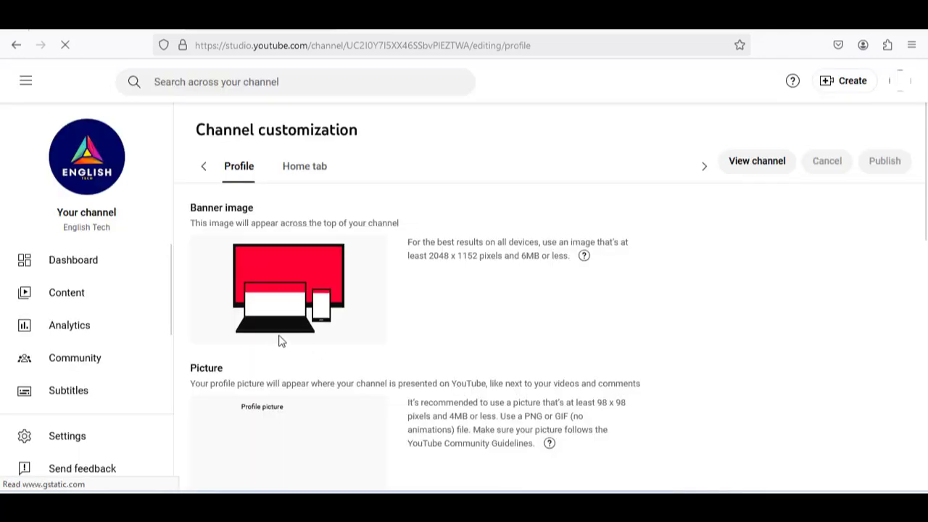
{"action": "scroll", "coordinate": [280, 342], "scroll_direction": "down", "scroll_amount": 1}
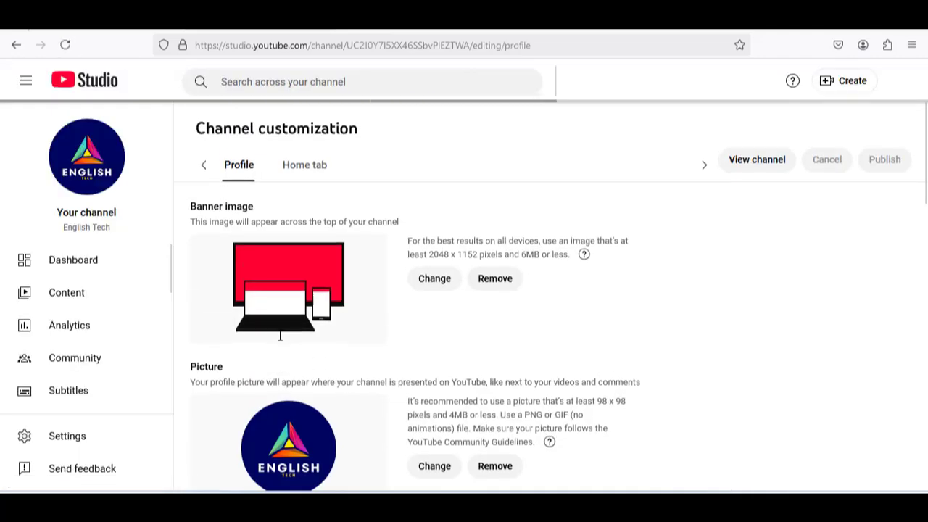
{"action": "scroll", "coordinate": [280, 341], "scroll_direction": "down", "scroll_amount": 4}
{"action": "scroll", "coordinate": [279, 342], "scroll_direction": "down", "scroll_amount": 7}
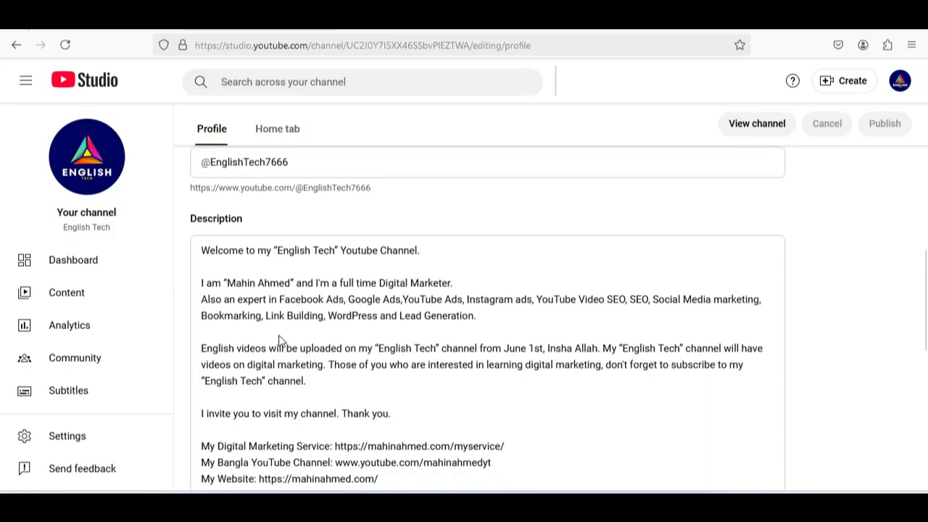
{"action": "scroll", "coordinate": [249, 274], "scroll_direction": "down", "scroll_amount": 2}
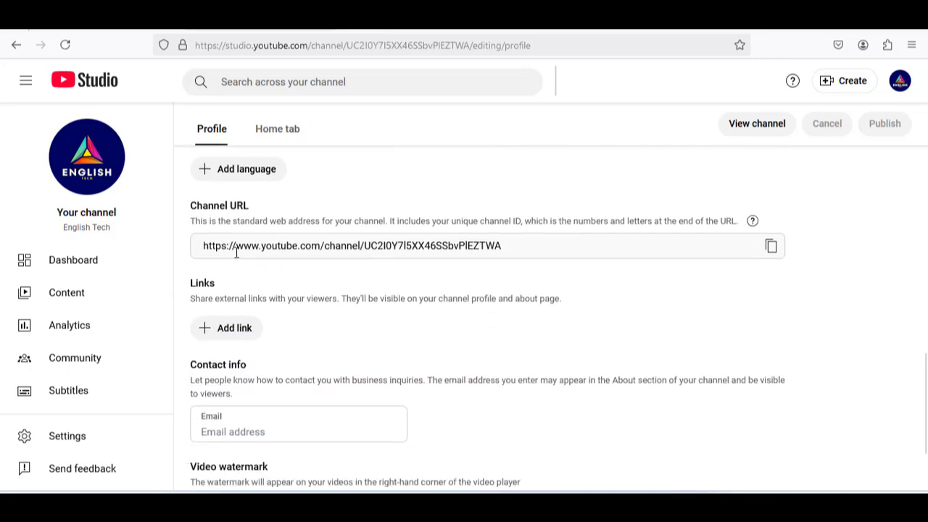
{"action": "scroll", "coordinate": [239, 255], "scroll_direction": "down", "scroll_amount": 1}
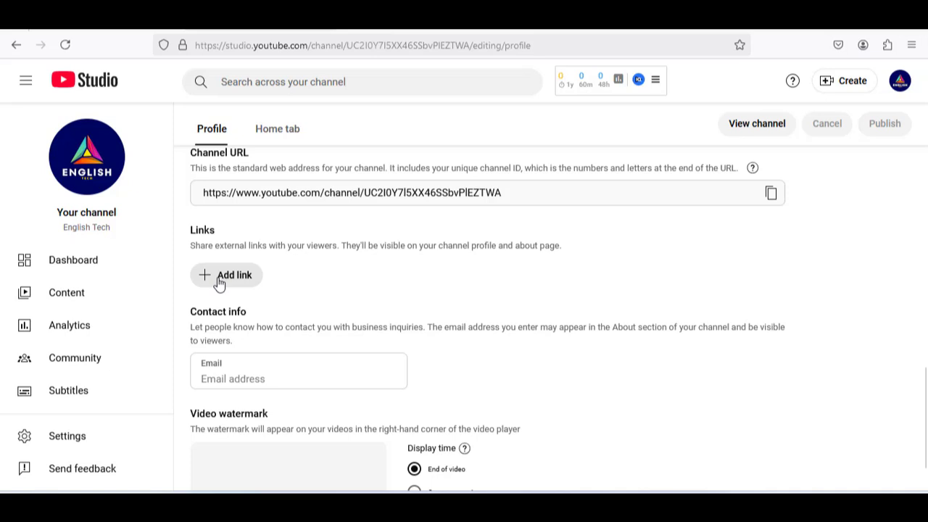
{"action": "left_click", "coordinate": [220, 282]}
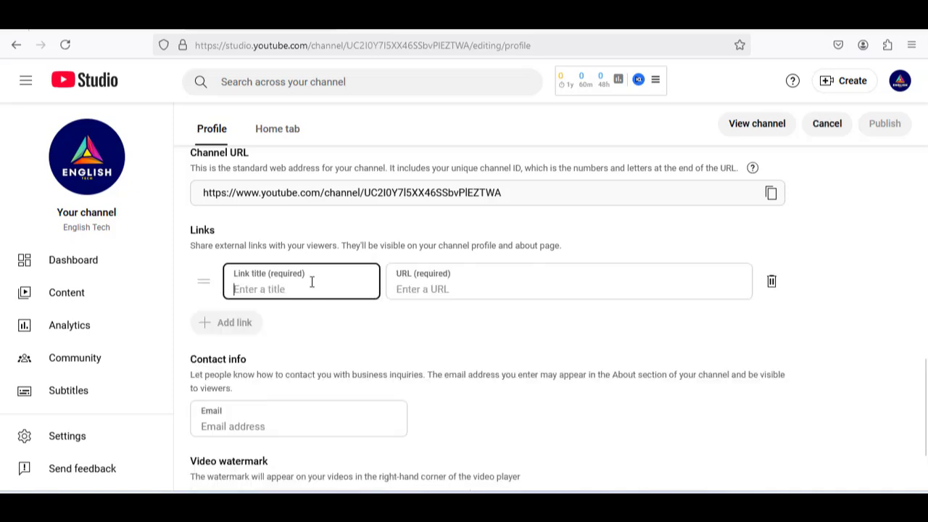
- Title the link 'youtube', enter the creator's YouTube channel URL, and publish
{"action": "left_click", "coordinate": [308, 287]}
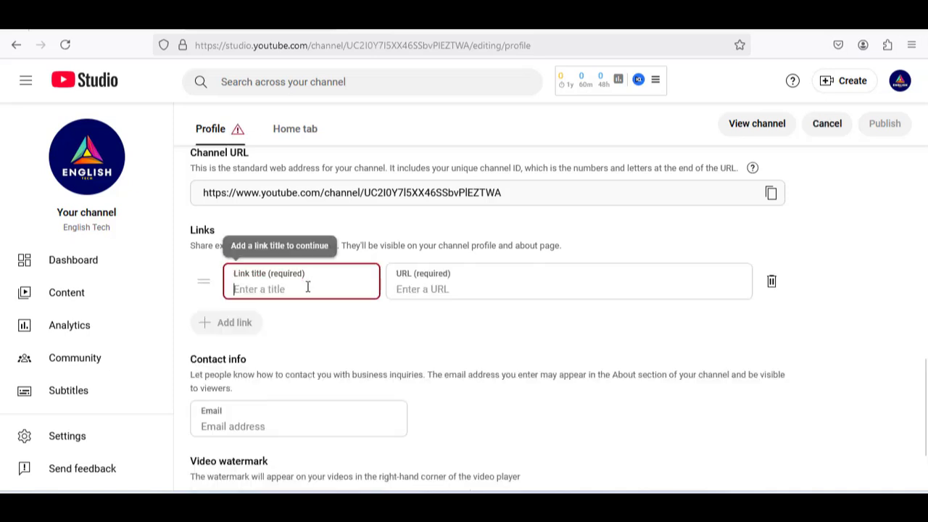
{"action": "type", "text": "yotube"}
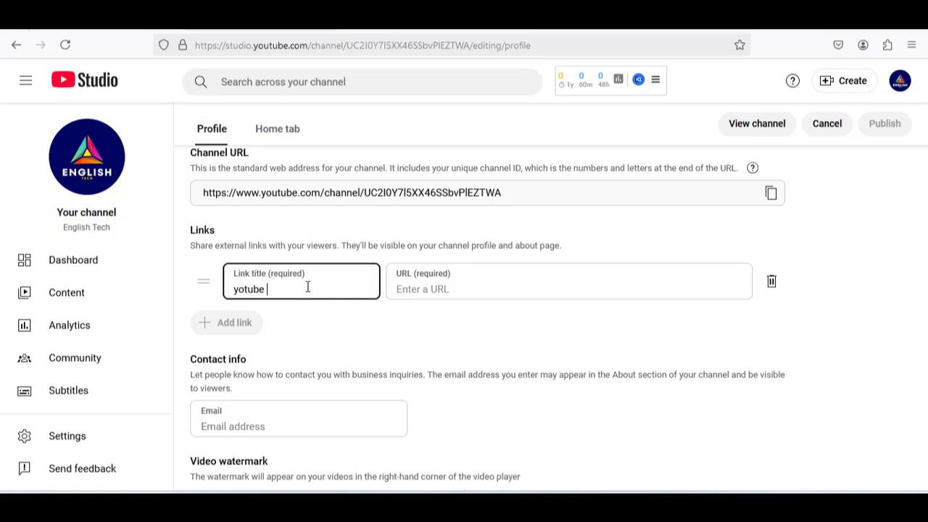
{"action": "key", "text": "BackSpace"}
{"action": "key", "text": "BackSpace"}
{"action": "key", "text": "BackSpace"}
{"action": "left_click", "coordinate": [455, 283]}
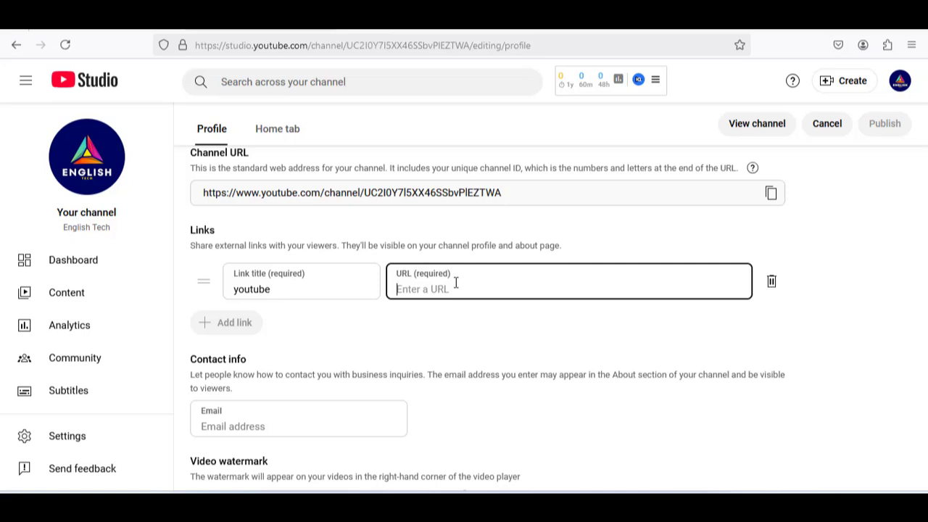
{"action": "type", "text": "www.y"}
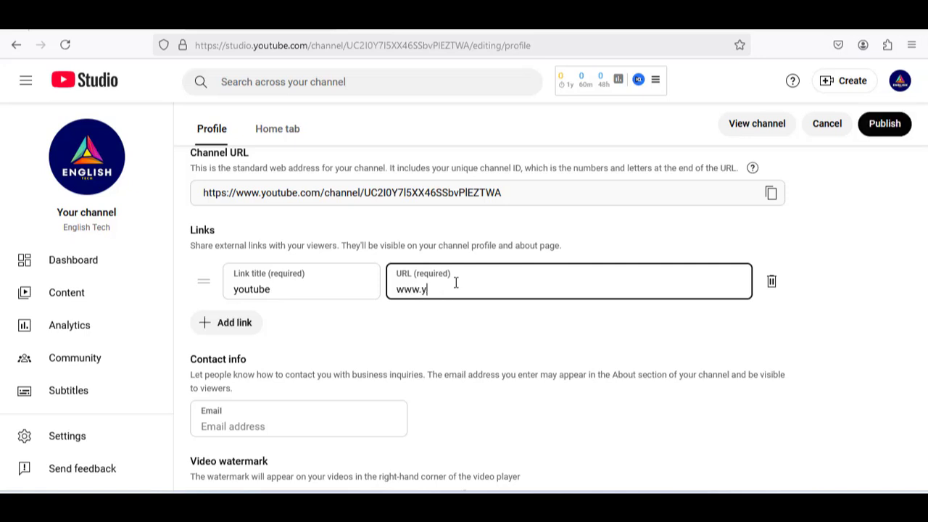
{"action": "type", "text": "outube.c"}
{"action": "type", "text": "om/mahinahmedyt"}
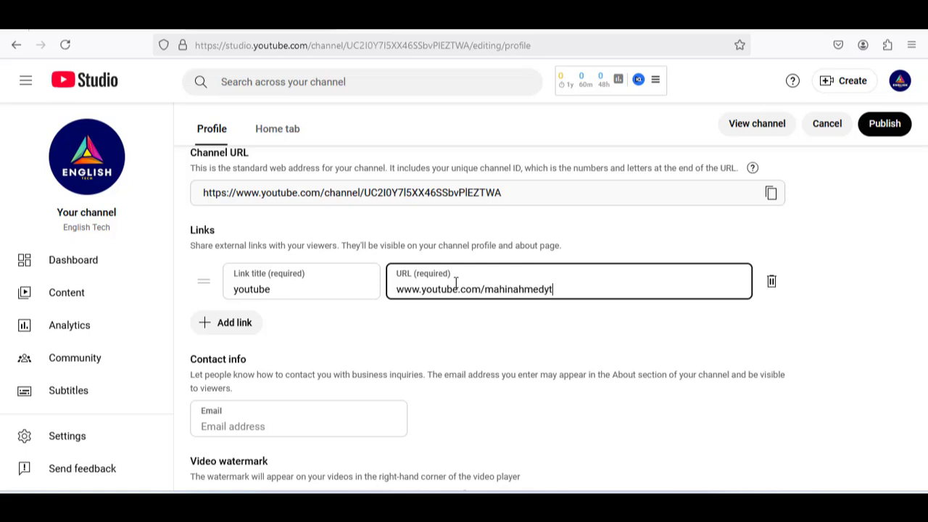
{"action": "left_click", "coordinate": [886, 124]}
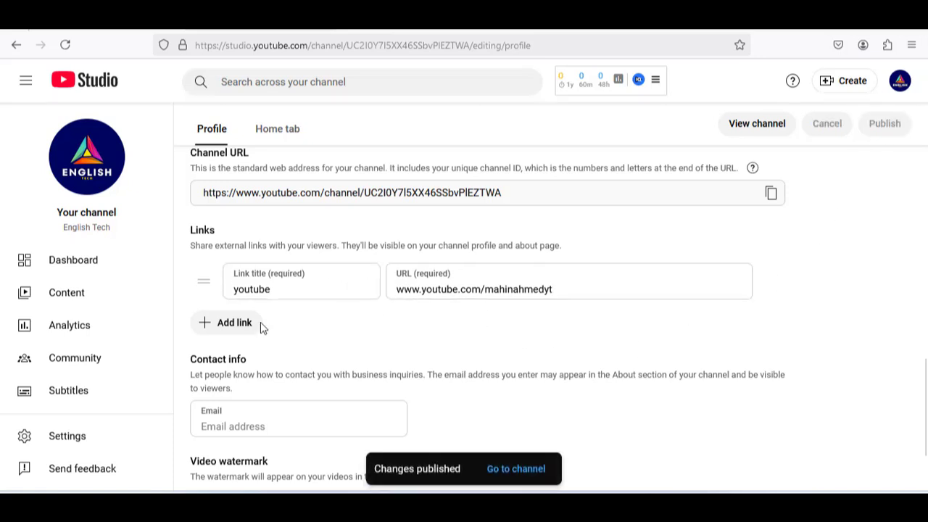
- Add a second channel link titled 'facebook', leaving its URL field empty for now
{"action": "left_click", "coordinate": [209, 326]}
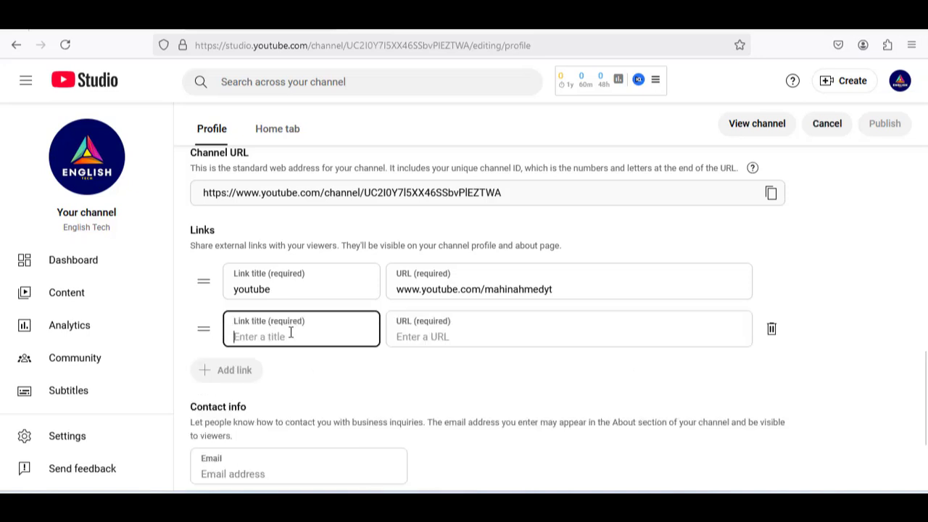
{"action": "type", "text": "facebook"}
{"action": "left_click", "coordinate": [439, 336]}
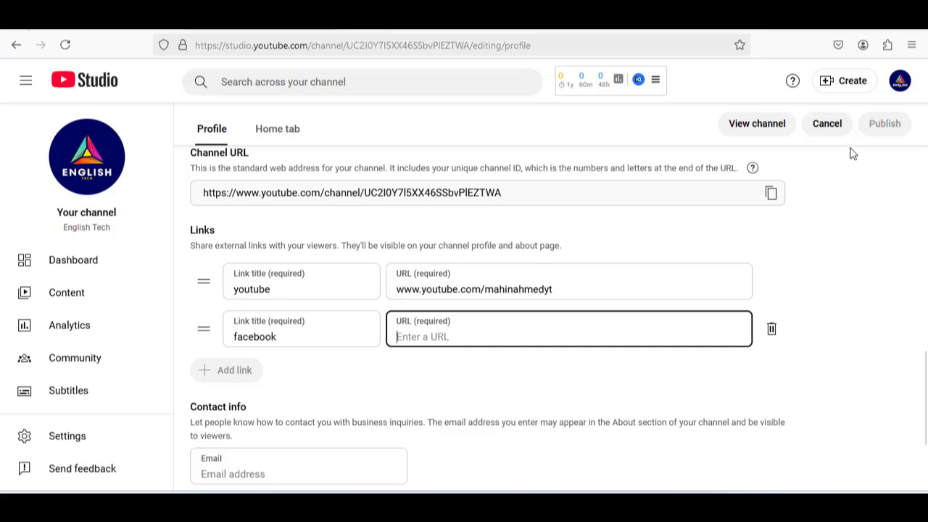
- In the Google Docs channel-create checklist, select items 3 through 11
{"action": "scroll", "coordinate": [418, 373], "scroll_direction": "up", "scroll_amount": 5}
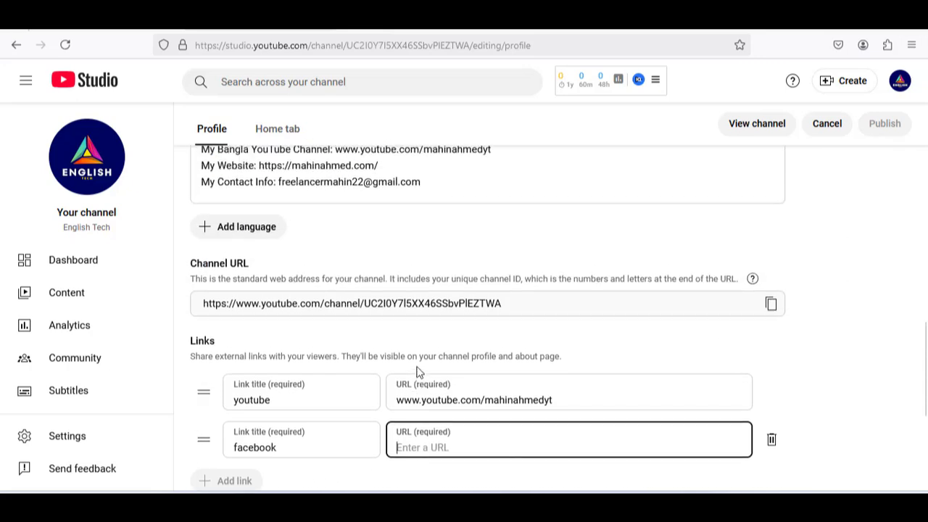
{"action": "scroll", "coordinate": [418, 368], "scroll_direction": "up", "scroll_amount": 10}
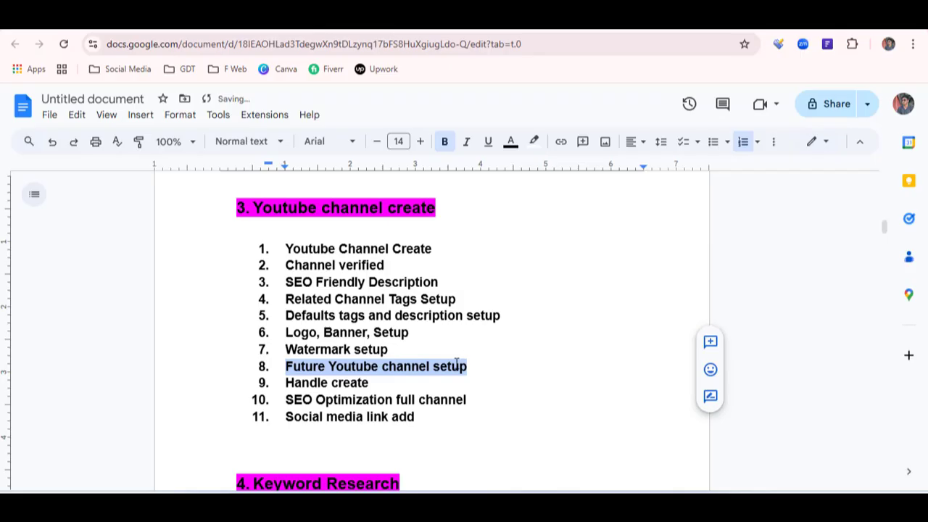
{"action": "left_click", "coordinate": [456, 366]}
{"action": "left_click_drag", "start_coordinate": [427, 418], "coordinate": [303, 270]}
{"action": "left_click", "coordinate": [367, 301]}
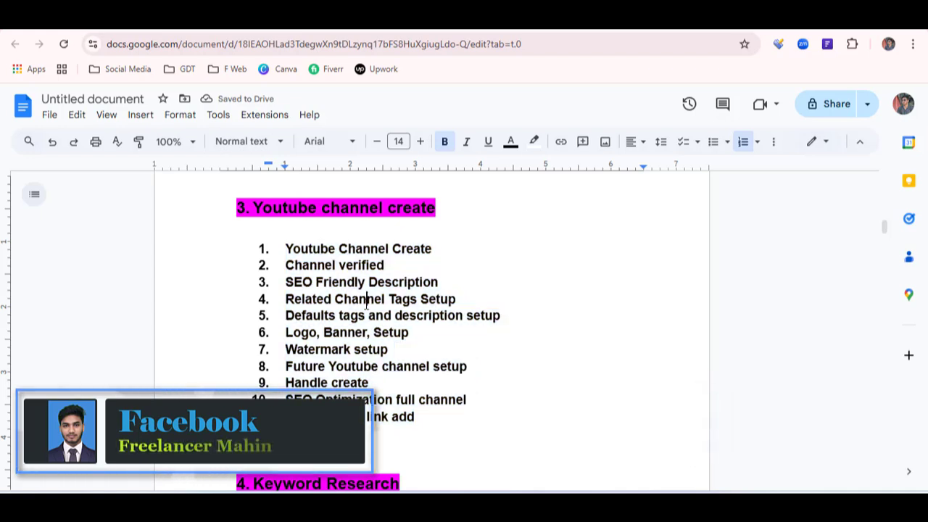